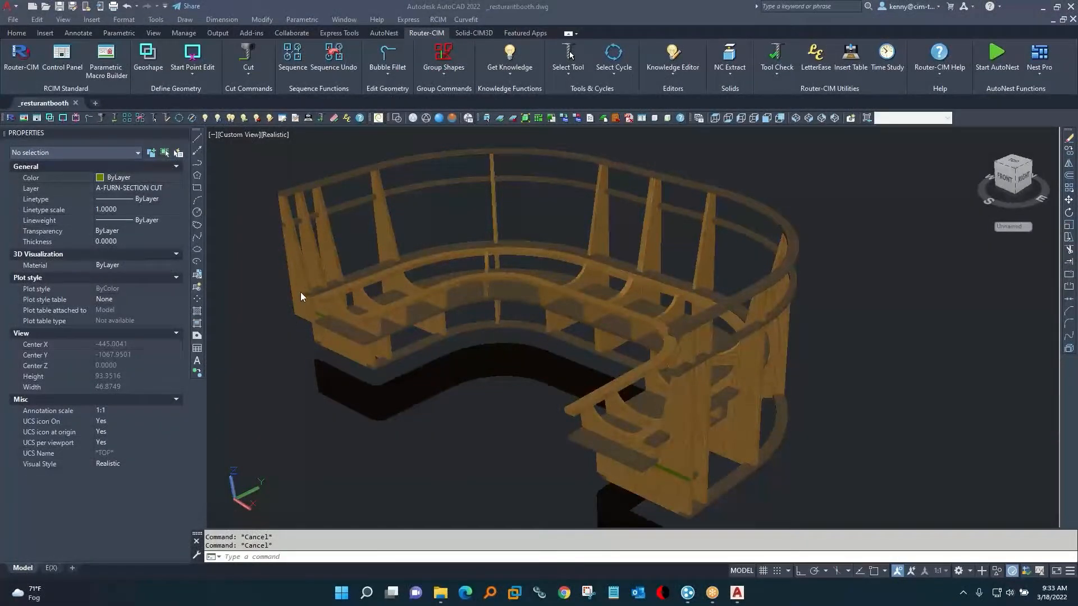
Name the 3D solid upright panel at the booth's far-left end end_panel.
click(283, 277)
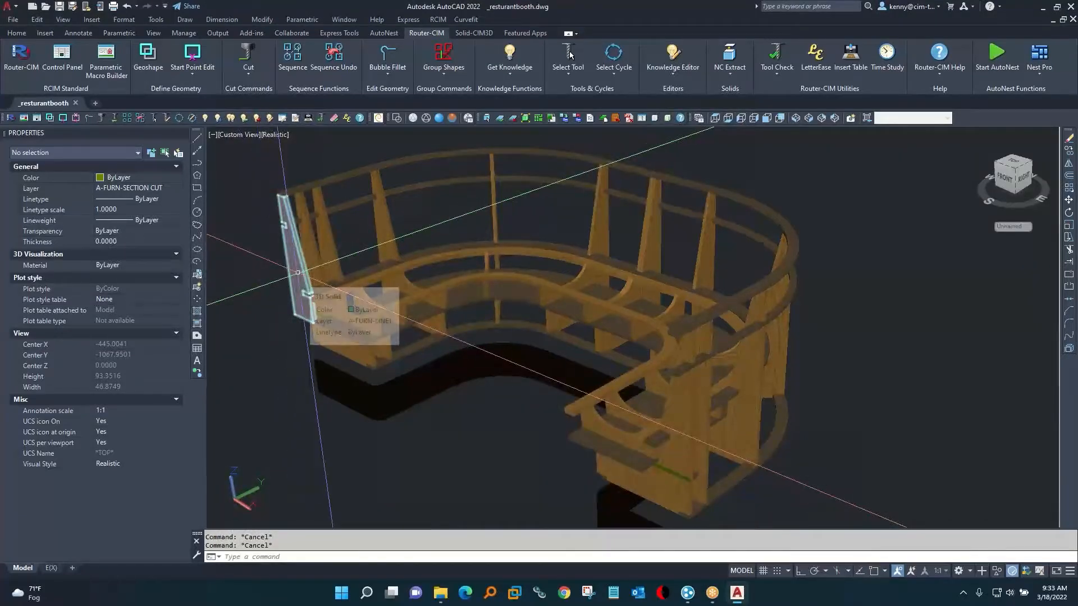
click(299, 273)
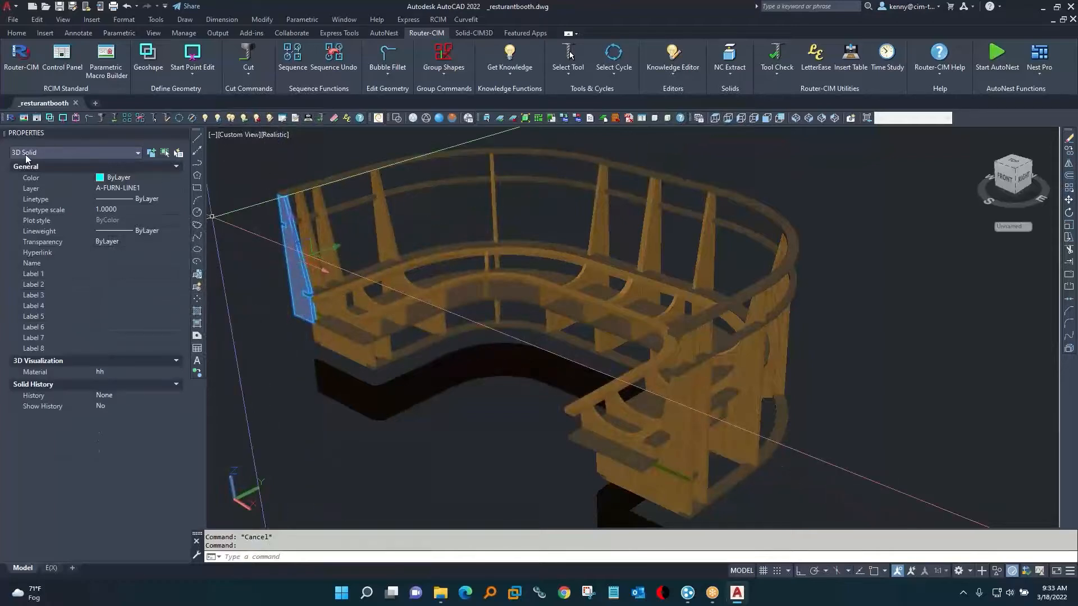
click(123, 263)
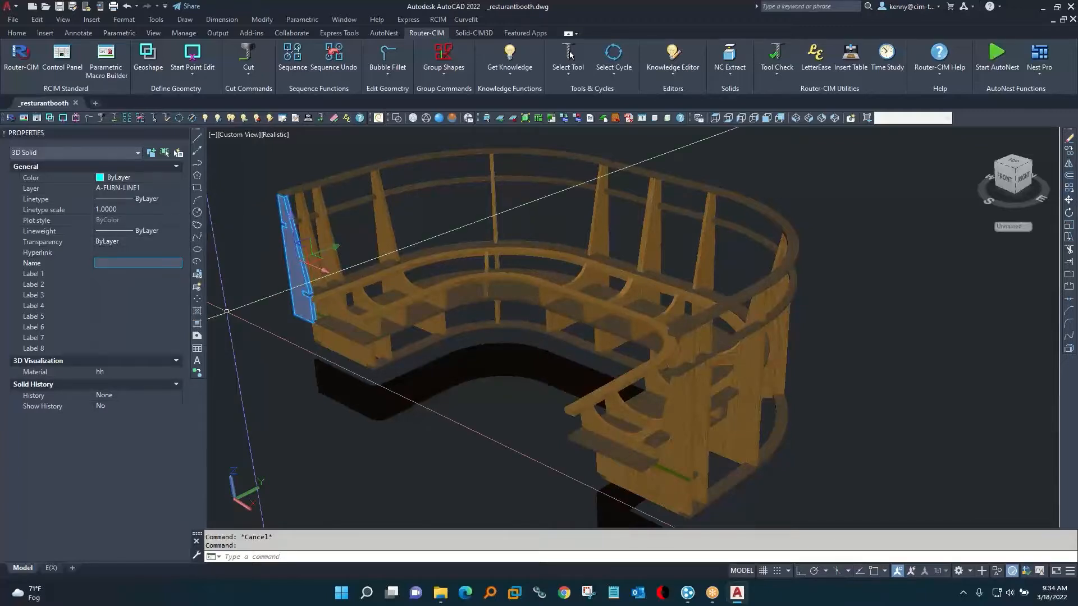
text(end_pane)
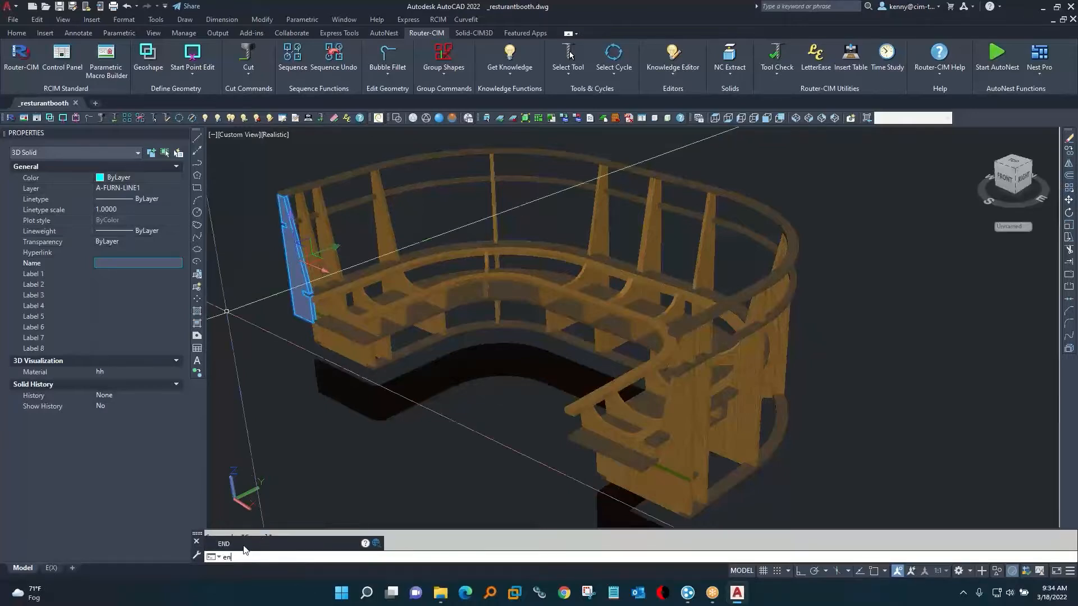
key(Escape)
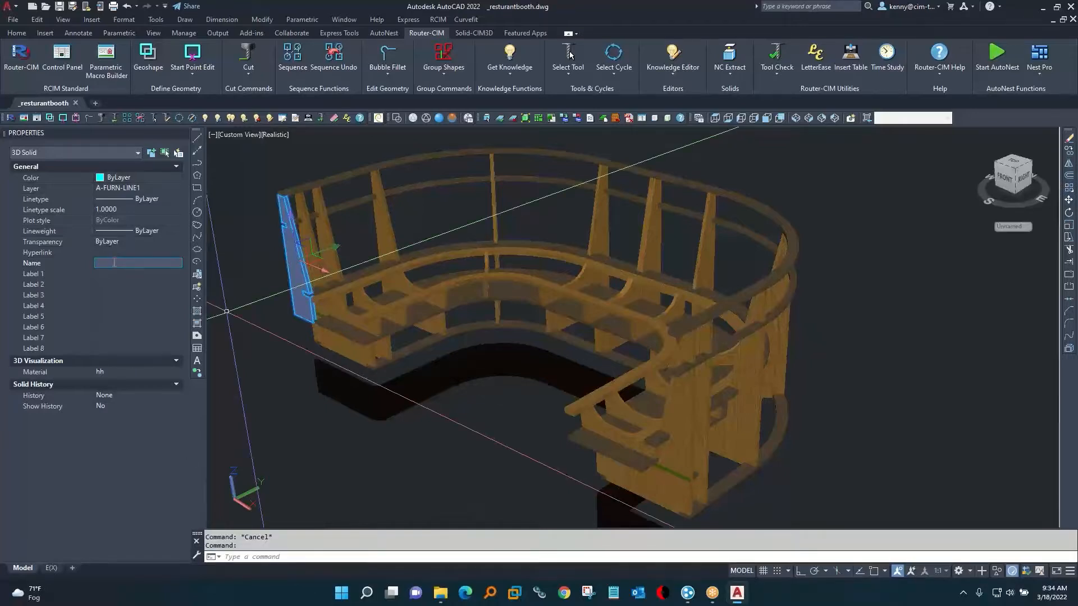
text(end_panel)
Set the end panel's Label 1 to "due date March 30".
click(114, 273)
text(due)
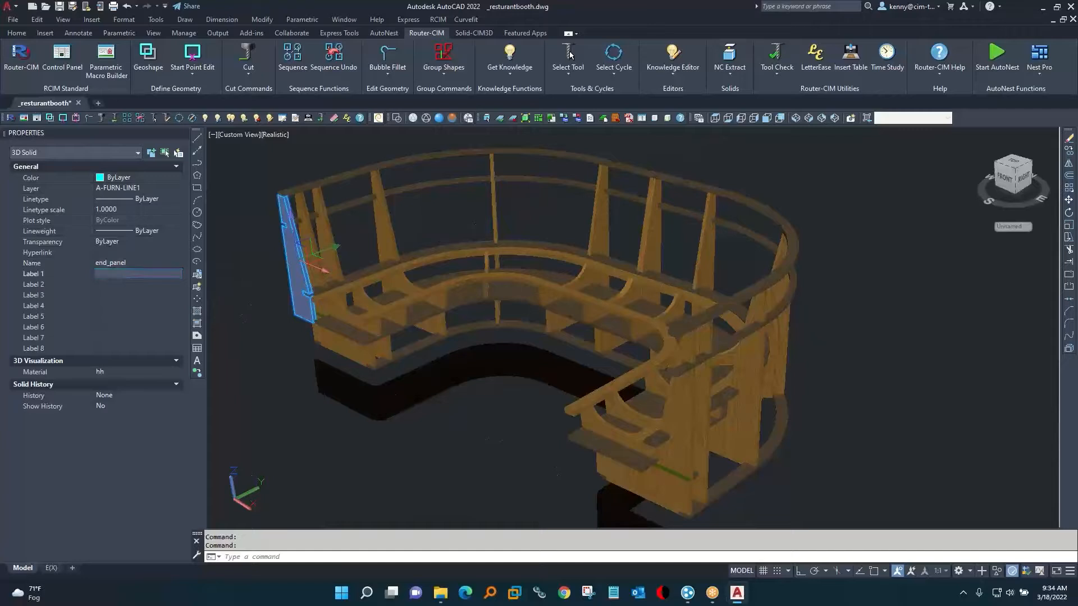
text( date MArch 30)
key(Tab)
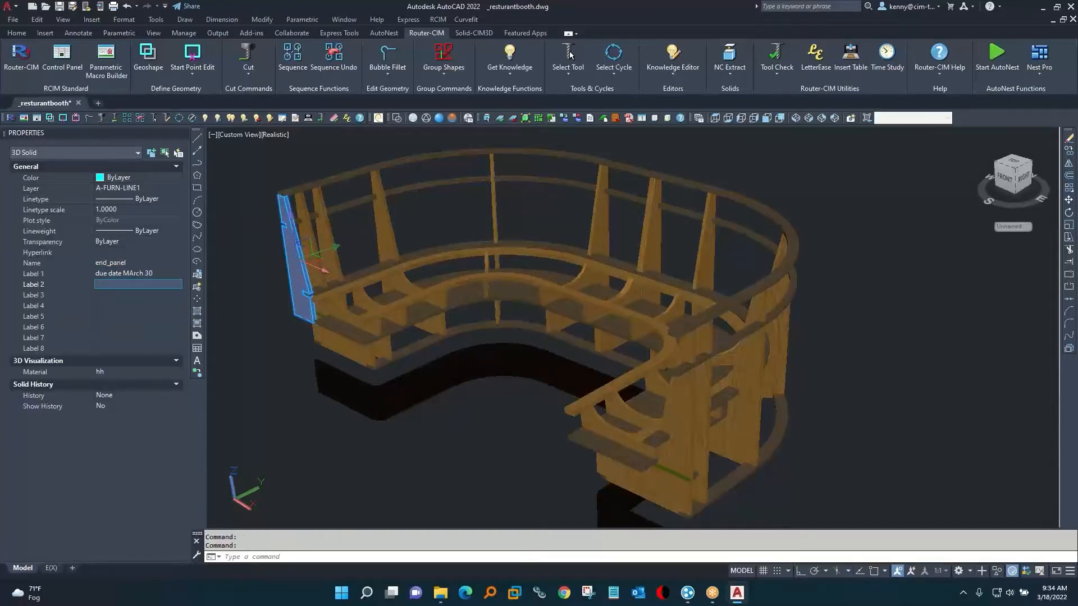
click(133, 273)
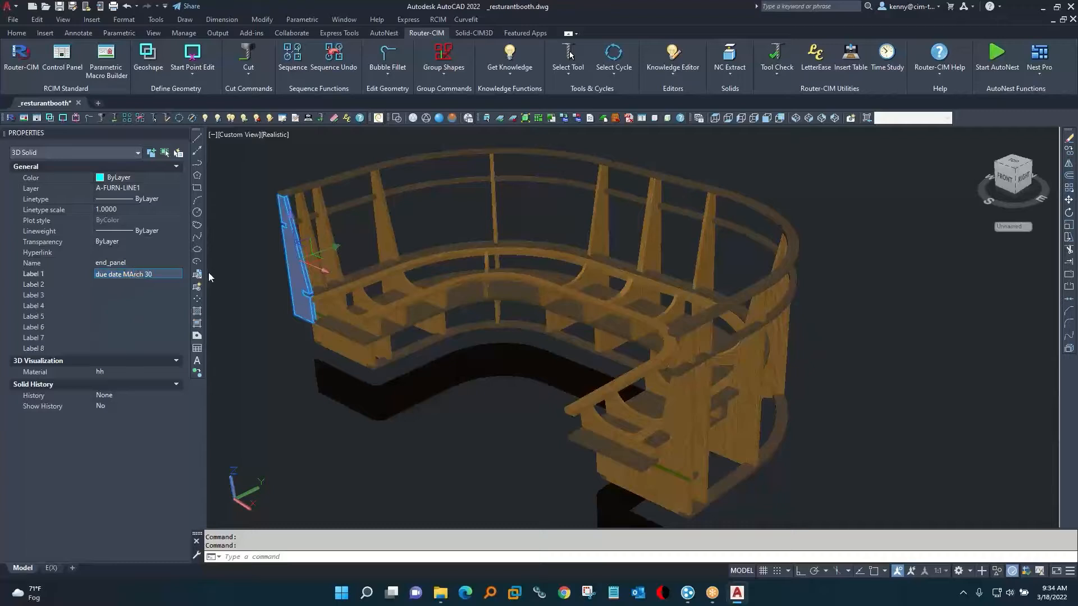
key(BackSpace)
text(a)
key(Tab)
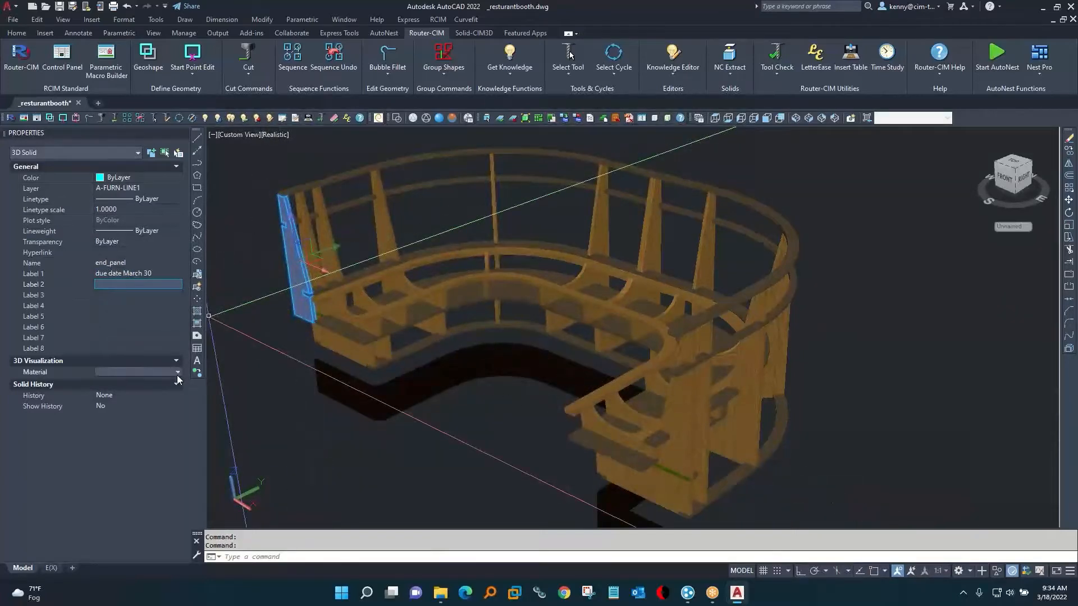
click(177, 374)
click(178, 372)
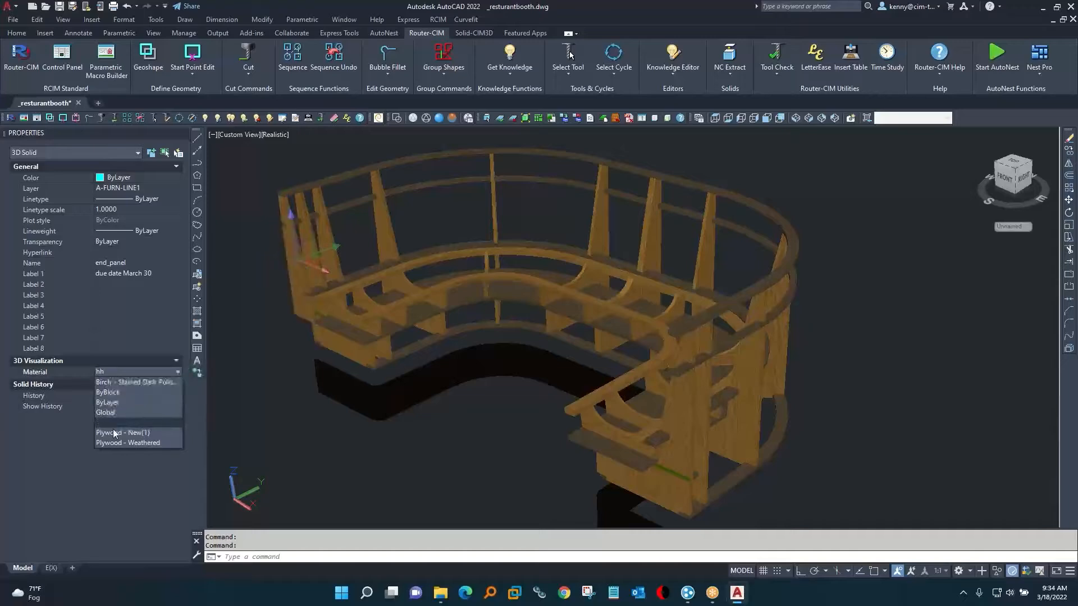
key(Escape)
key(Escape)
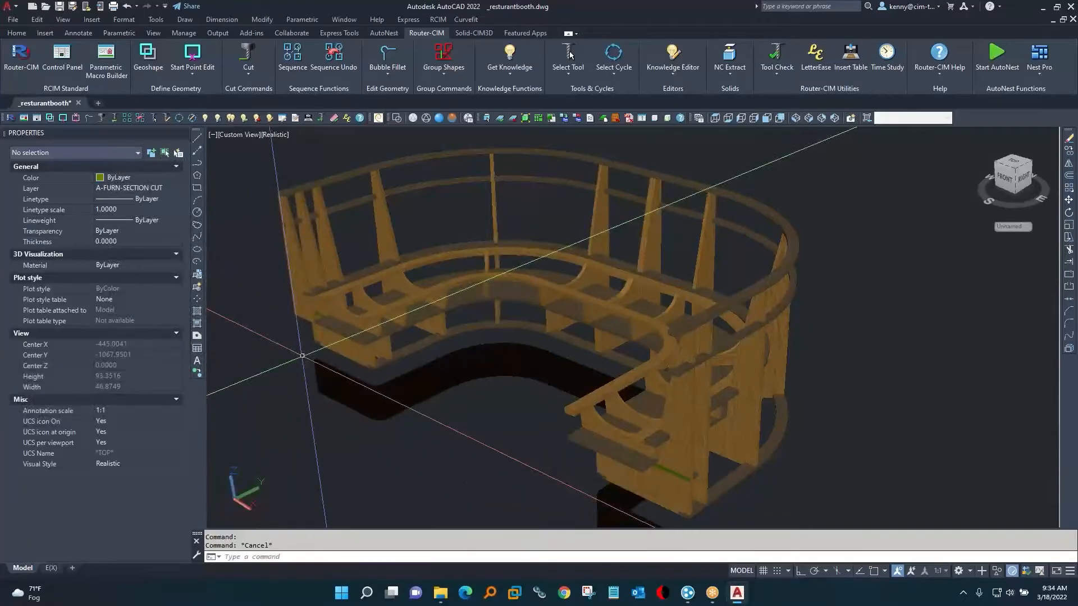
Display the booth in 2D Wireframe and use Select Solid to pick all of its 3D solids as parts.
scroll(442, 337, down, 3)
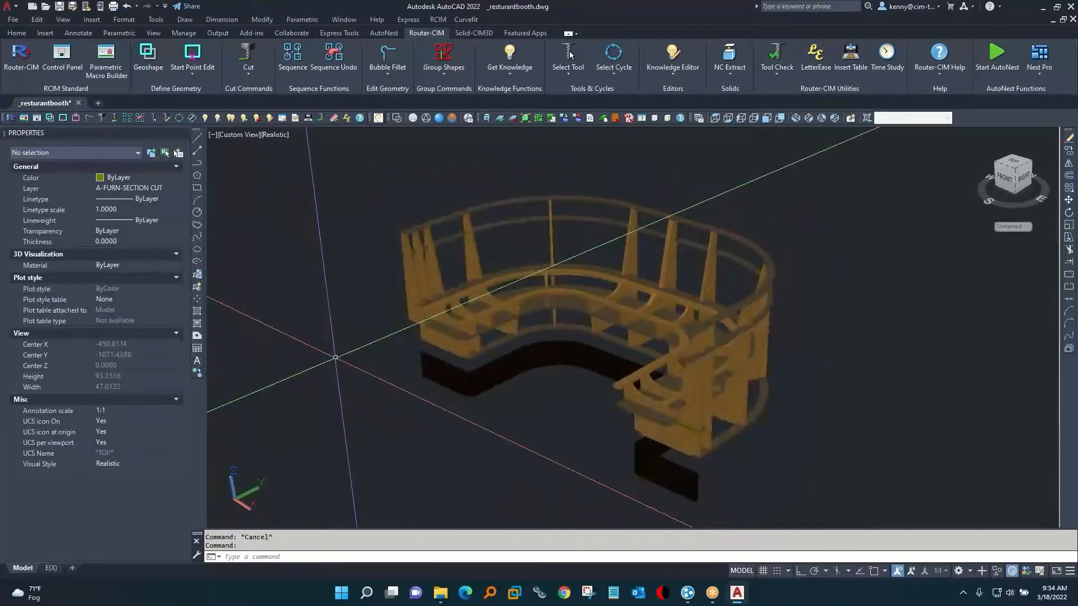
click(395, 118)
click(476, 32)
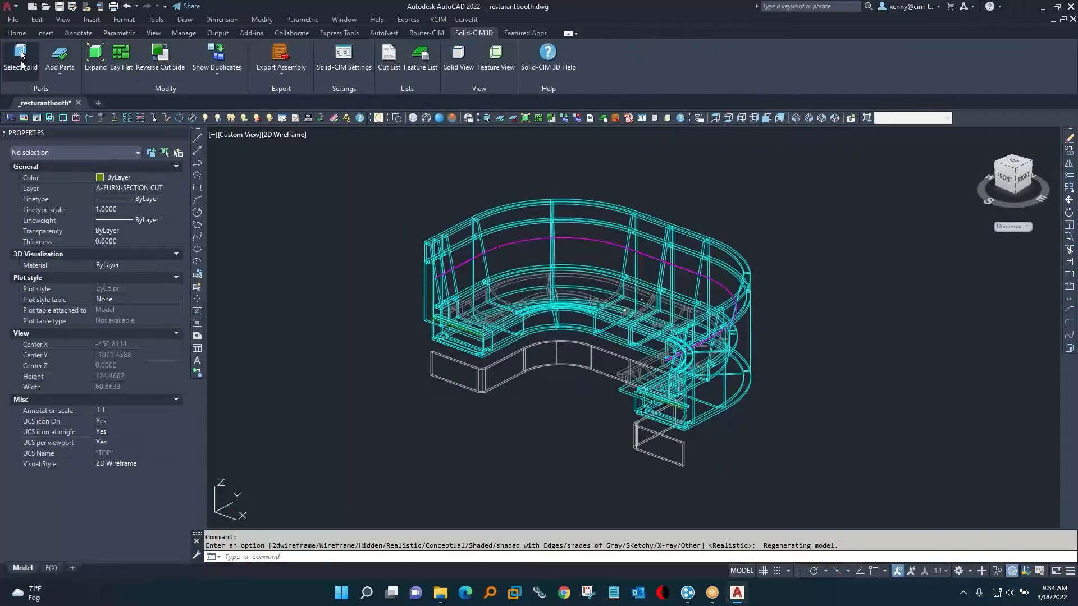
click(22, 54)
click(362, 176)
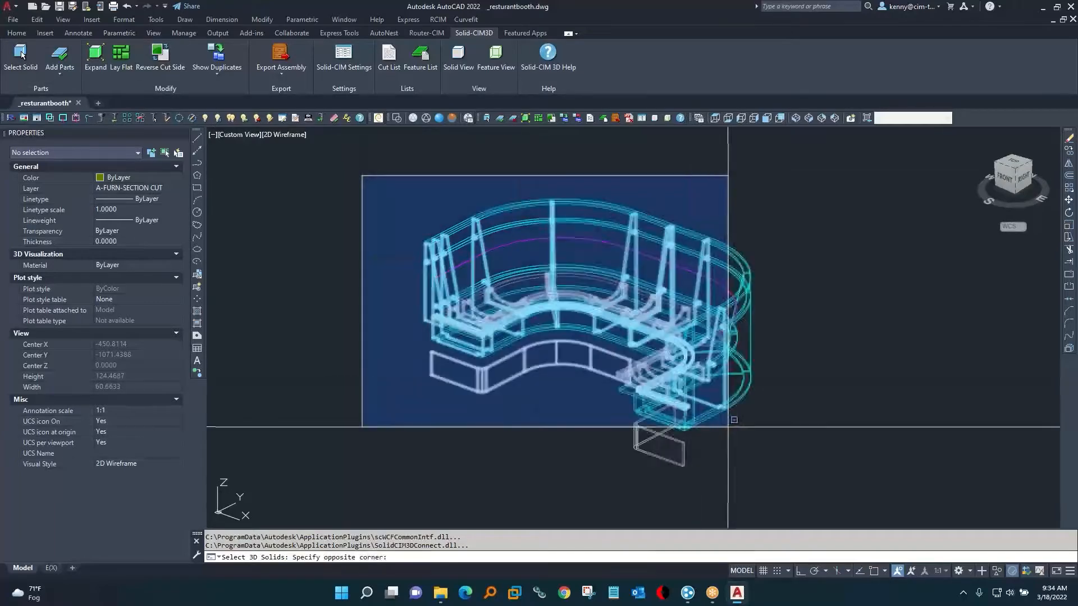
click(818, 503)
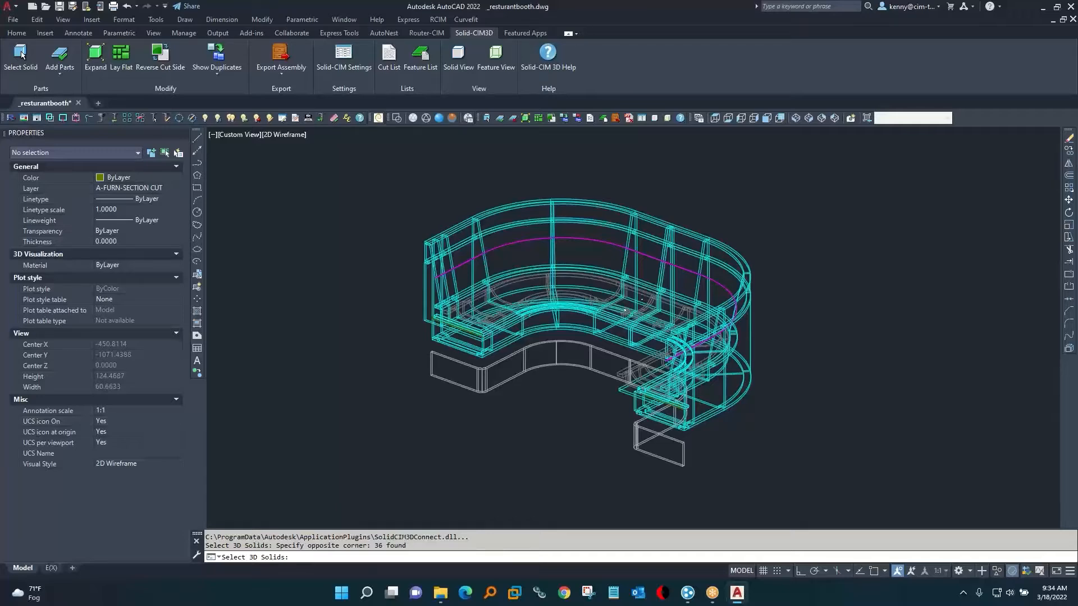
key(Return)
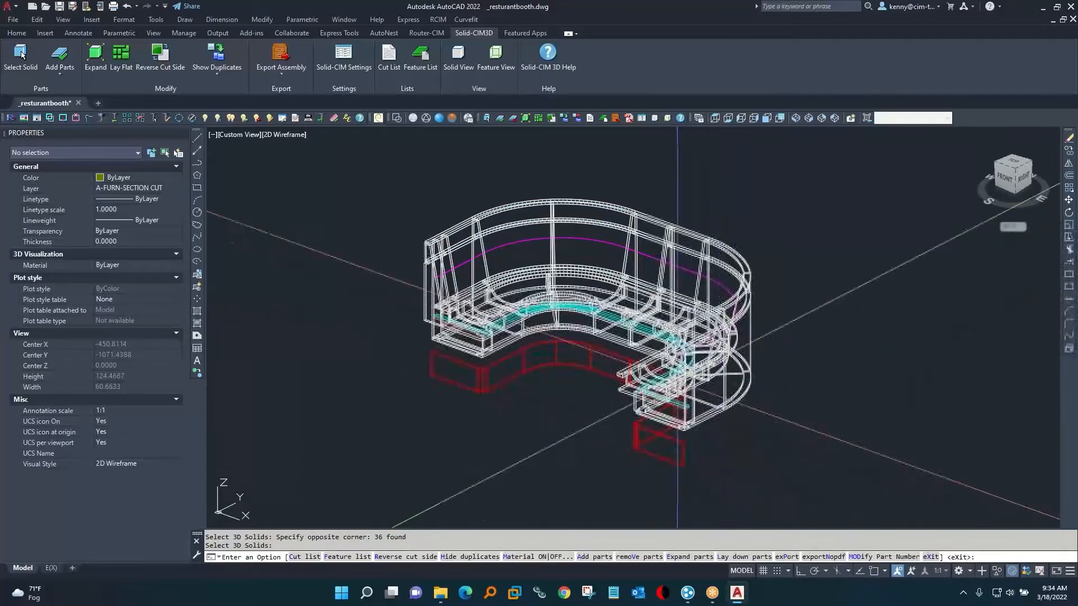
Generate the cut list and rename part number 4 in its Parts table left_side.
click(537, 118)
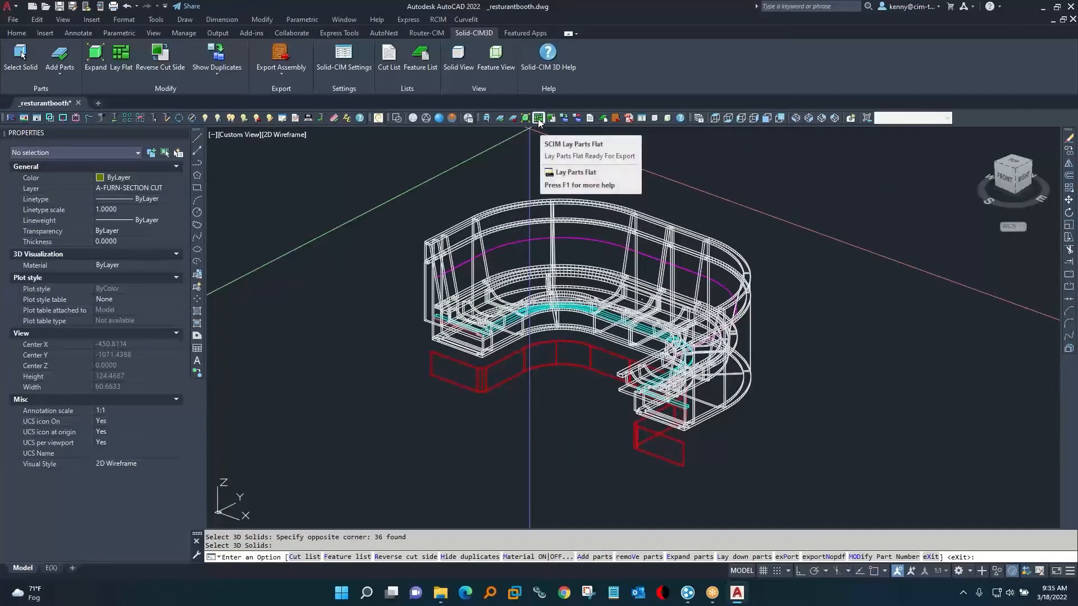
click(589, 118)
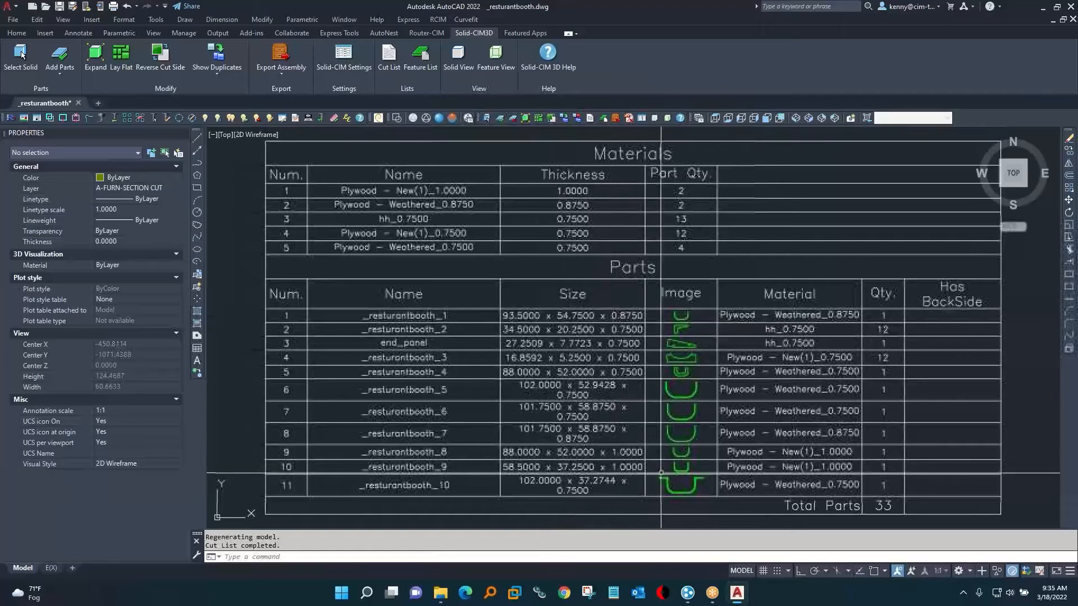
click(403, 357)
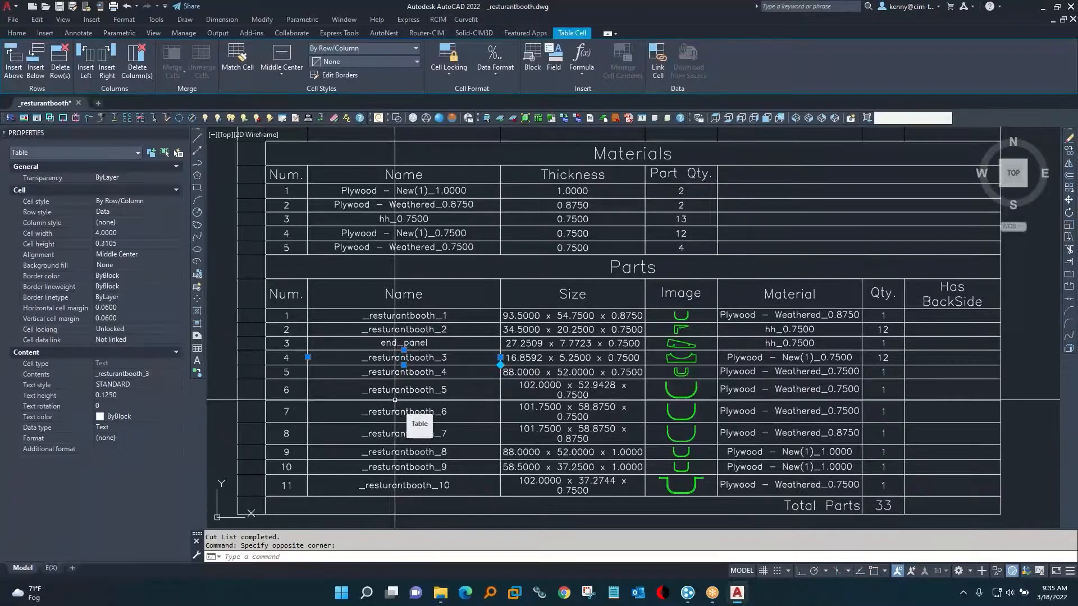
double_click(404, 358)
text(left_side)
key(Return)
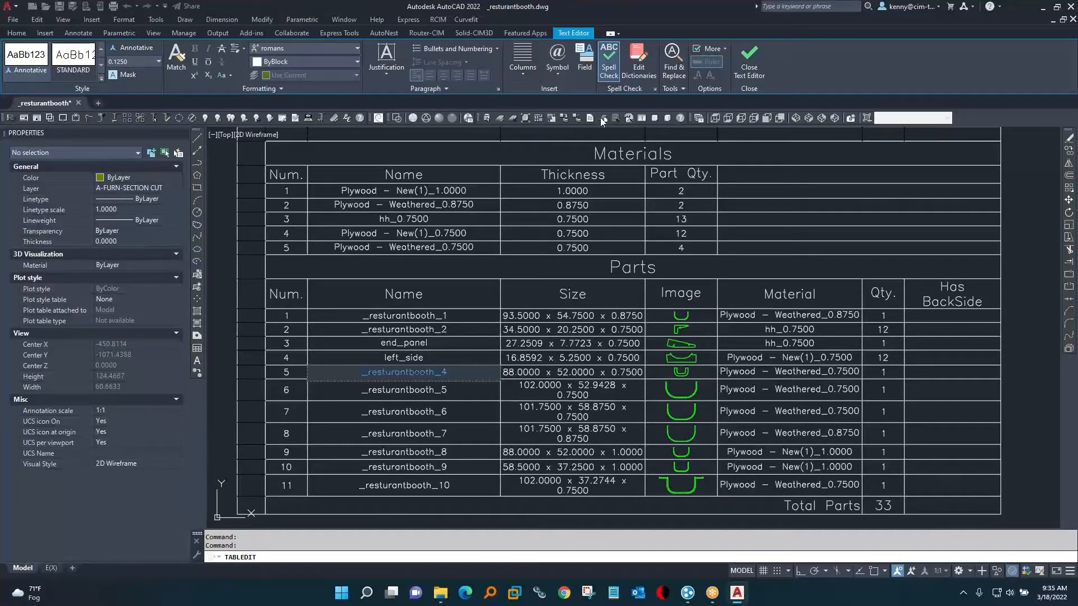
key(Escape)
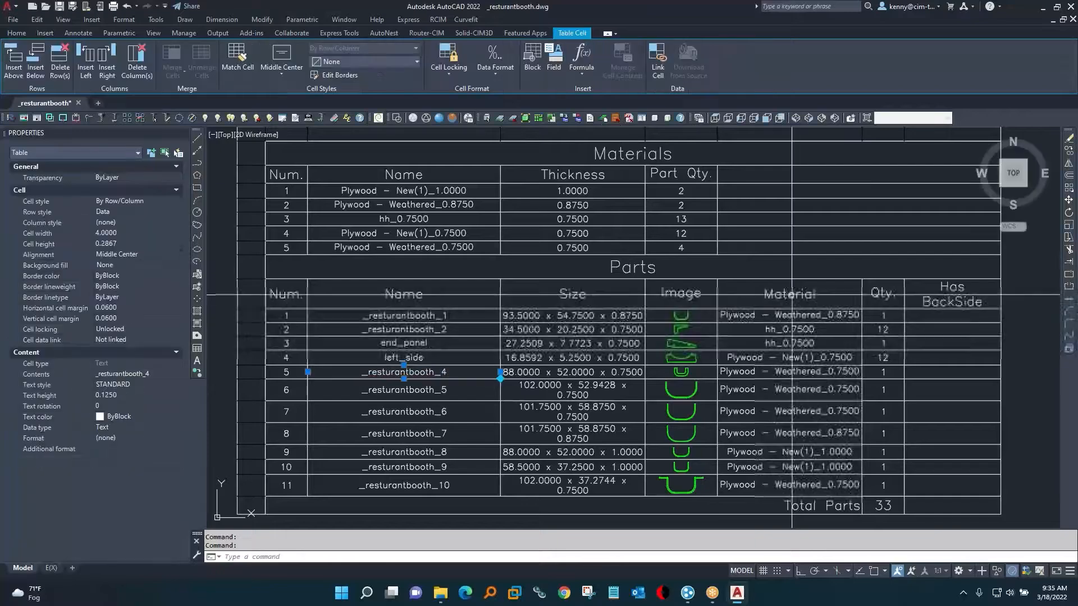
Export the assembly as the SCIM job _resturantbooth.csv in the _resturantbooth folder, replacing the existing file.
click(616, 118)
click(805, 439)
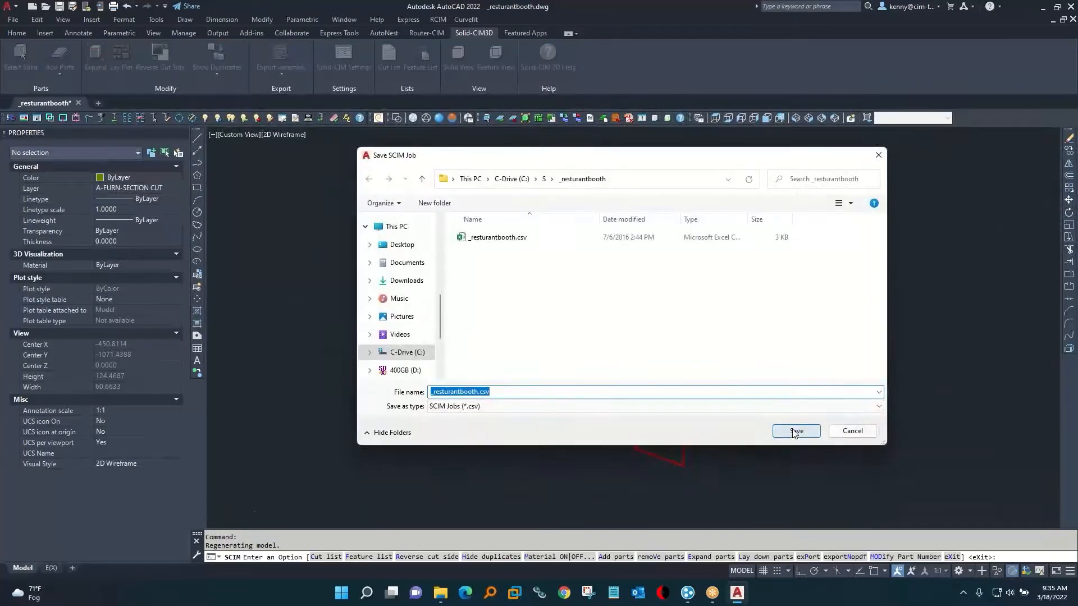
click(567, 295)
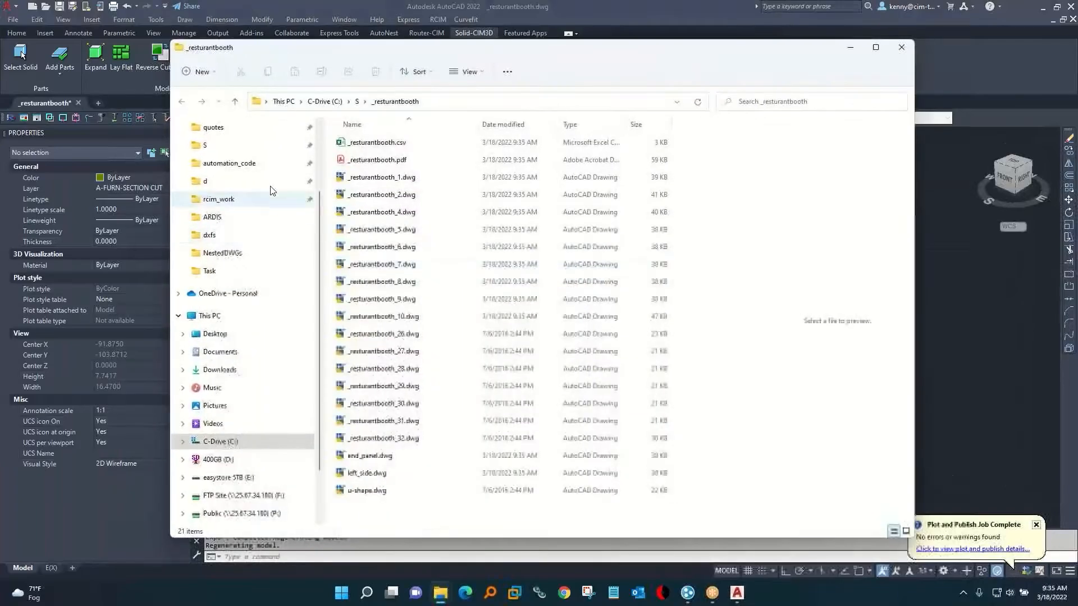
Open the exported _resturantbooth.csv in Excel and fit all column widths to their contents.
double_click(365, 144)
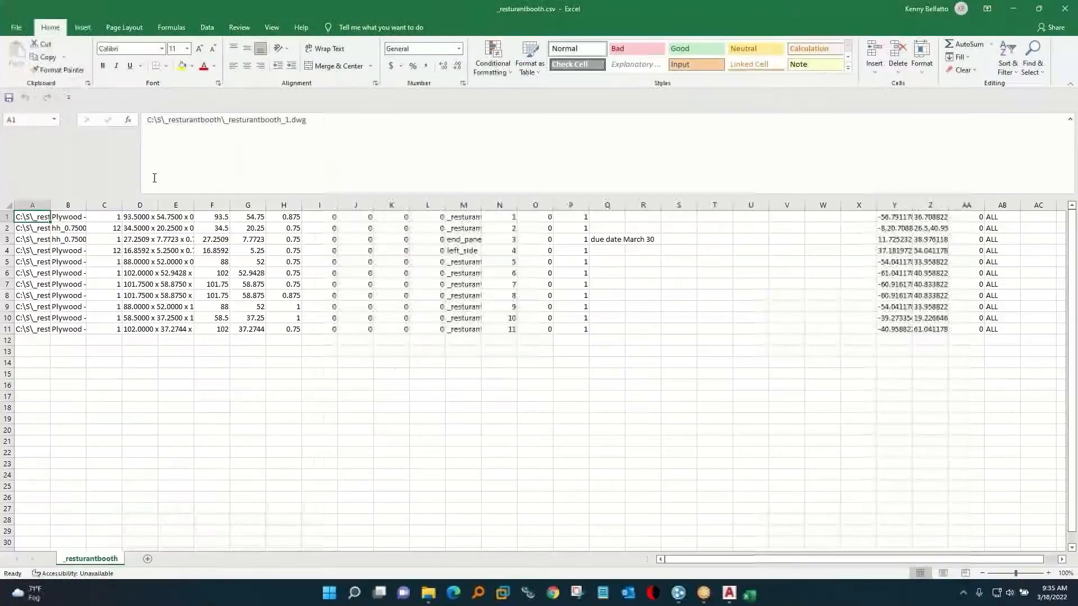
click(9, 205)
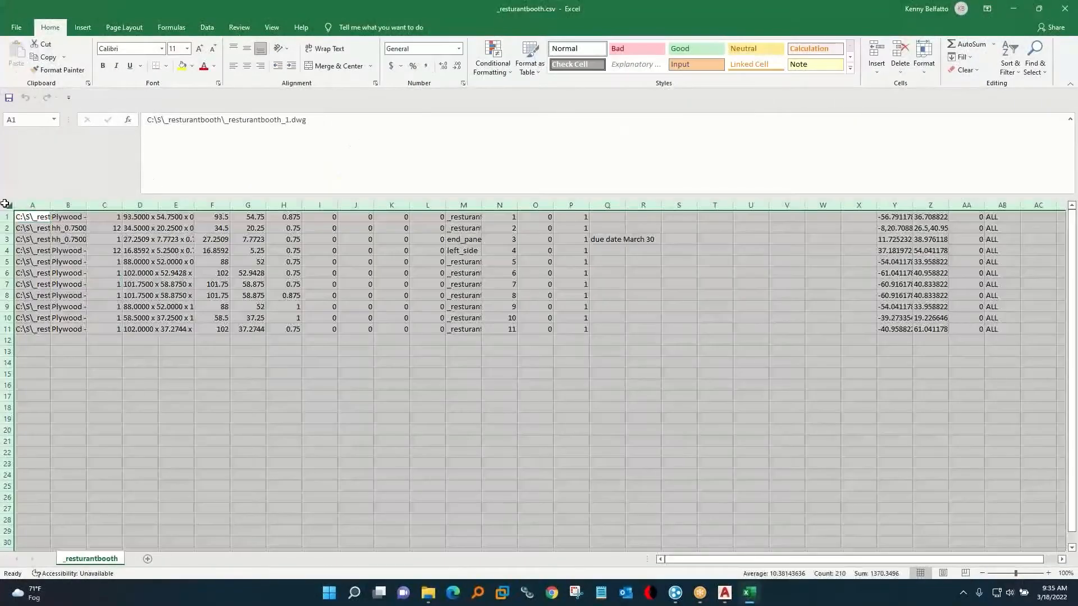
double_click(47, 202)
Examine the file path, material, quantity, size and label columns of the exported job, and close the spreadsheet.
click(49, 200)
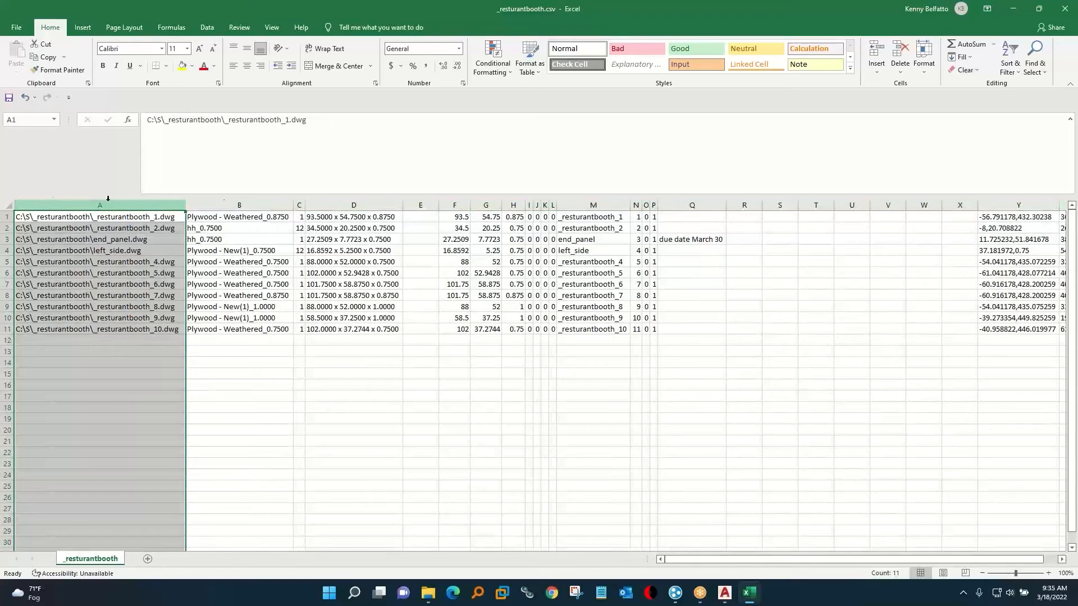
click(232, 201)
click(298, 203)
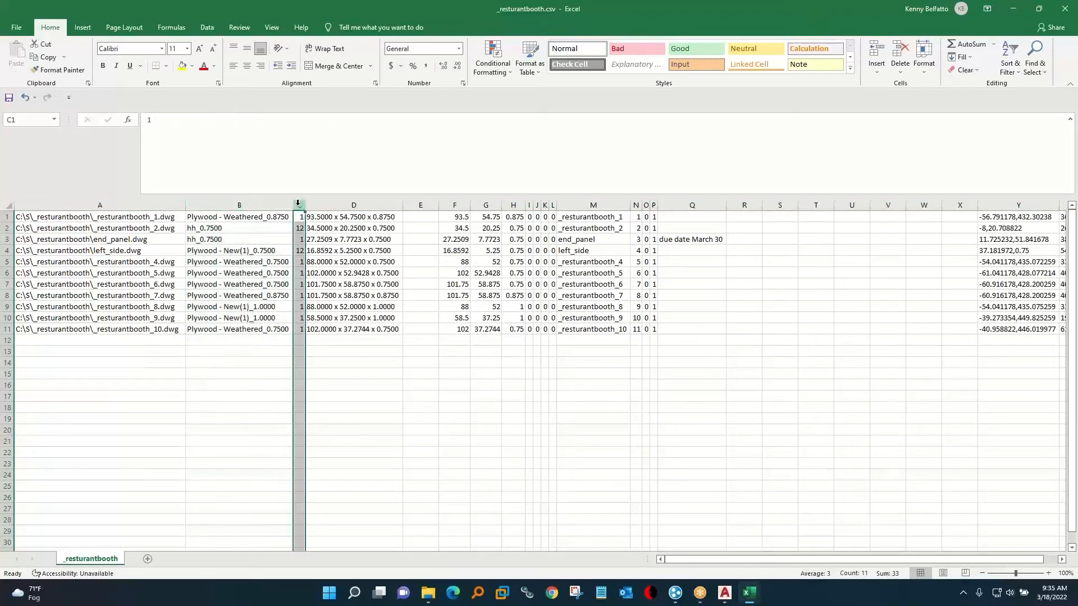
click(343, 202)
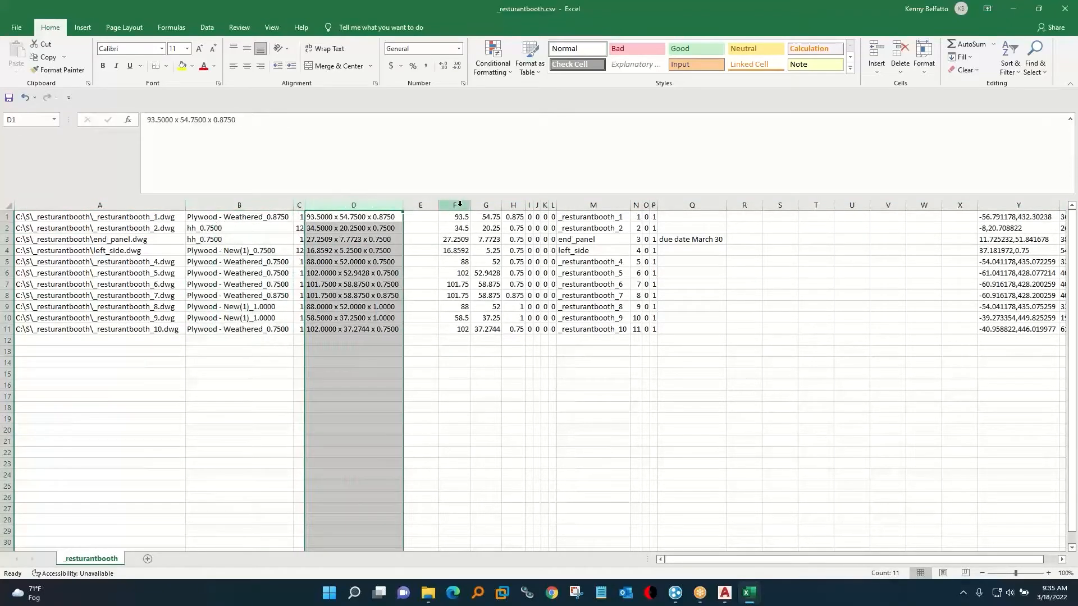
drag(459, 203, 512, 205)
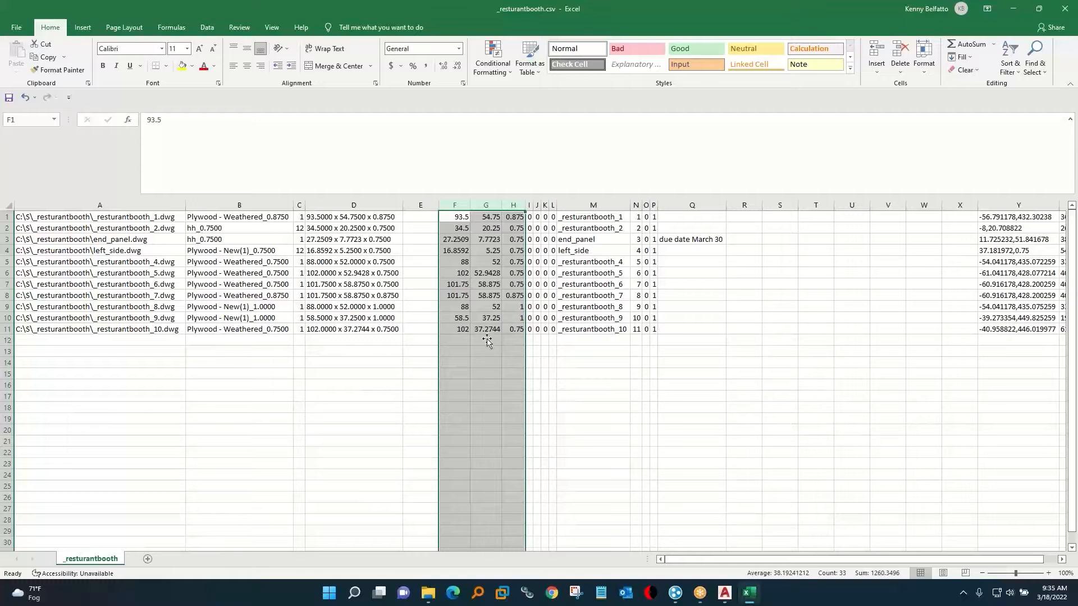
drag(689, 205, 963, 195)
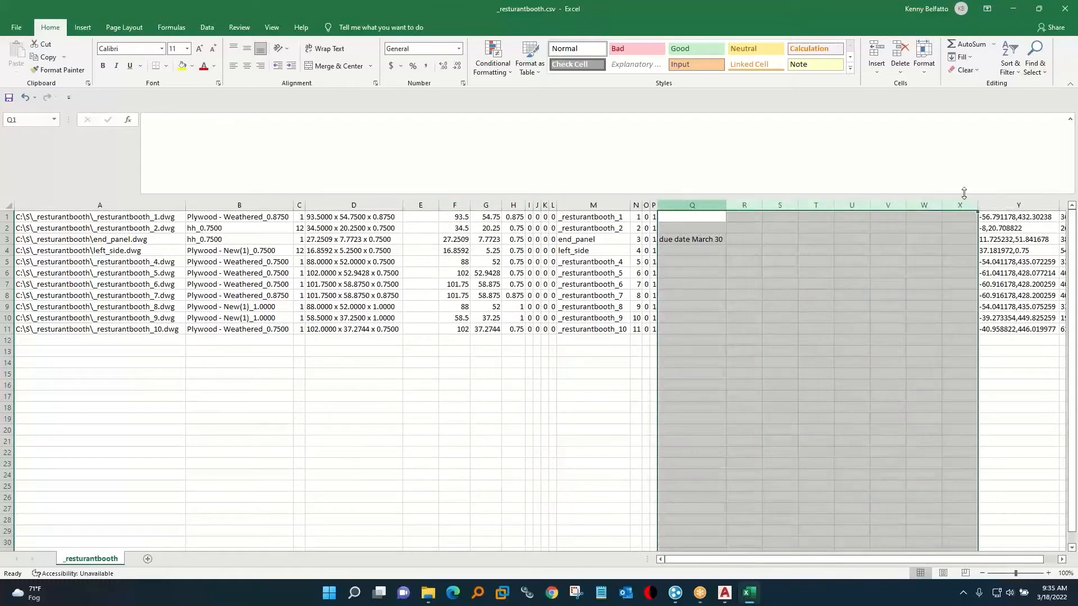
click(1065, 9)
click(509, 305)
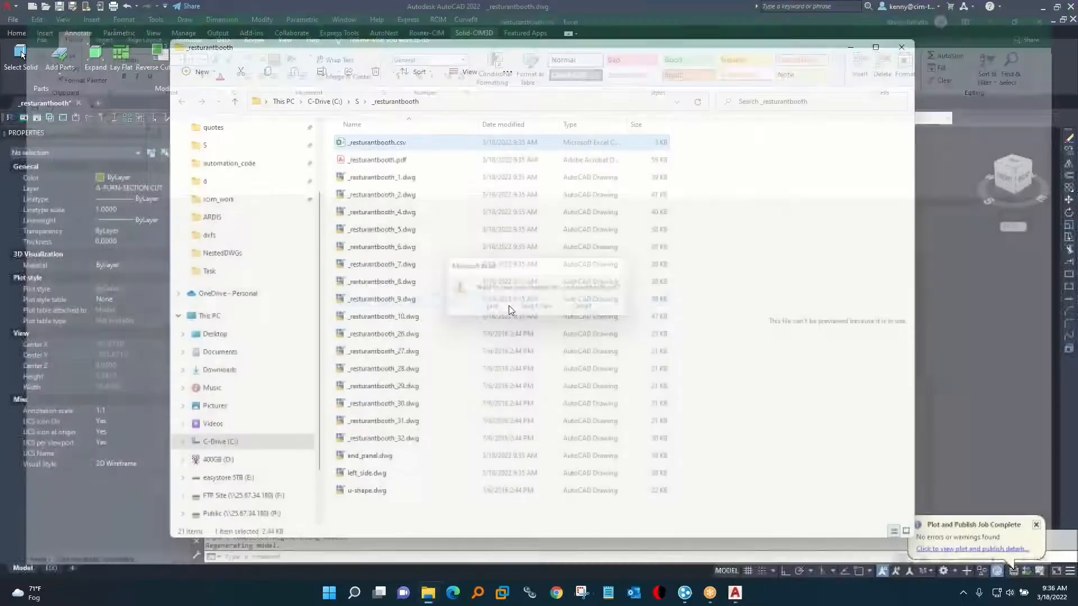
right_click(384, 144)
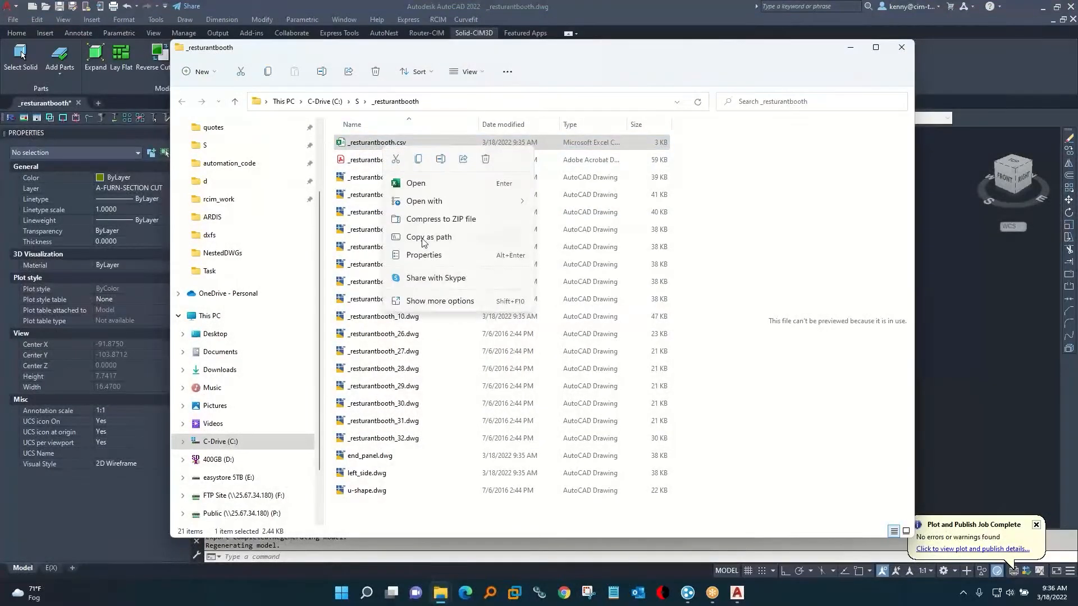
click(440, 301)
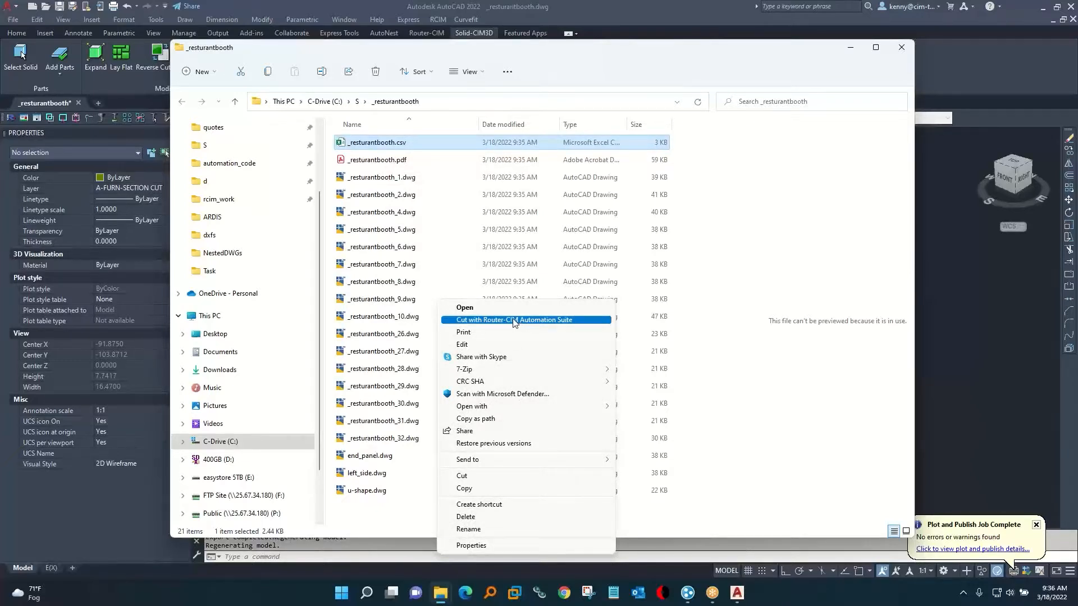
Switch back to the booth drawing in AutoCAD, apply the Conceptual visual style and expand the parts with the Drag option.
click(530, 8)
click(451, 118)
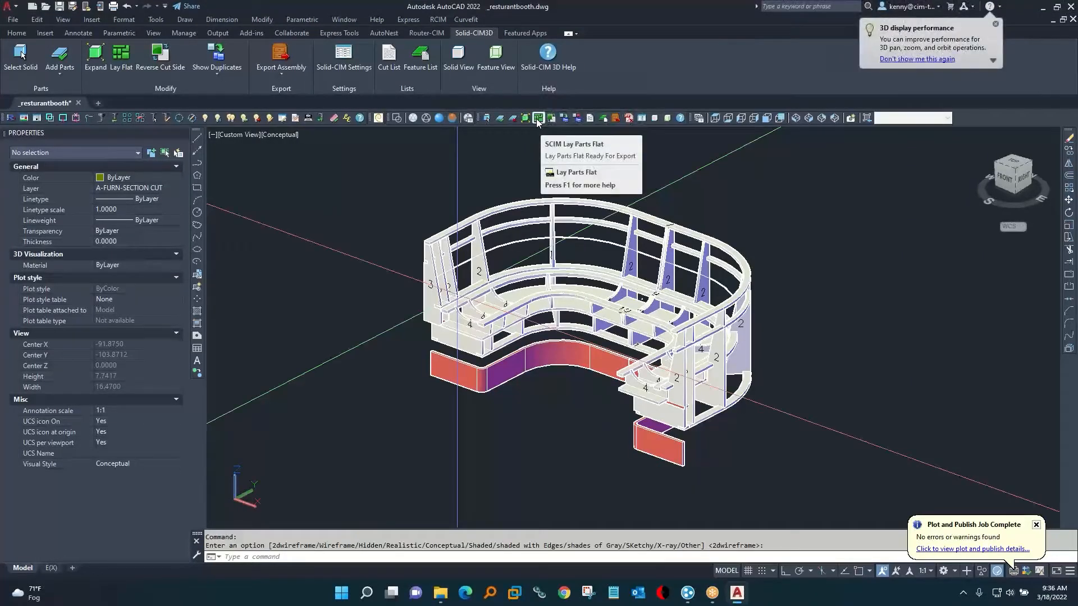
click(537, 119)
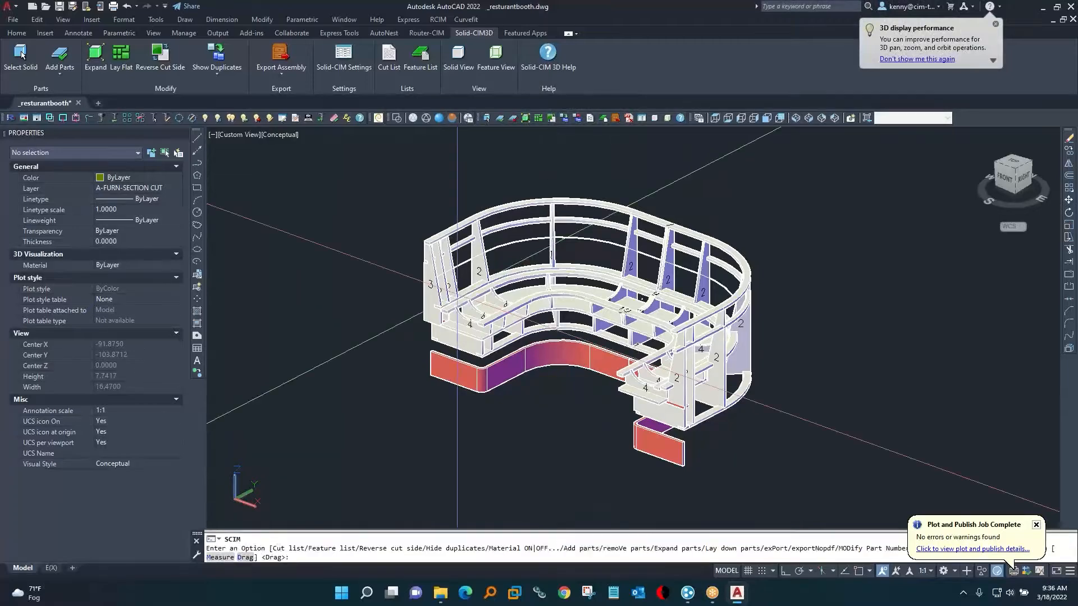
key(Return)
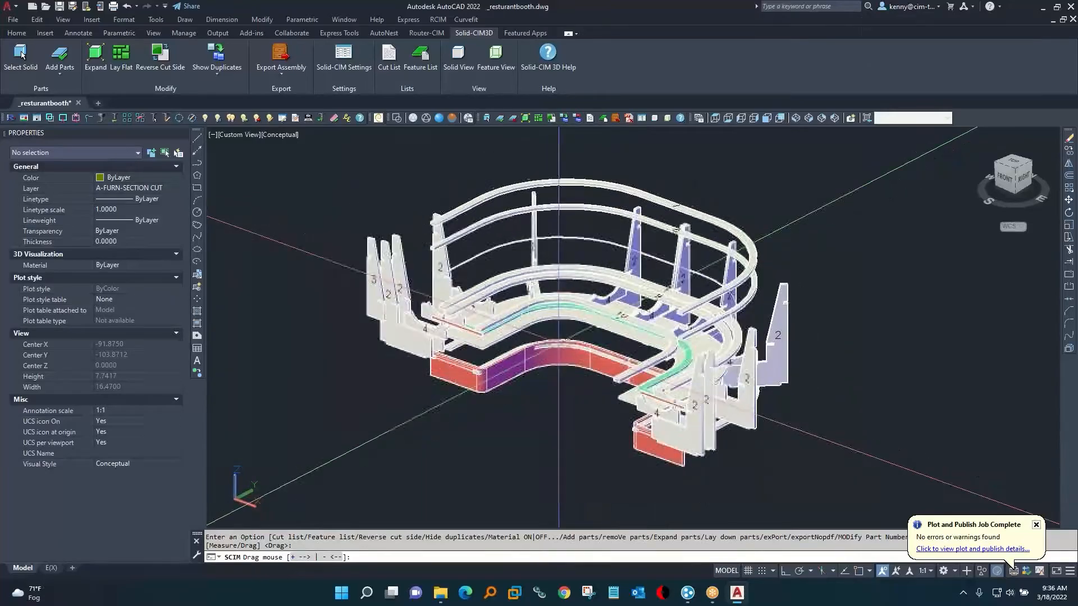
key(Escape)
key(Escape)
Lay the booth's parts flat for export and show the drawing in SE Isometric view.
shift+middle_drag(558, 337, 655, 326)
click(539, 120)
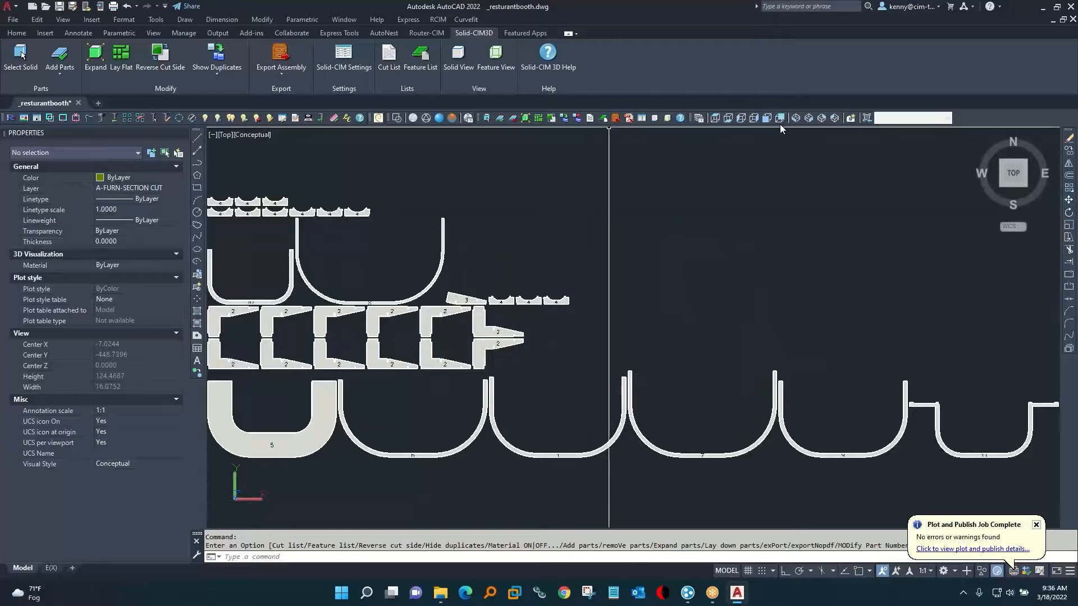
click(808, 118)
scroll(541, 360, up, 8)
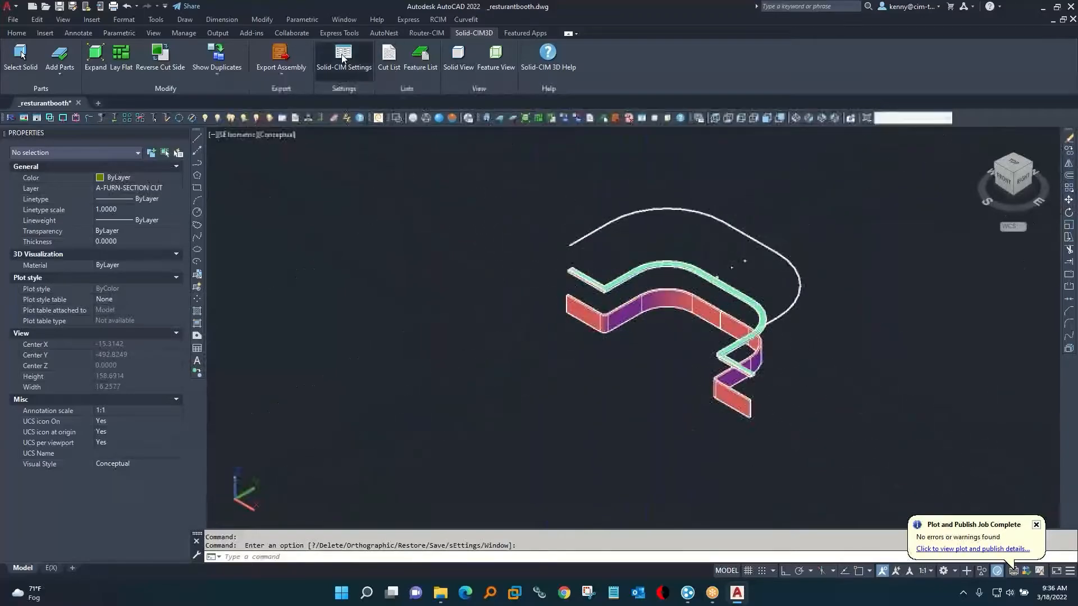
Review the Solid-CIM settings for part-thickness limits, export file types, and feature layer names and colors.
click(355, 66)
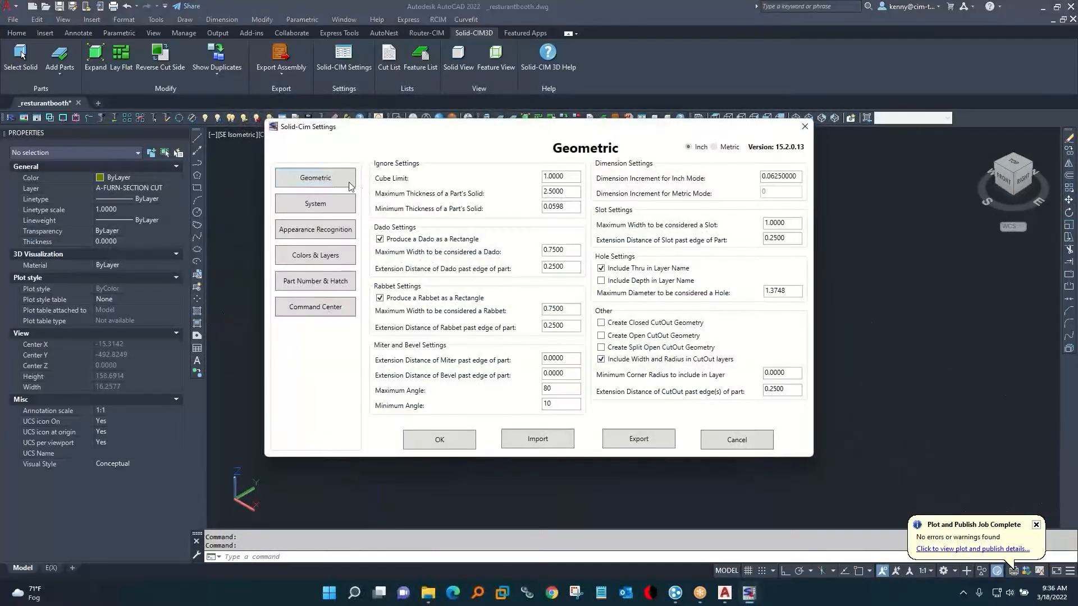
double_click(569, 177)
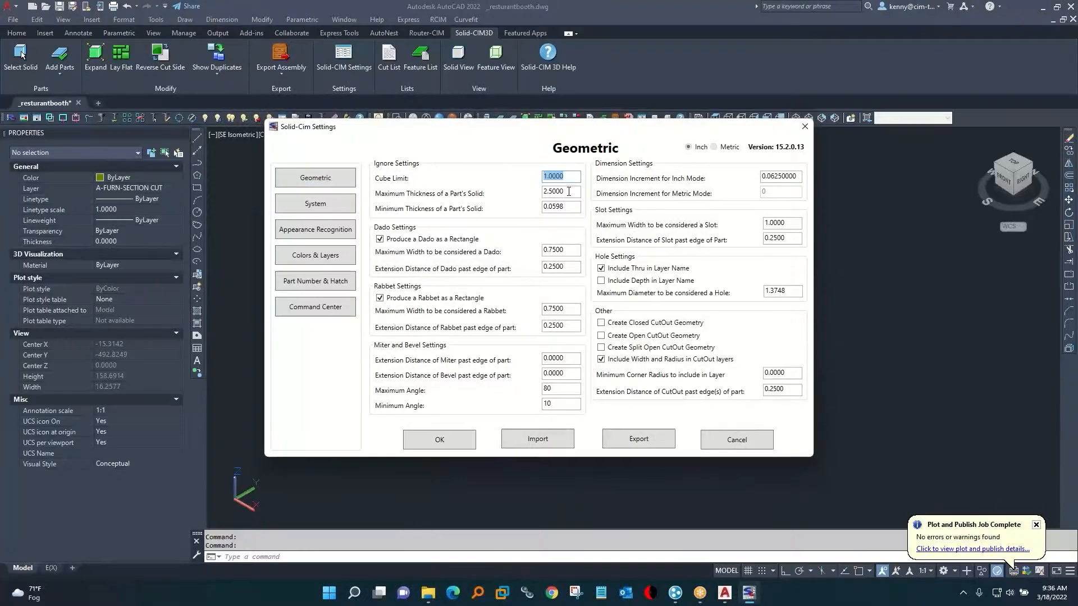
double_click(567, 191)
double_click(573, 211)
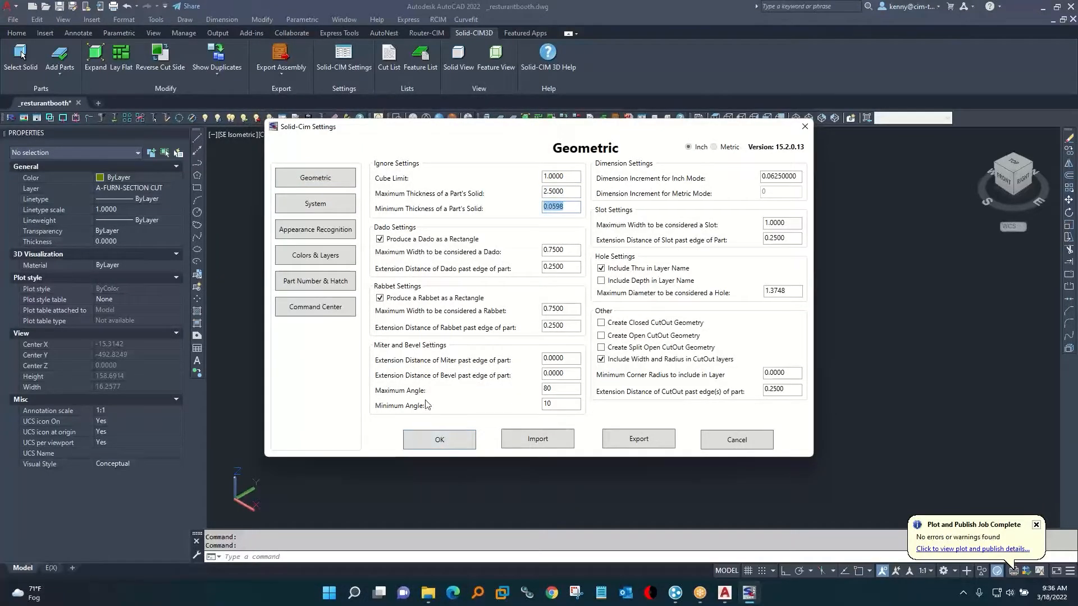
click(330, 206)
click(789, 250)
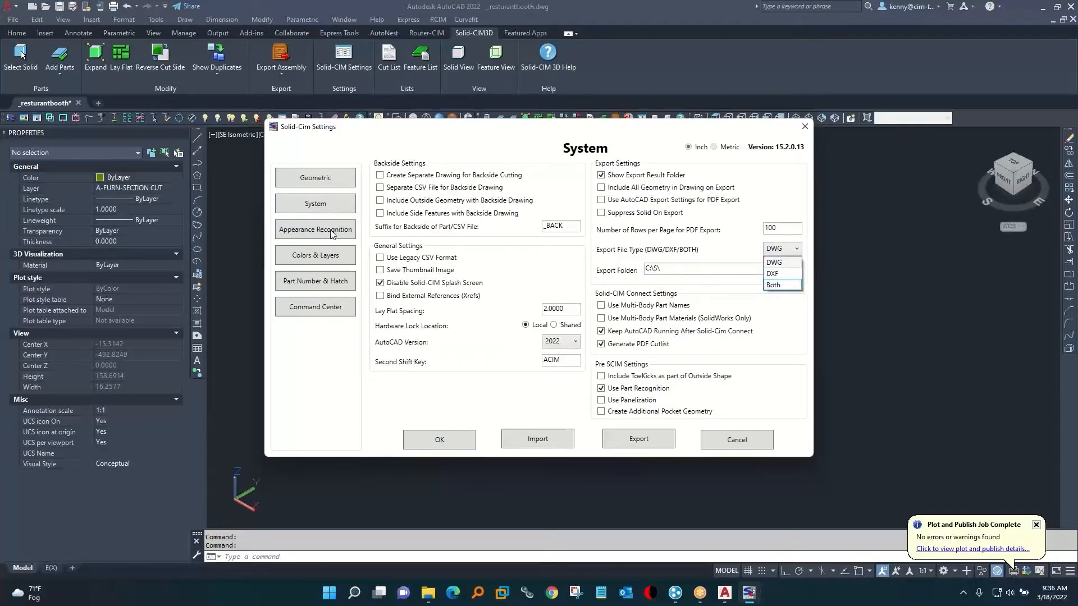
click(328, 261)
click(338, 258)
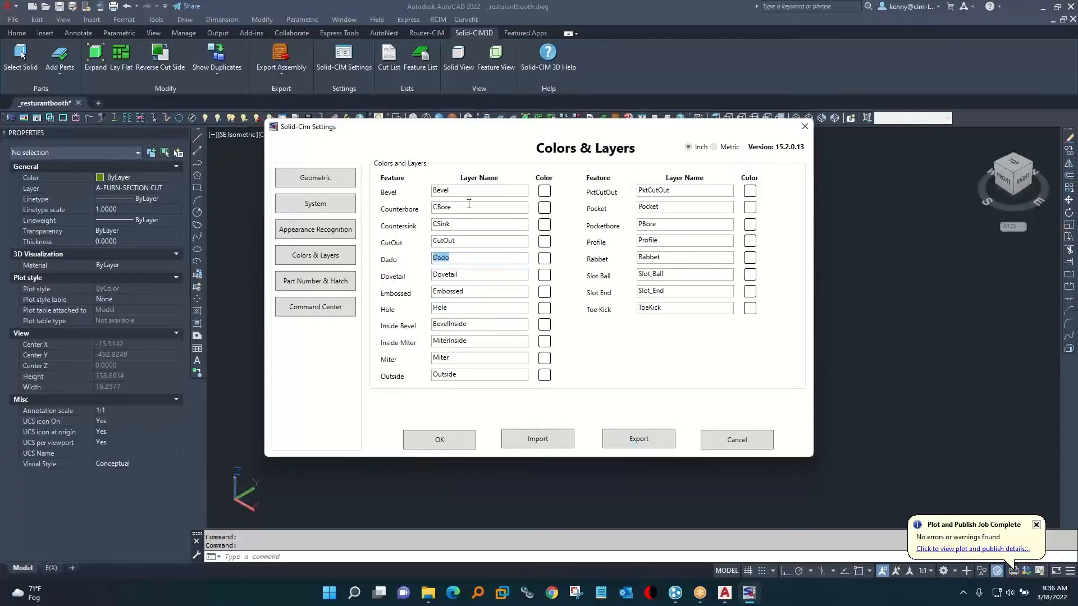
click(449, 441)
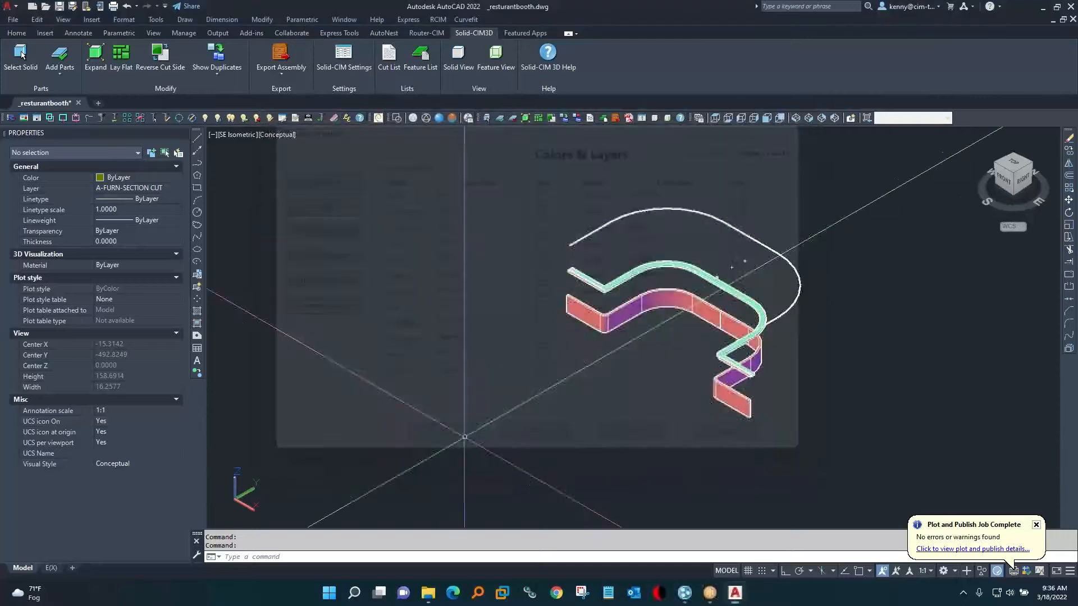
Erase the solid of one laid-flat part labelled 2 and select its remaining outline polyline to inspect layer and thickness.
scroll(747, 268, up, 5)
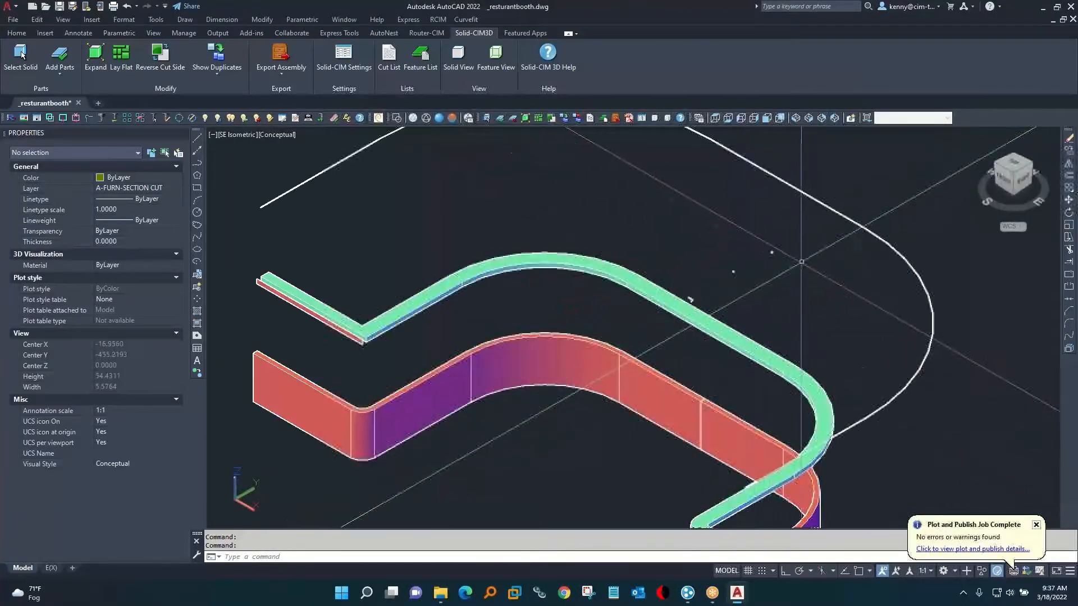
scroll(802, 269, down, 7)
middle_drag(861, 250, 313, 489)
scroll(721, 340, up, 9)
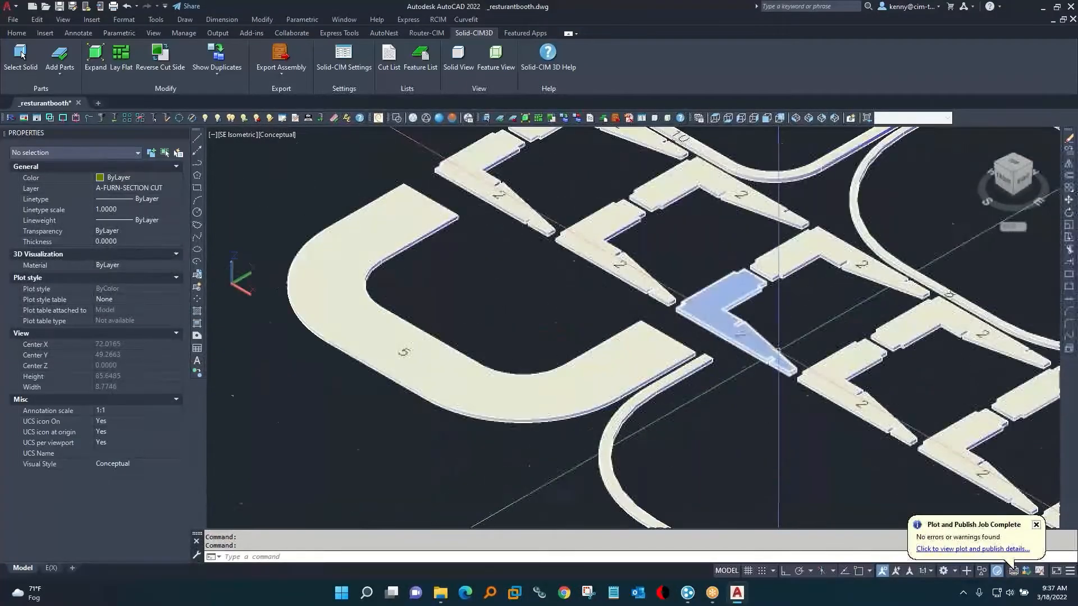
middle_drag(720, 341, 543, 478)
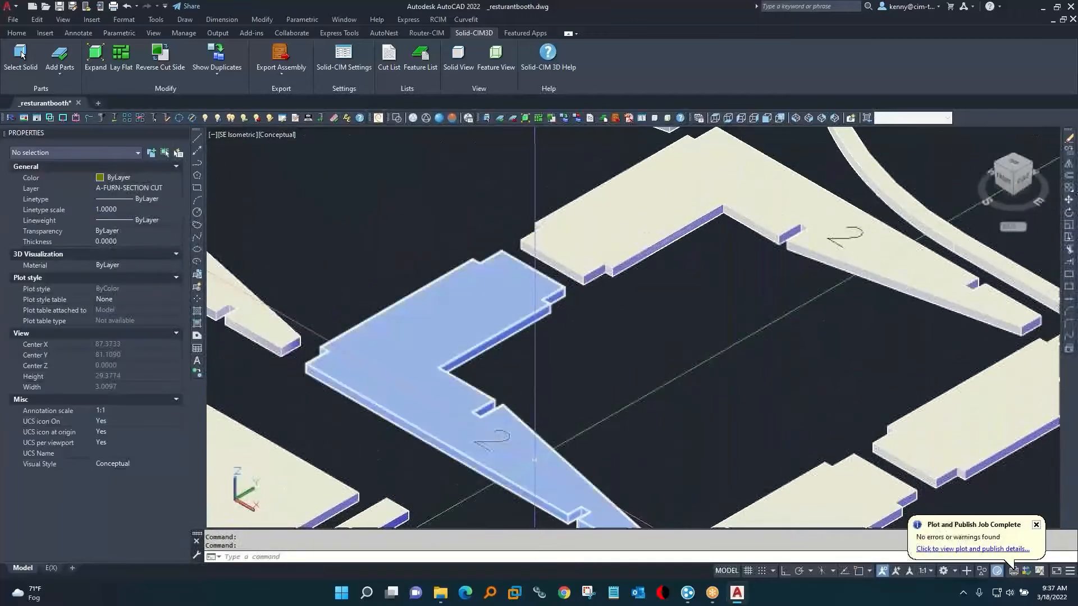
key(ctrl+h)
text(e)
key(Return)
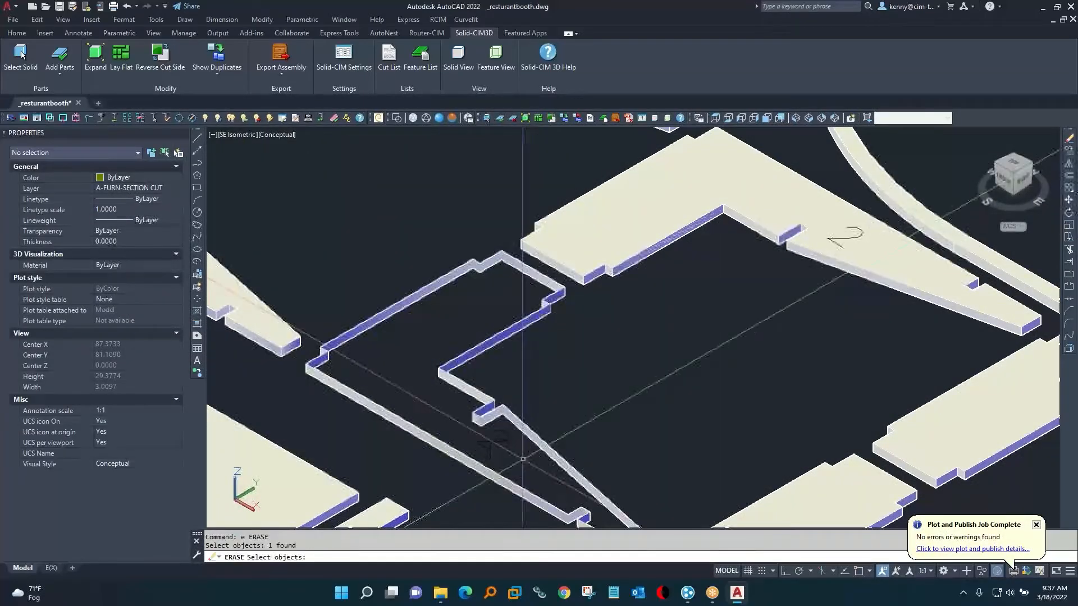
click(522, 458)
key(Return)
click(537, 440)
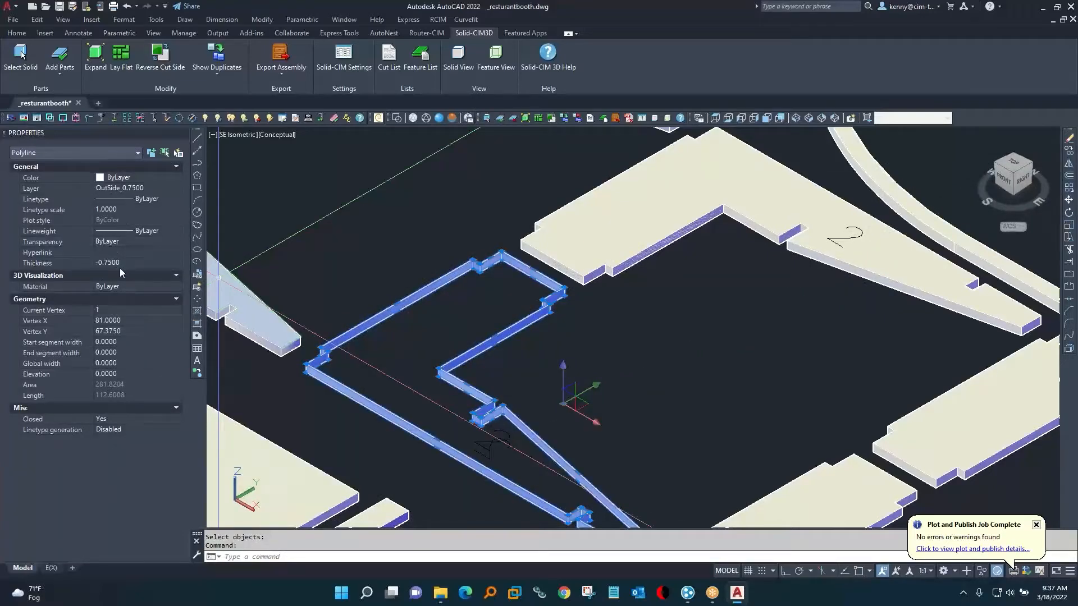
Quit AutoCAD without saving the drawing, and cut _resturantbooth.csv with the Router-CIM Automation Suite.
click(1070, 6)
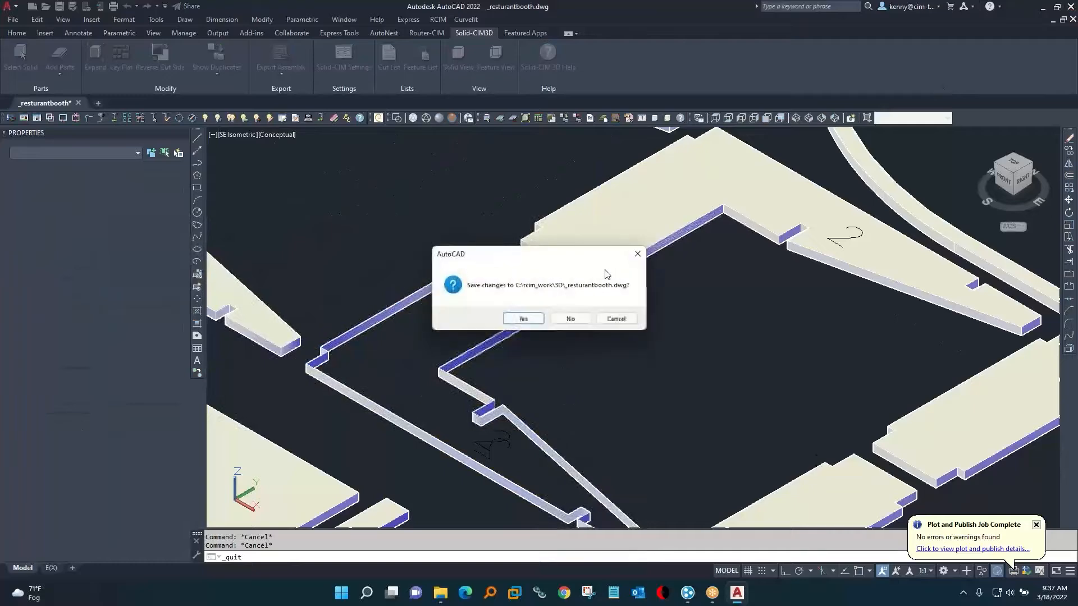
click(570, 319)
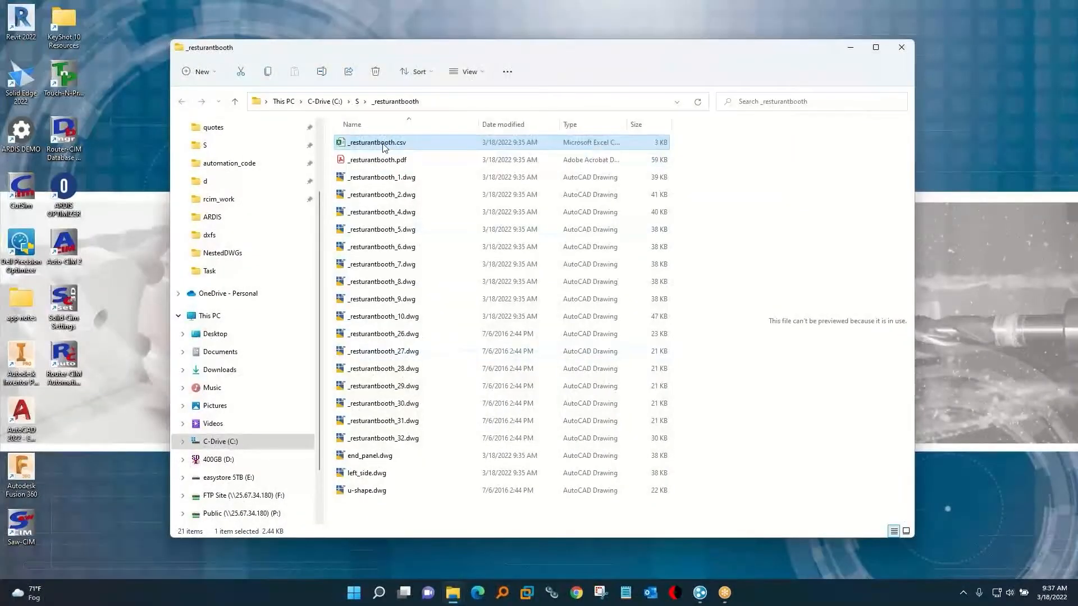
right_click(385, 147)
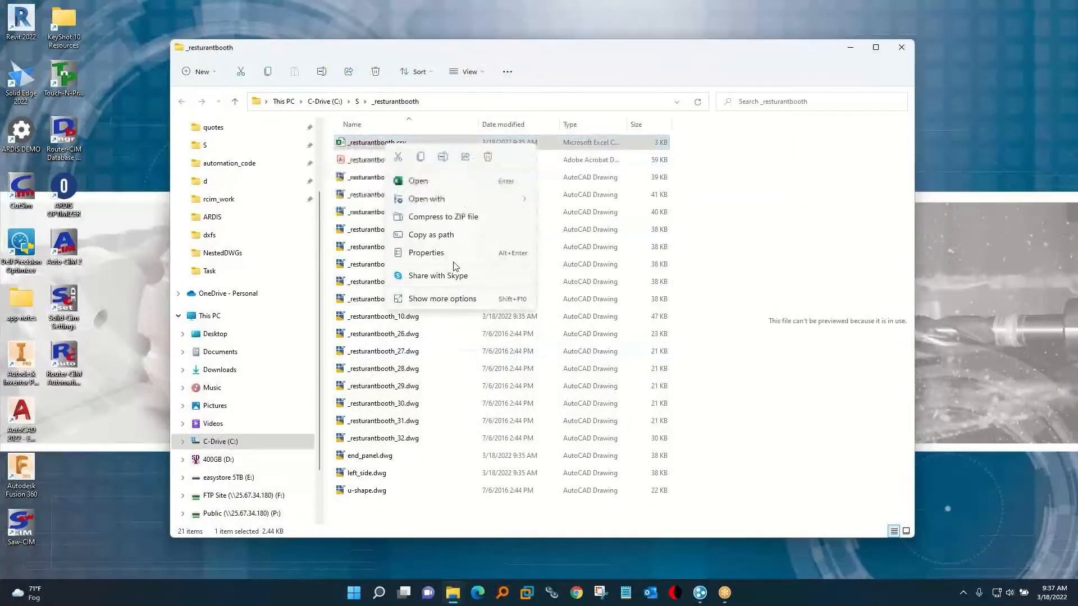
click(435, 300)
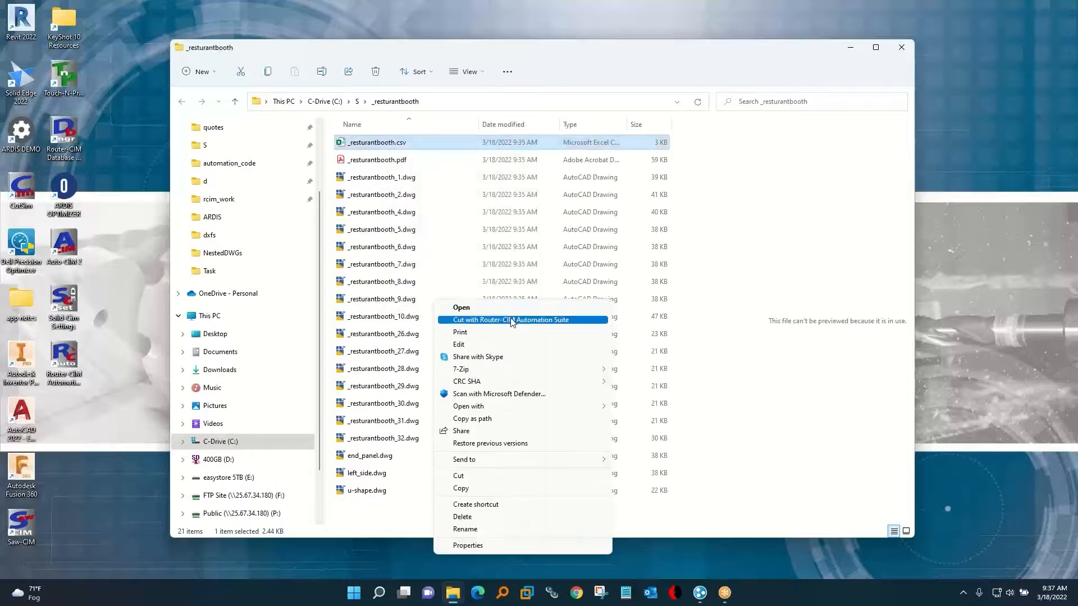
click(511, 320)
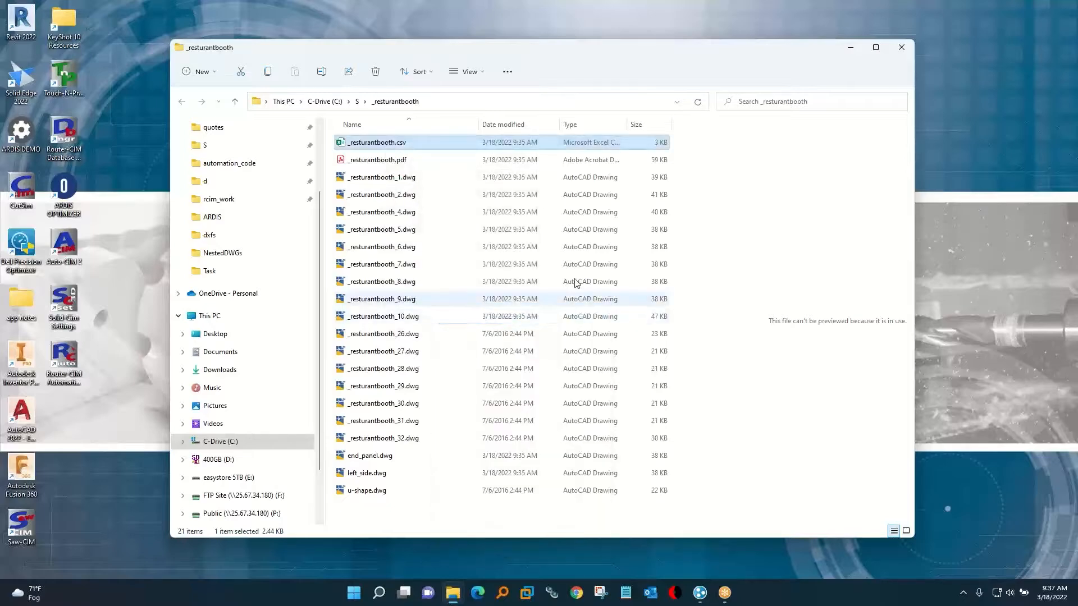
click(902, 49)
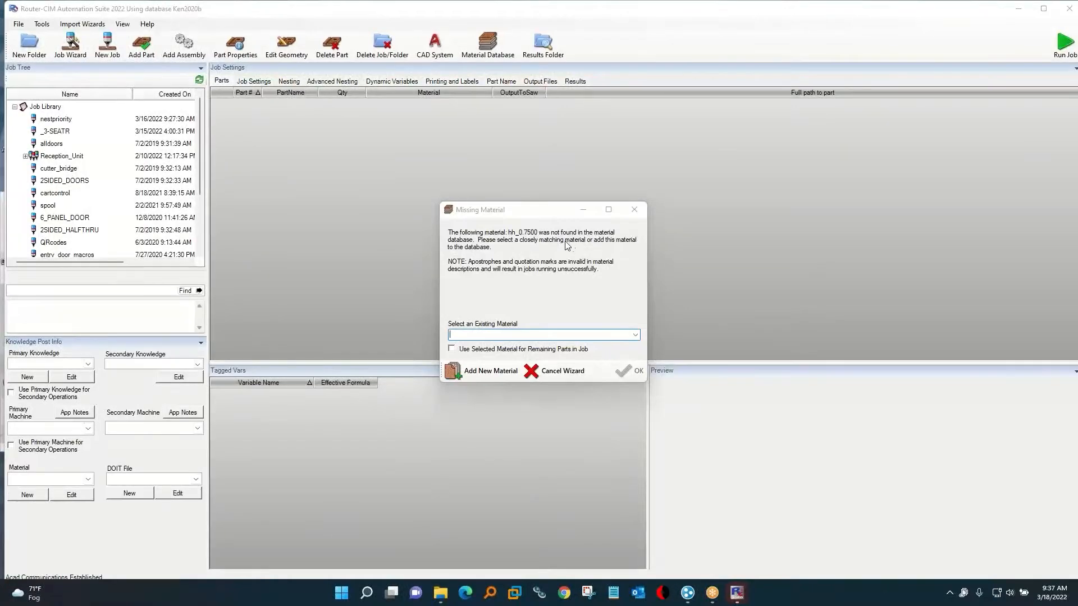
Add the missing material hh_0.7500 with material code hh_75_ to the database and use it for the imported job.
click(484, 372)
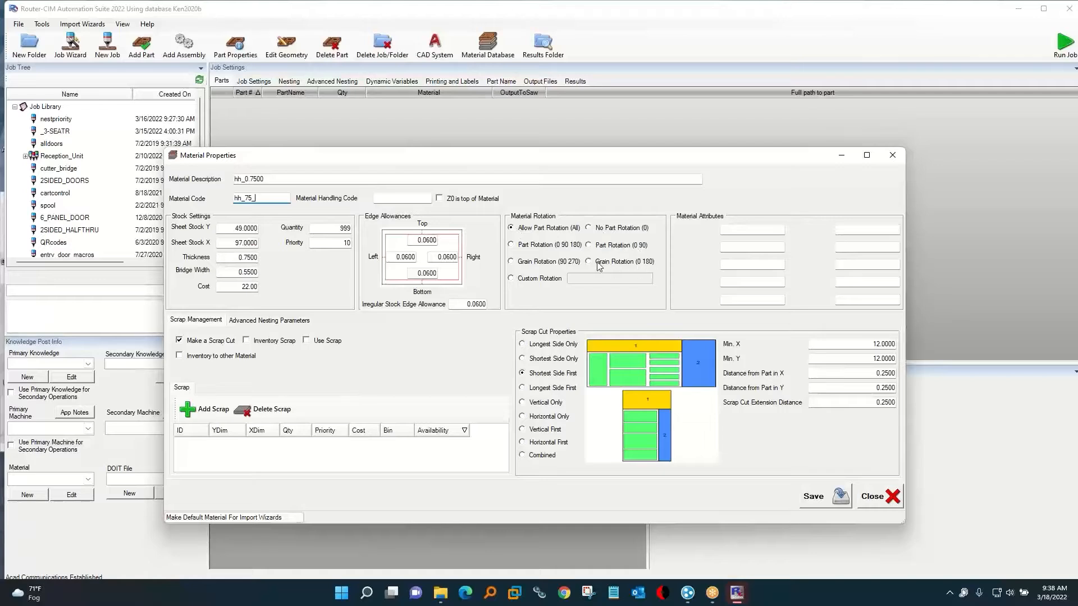
mouse_move(193, 355)
click(280, 321)
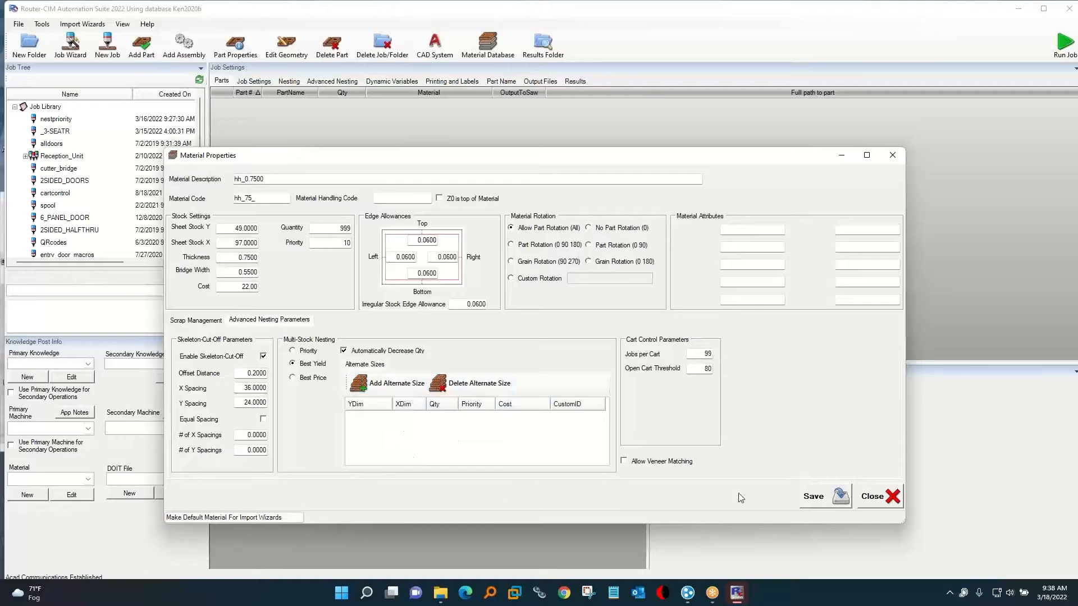
click(841, 506)
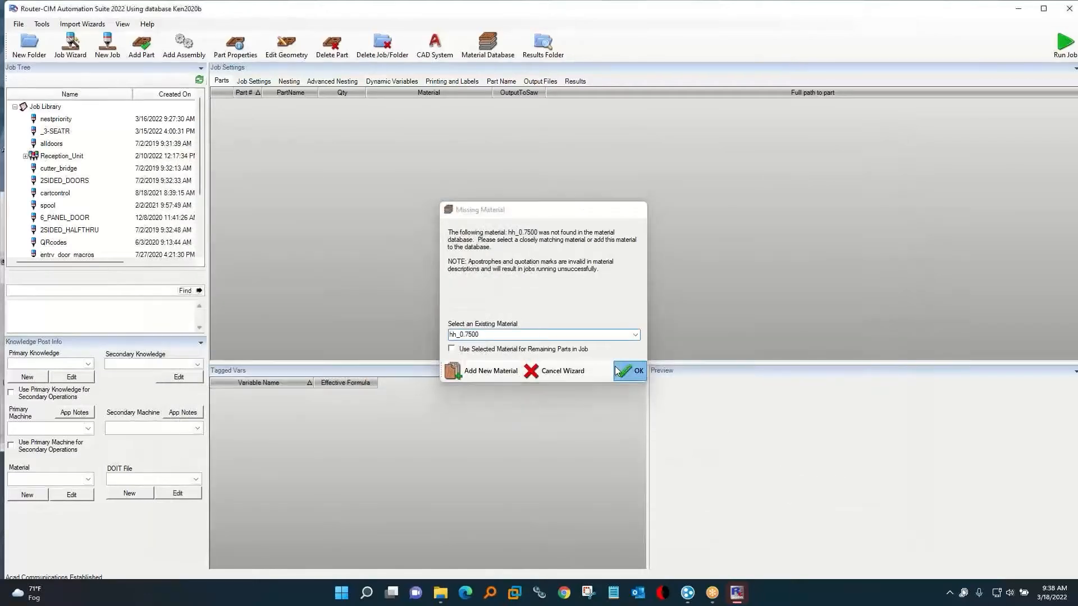
click(614, 366)
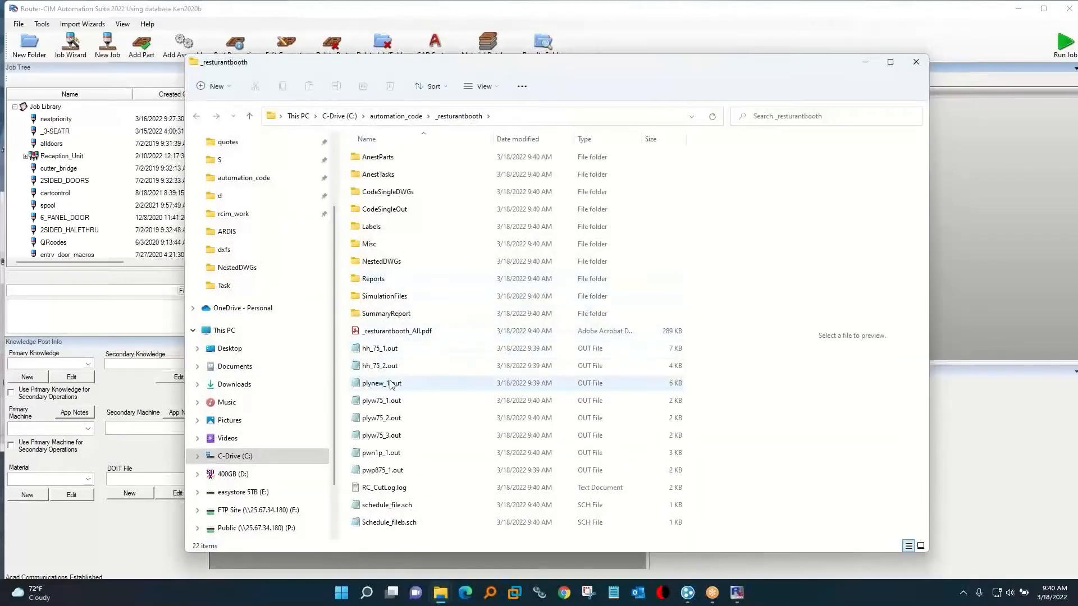
Open the NC program plynew_1.out in Notepad, read through its code and close it.
double_click(391, 384)
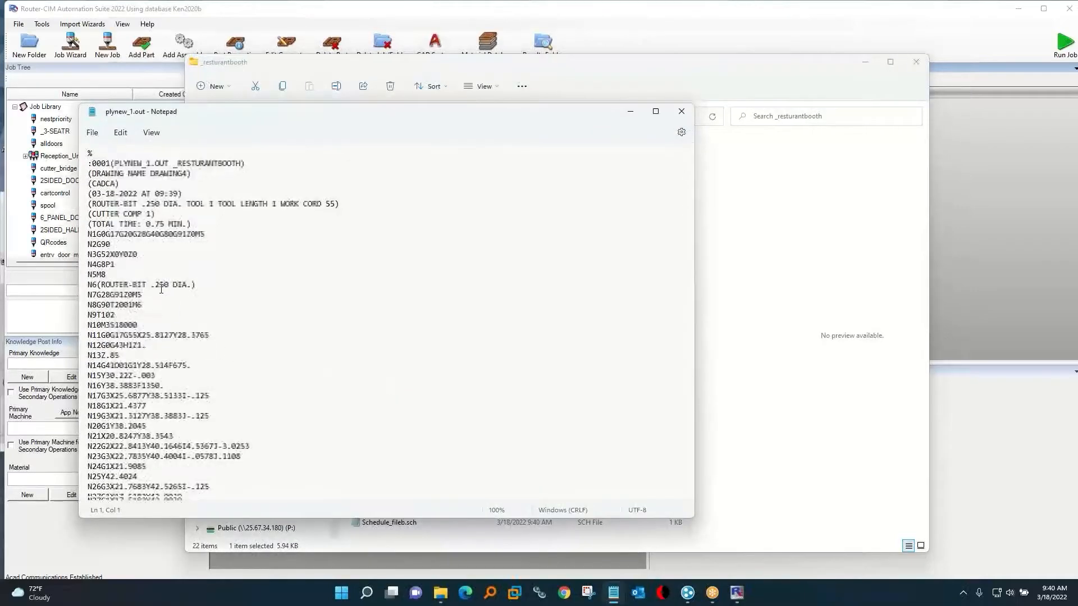
scroll(161, 289, down, 10)
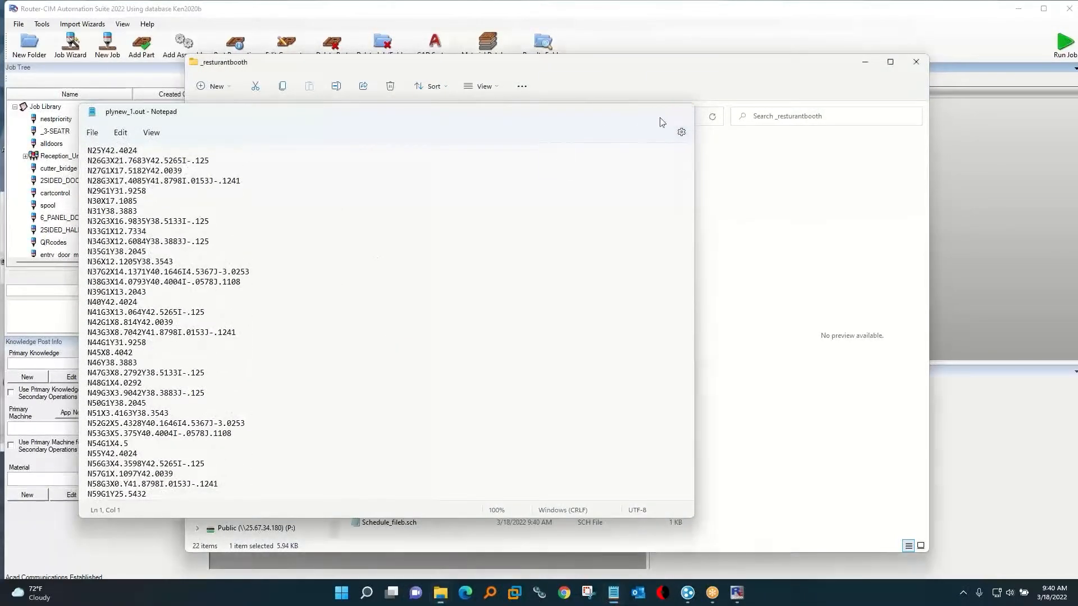
click(682, 111)
Open _resturantbooth_All.pdf in Acrobat Reader, review the part drawings through to the nested sheet pages, and close it.
double_click(376, 333)
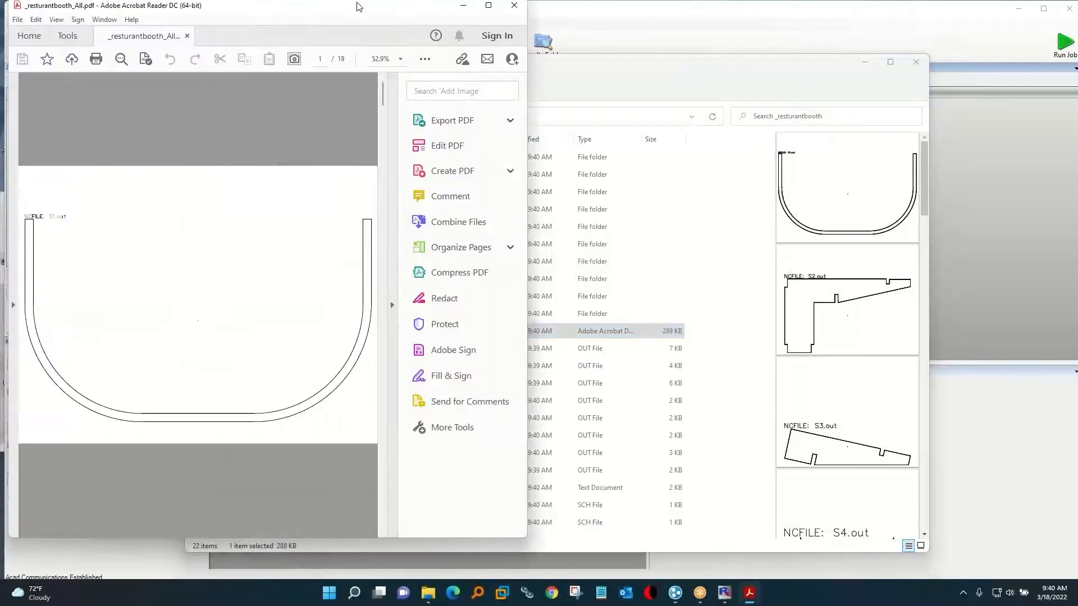
drag(358, 5, 474, 0)
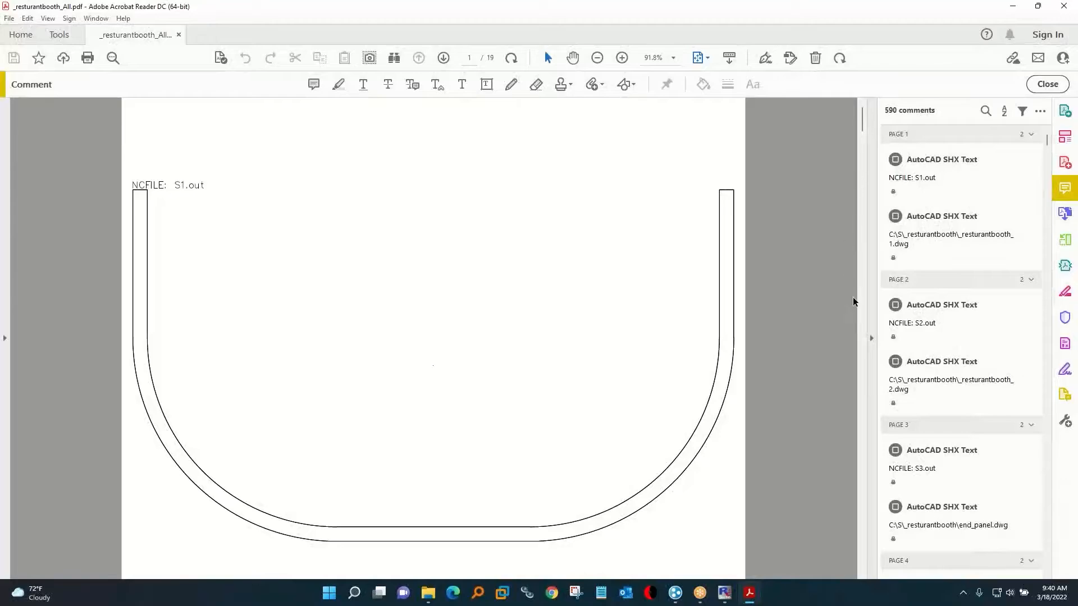
drag(863, 127, 862, 443)
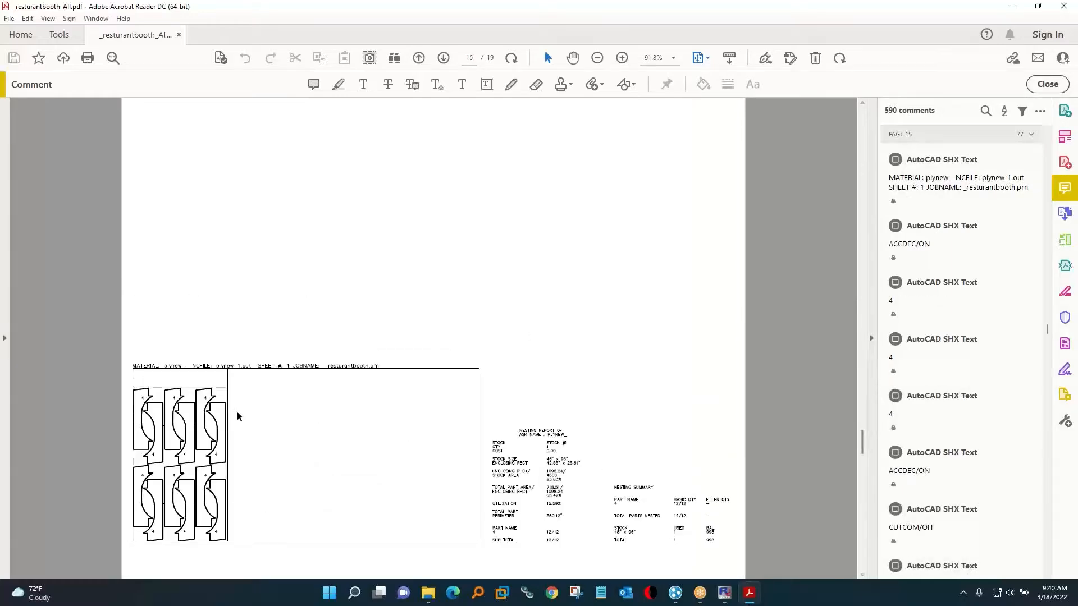
click(1066, 5)
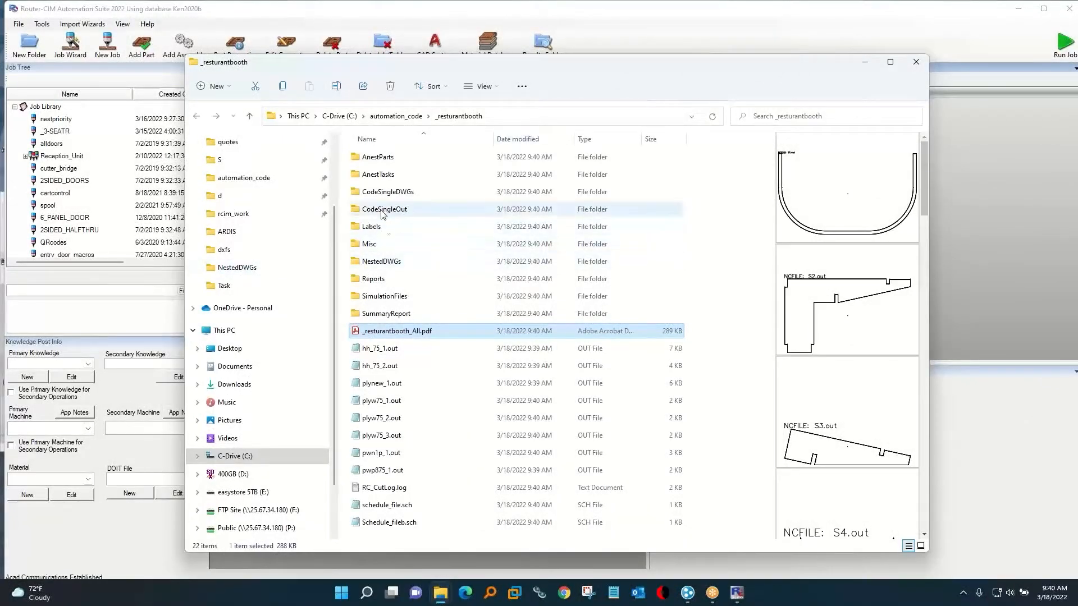
Look through the part drawings in the CodeSingleDWGs folder as extra large icons and return to the _resturantbooth folder.
double_click(375, 194)
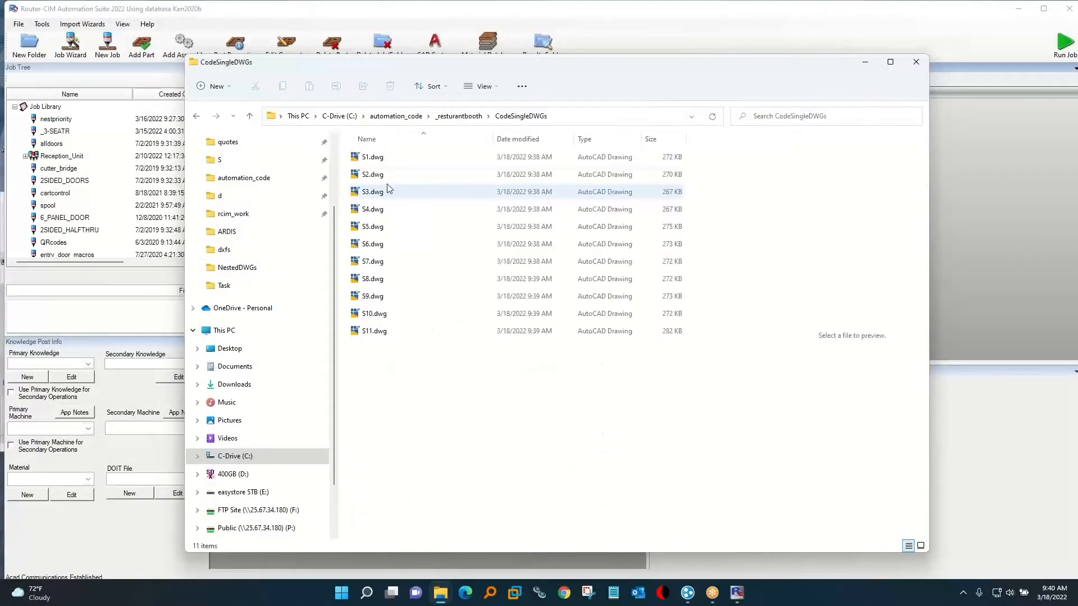
click(484, 87)
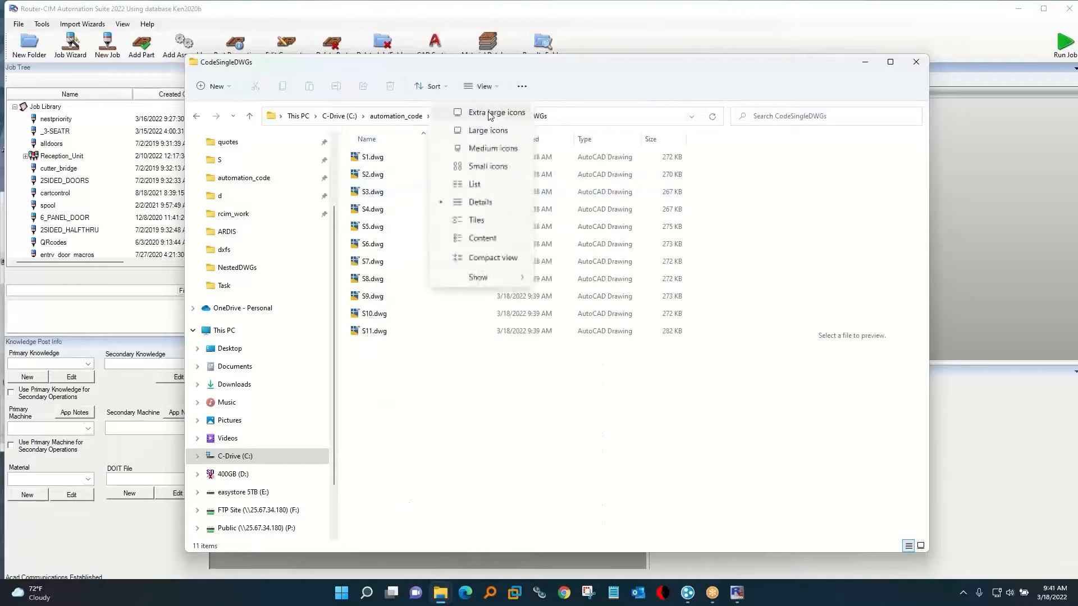
click(490, 113)
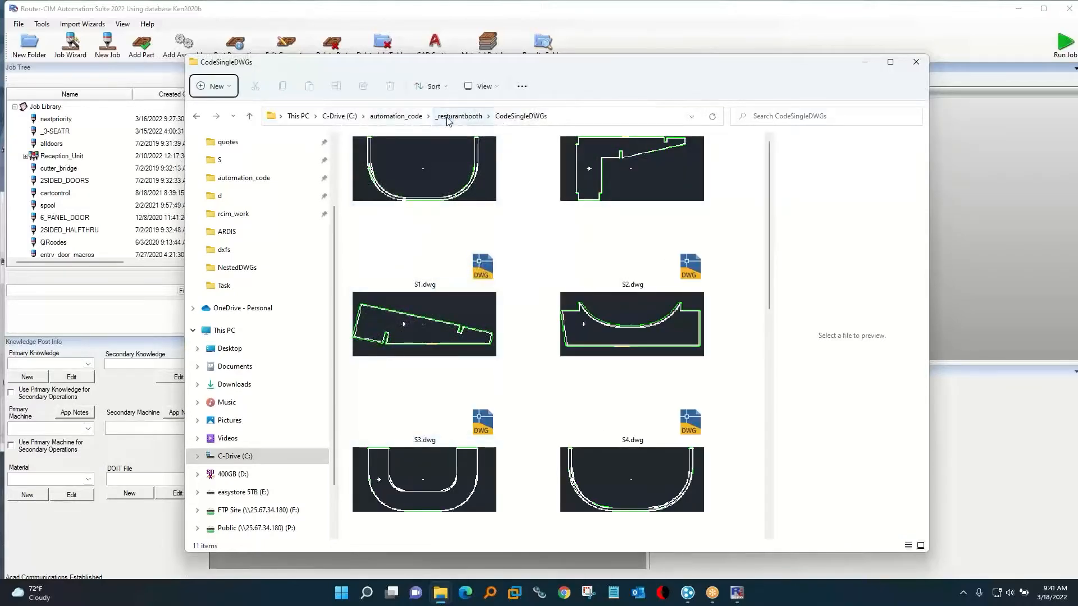
click(448, 117)
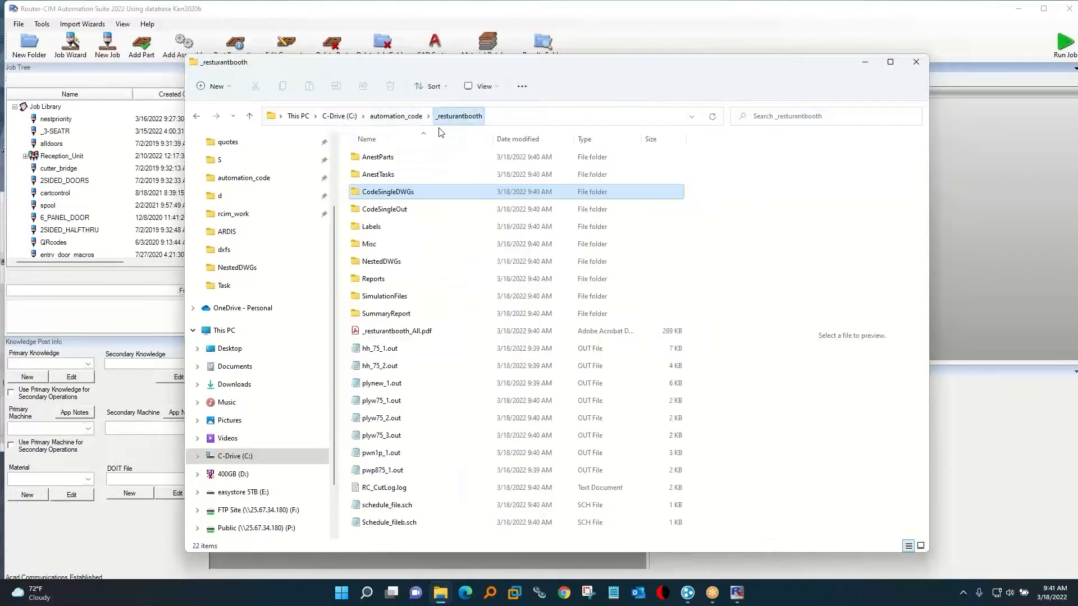
Check the single-part programs in CodeSingleOut, and highlight the nested programs hh_75_1.out through pwp875_1.out in the _resturantbooth folder.
double_click(375, 210)
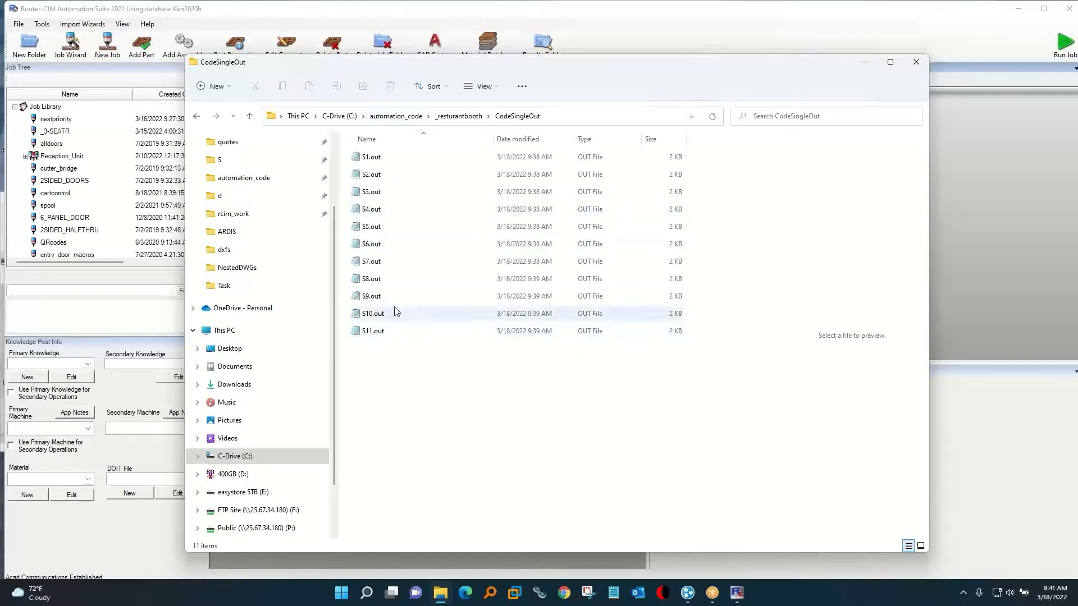
click(457, 117)
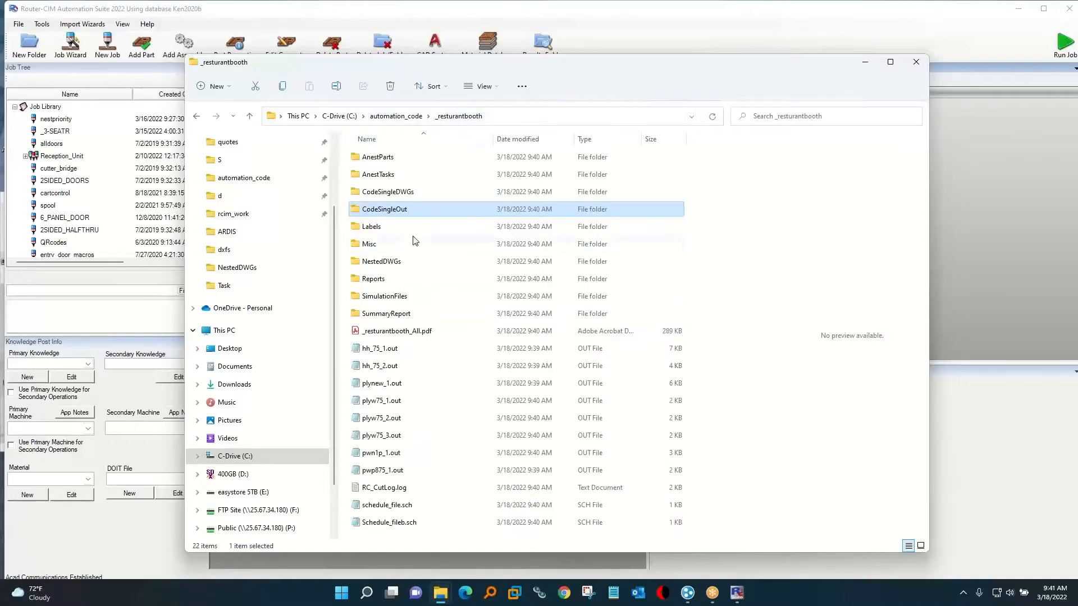
click(388, 349)
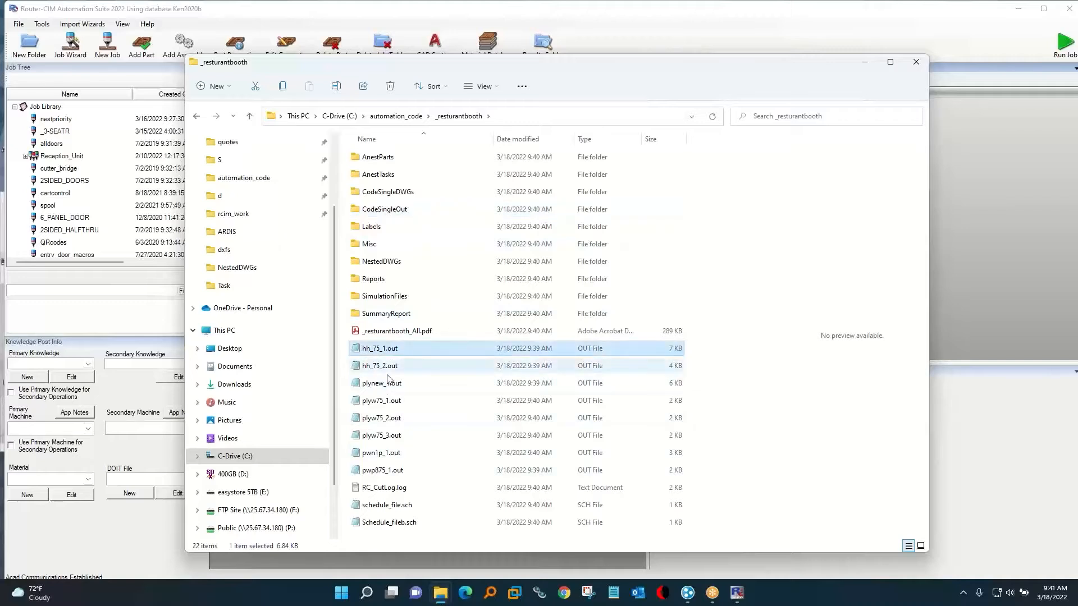
shift+click(392, 474)
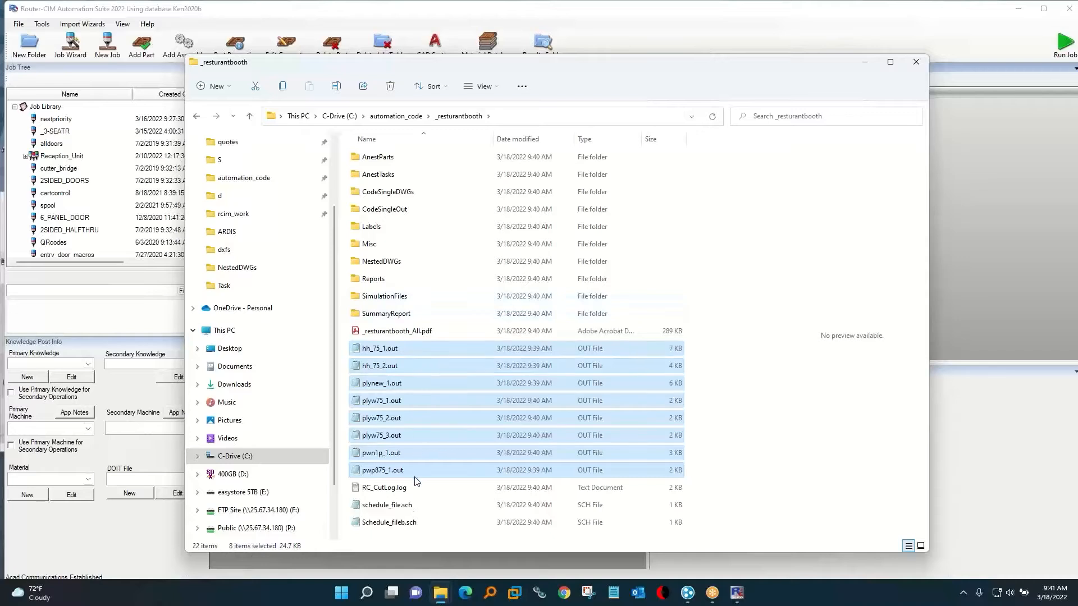
Open the nested drawing plynew_.dwg from the job's NestedDWGs folder in AutoCAD.
double_click(380, 262)
click(381, 176)
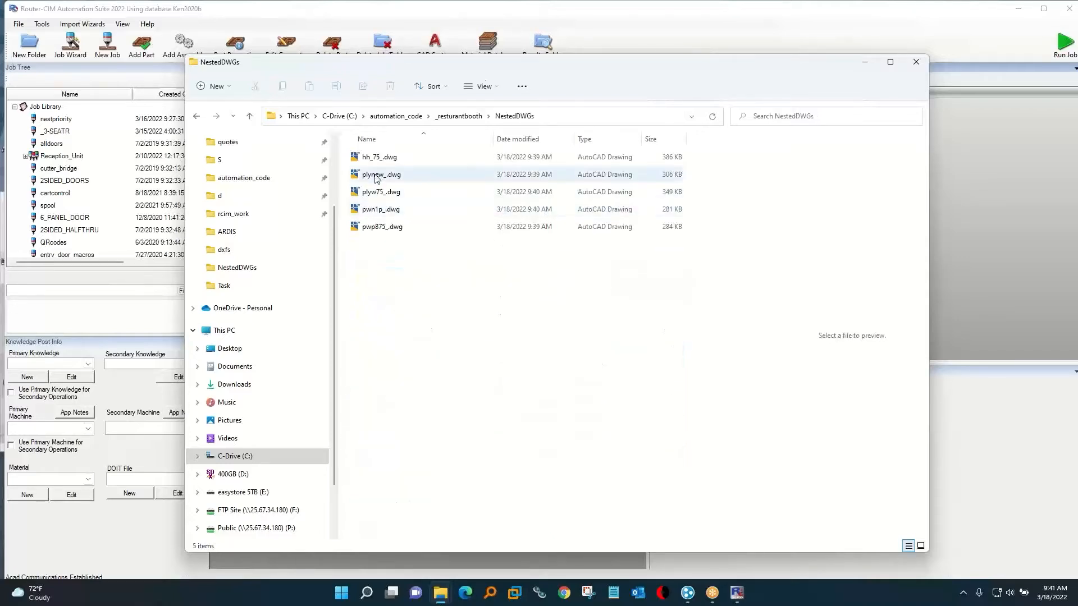
click(376, 193)
double_click(379, 174)
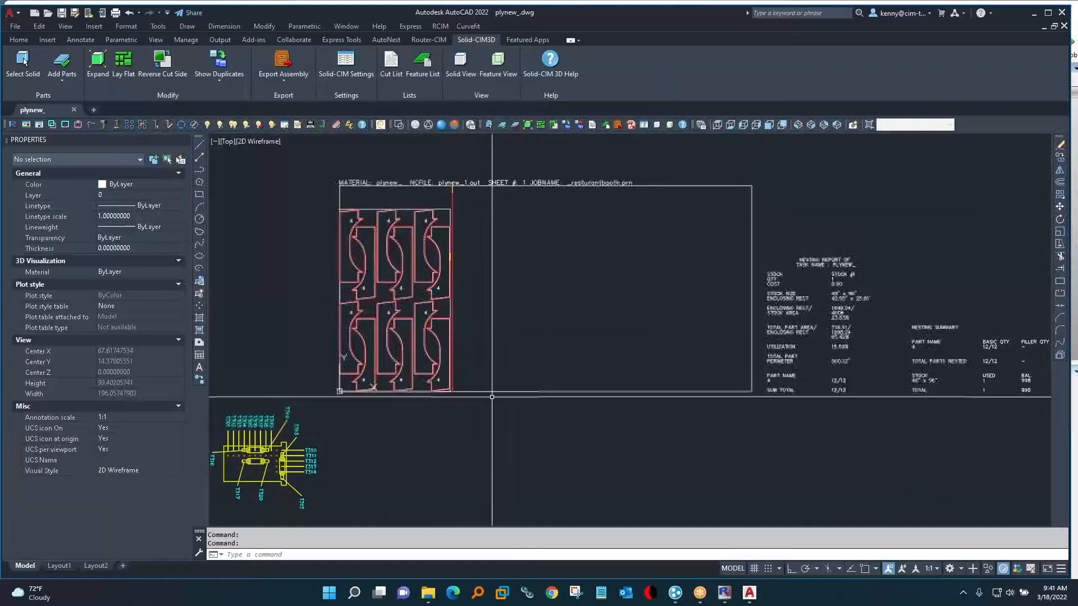
Move the red toolpath geometry off the nested parts to a spot beyond the sheet's upper edge and inspect it.
shift+middle_drag(449, 337, 452, 412)
scroll(453, 415, up, 8)
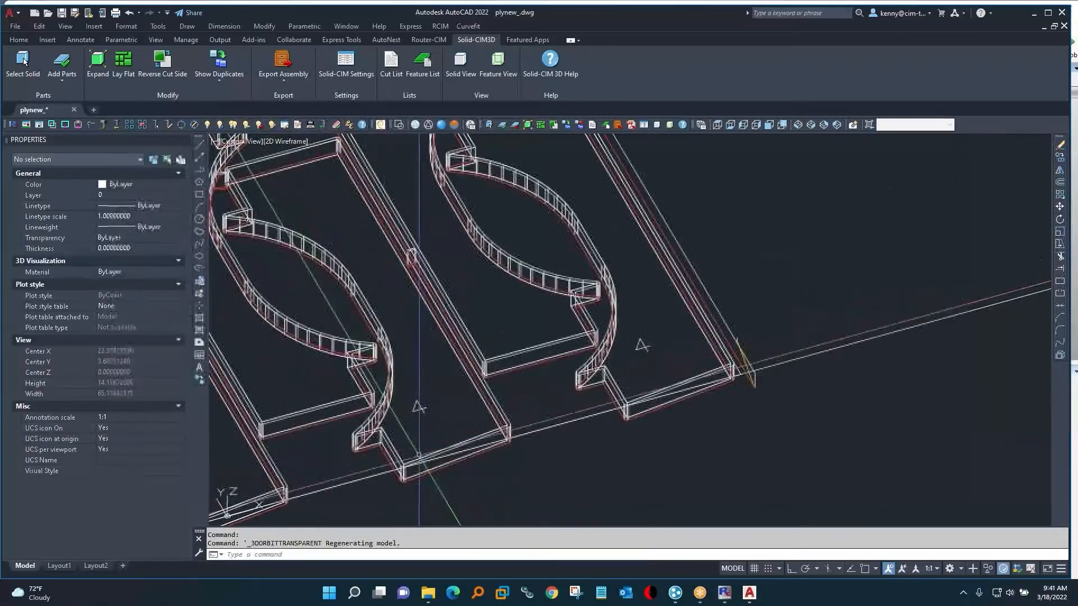
text(m)
key(Return)
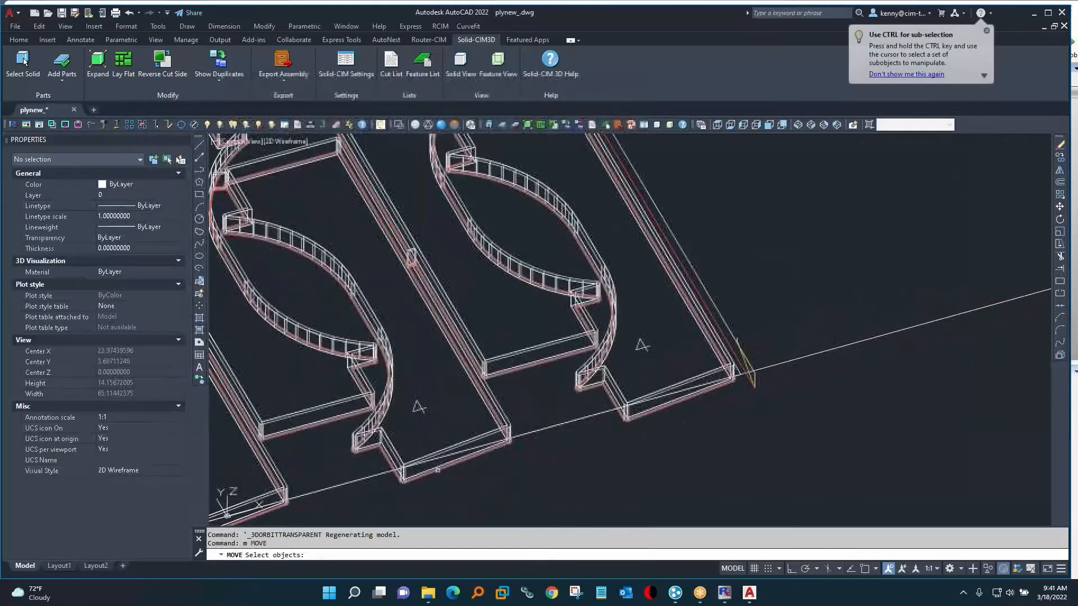
click(439, 468)
key(Return)
click(488, 475)
scroll(487, 473, down, 8)
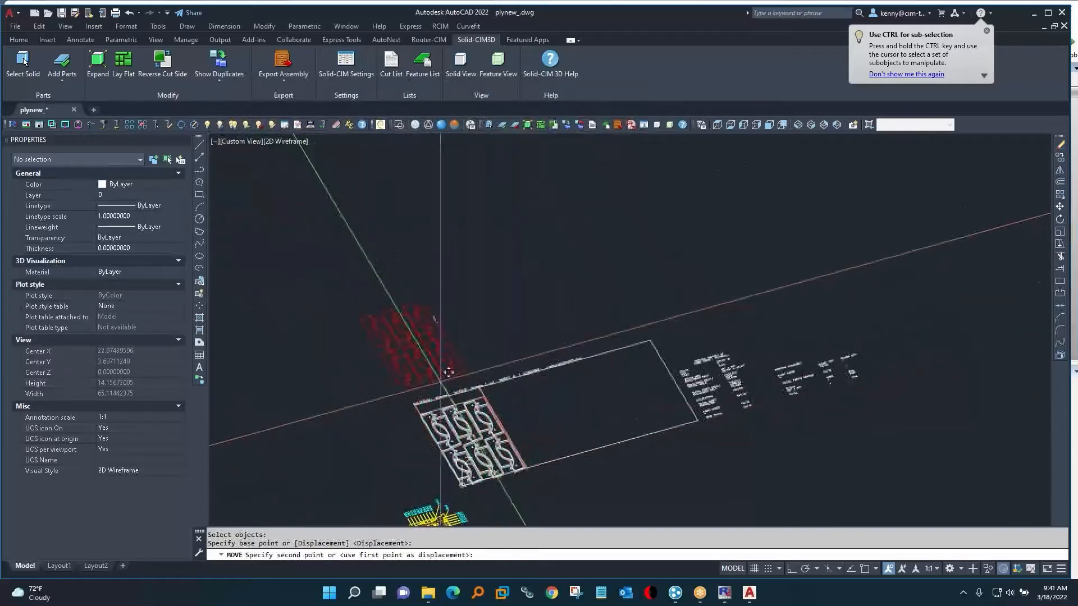
click(447, 375)
scroll(421, 313, up, 8)
scroll(521, 364, up, 8)
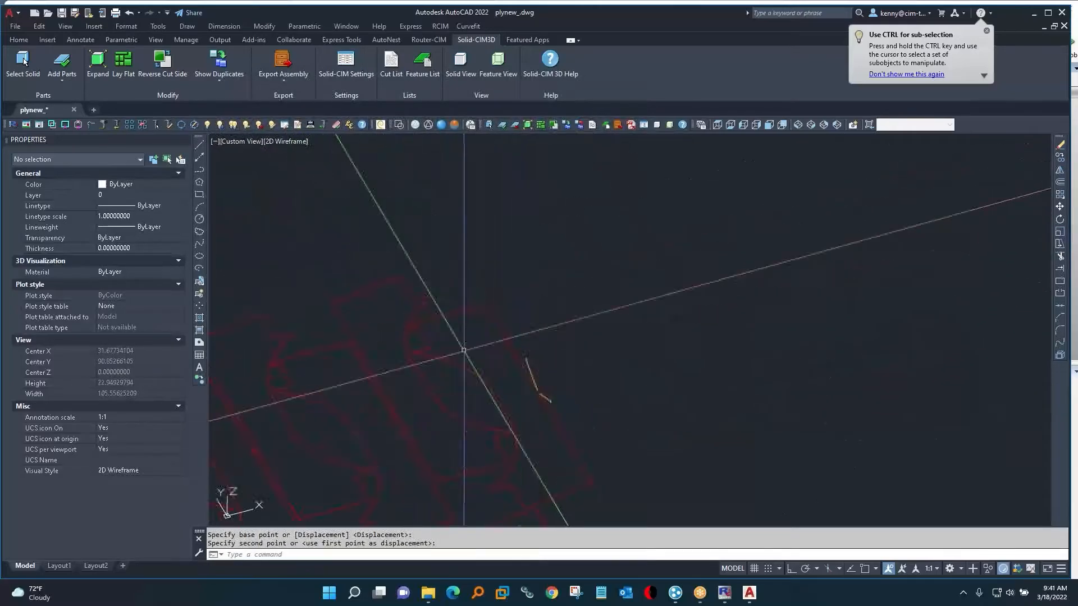
scroll(355, 388, down, 8)
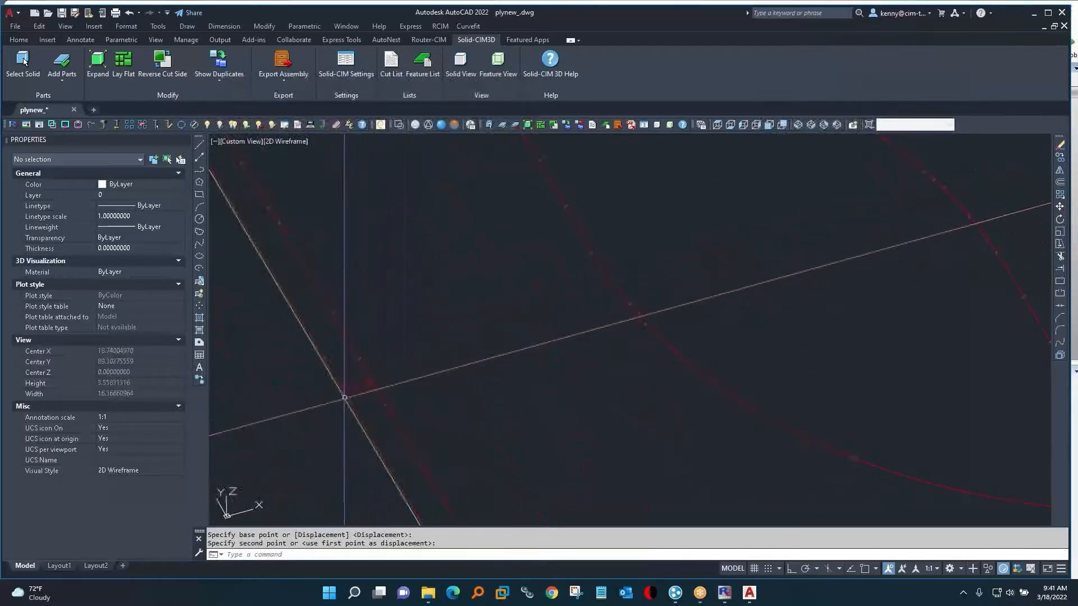
scroll(442, 389, down, 2)
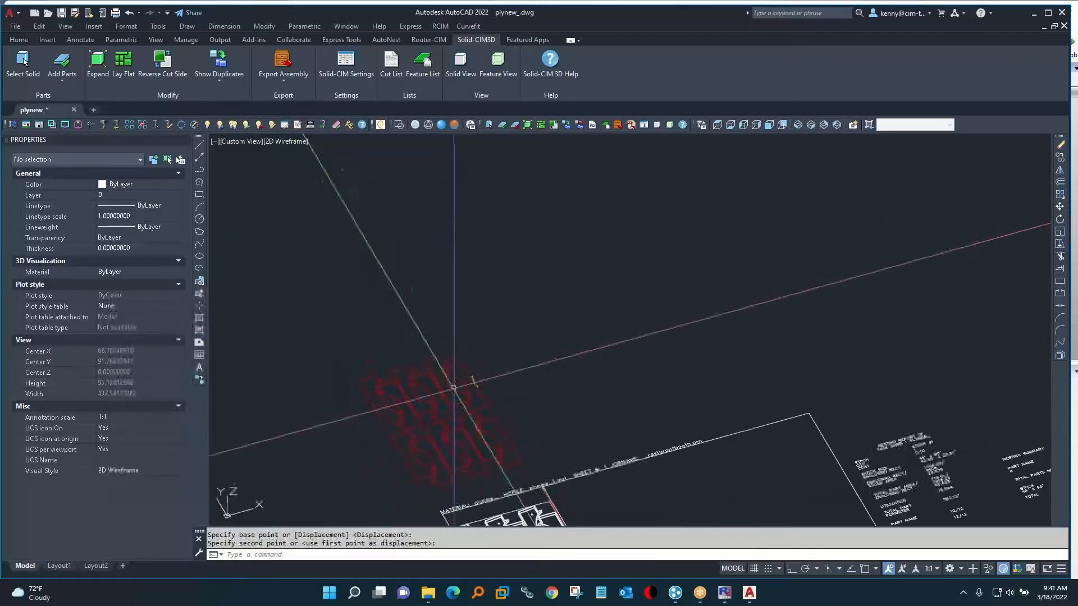
Undo the move of the red toolpath geometry.
text(u)
key(Return)
key(Return)
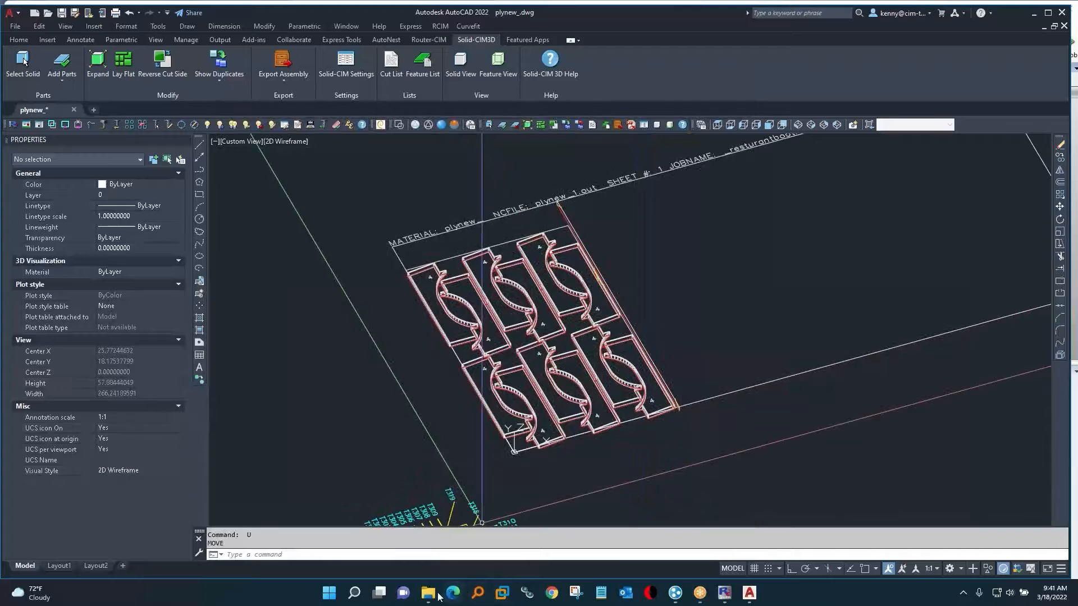
Switch to File Explorer and open the CodeSingleDWGs folder of the _3-SEATR_1 job in automation_code.
click(428, 592)
click(385, 530)
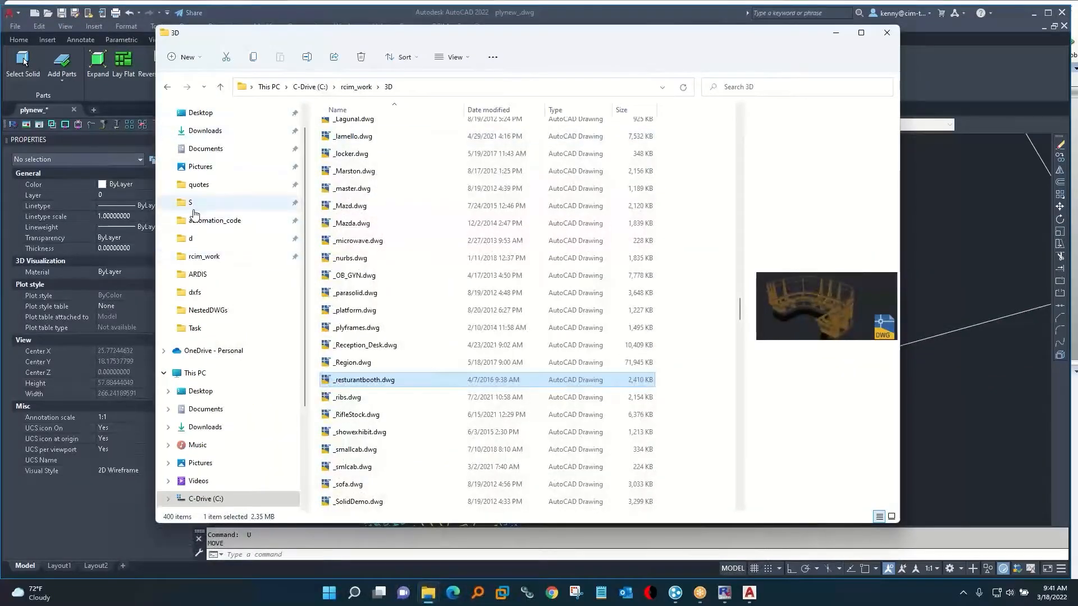
click(206, 223)
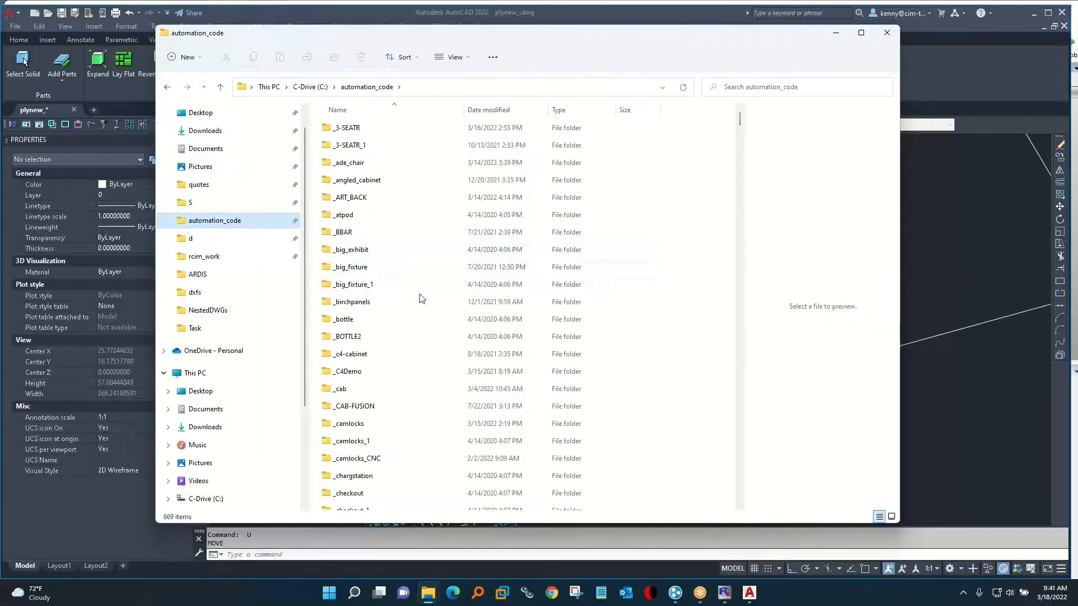
double_click(339, 129)
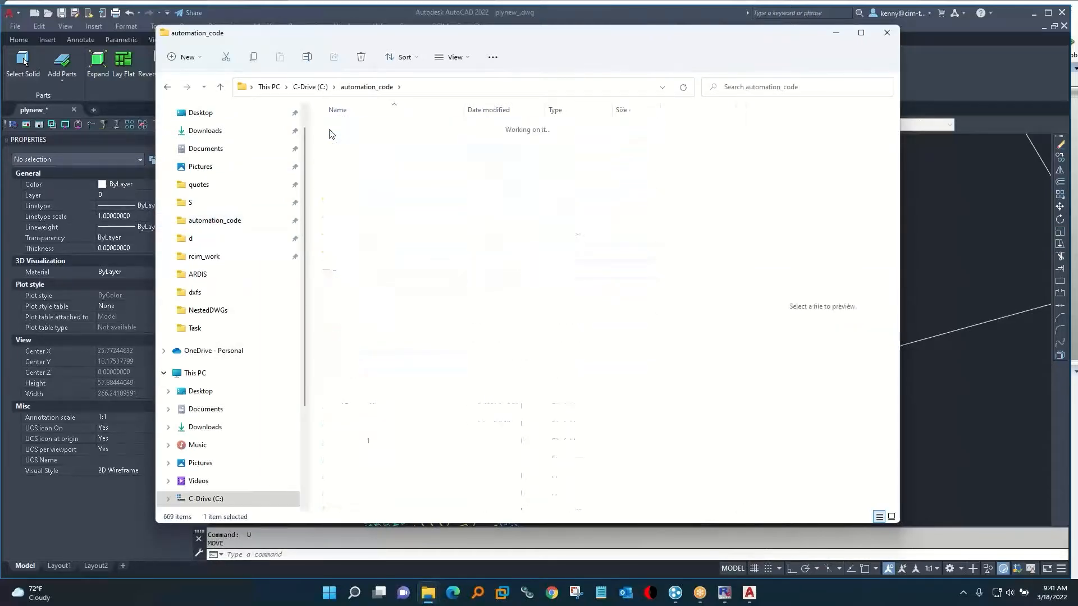
click(381, 89)
double_click(353, 146)
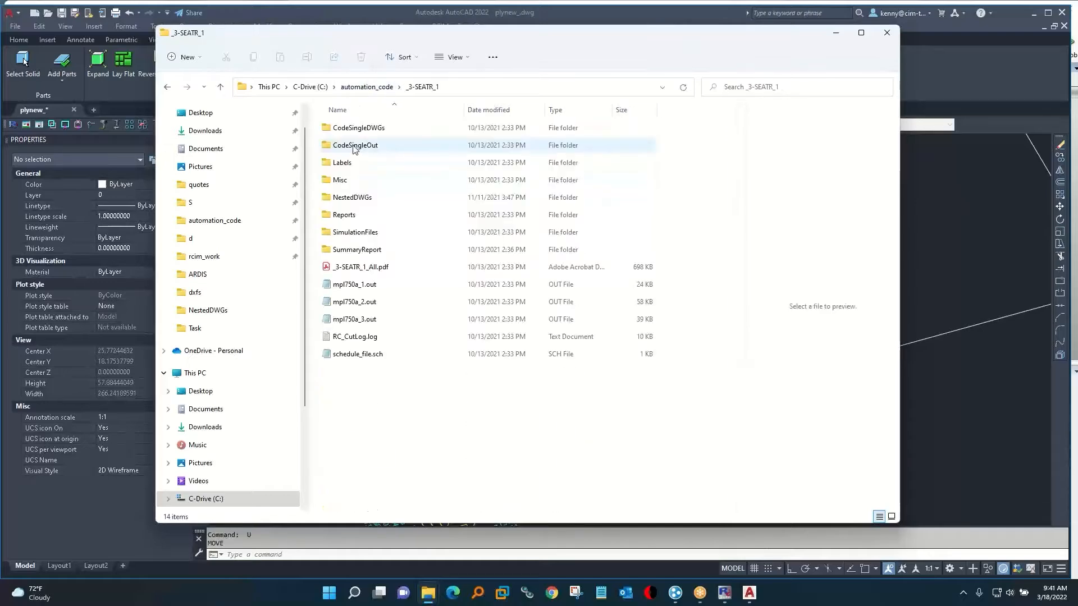
double_click(355, 128)
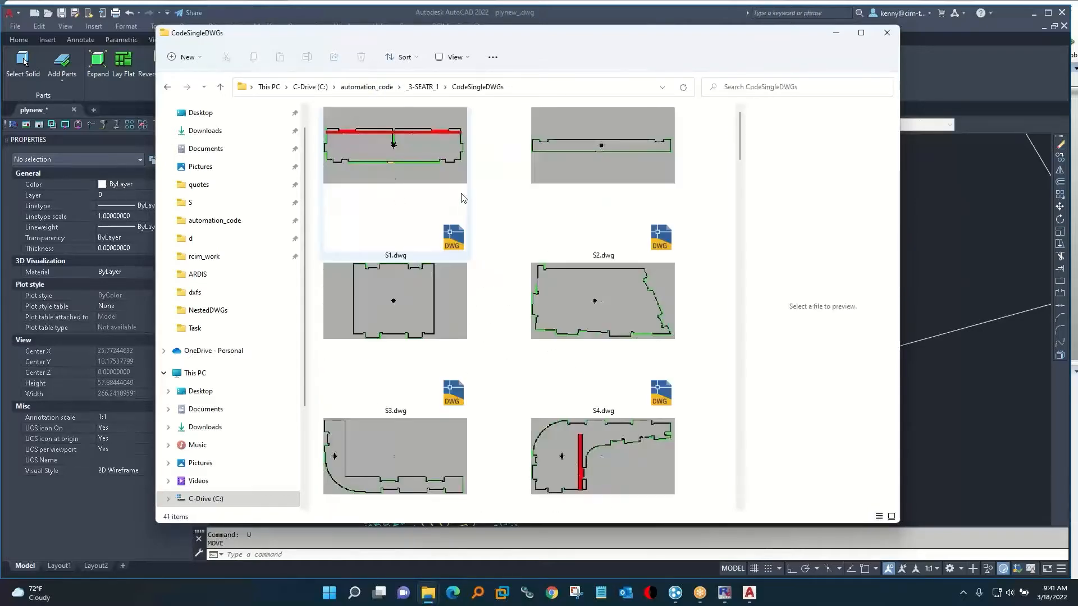
Insert S6.dwg into the empty sheet area beside the nested parts at scale 1 with rotation 0.
drag(580, 471, 955, 325)
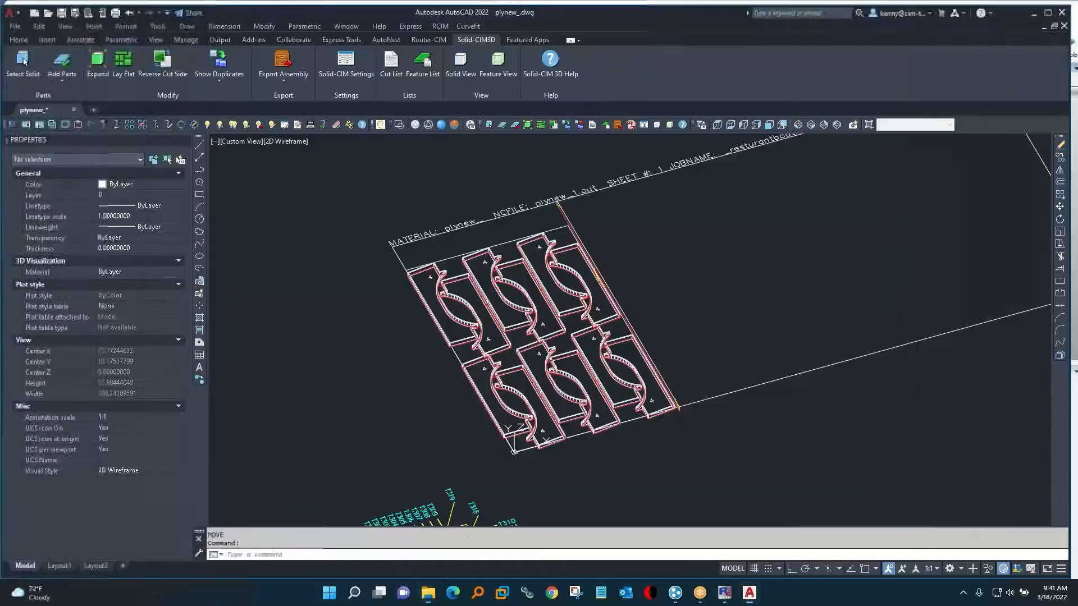
click(688, 397)
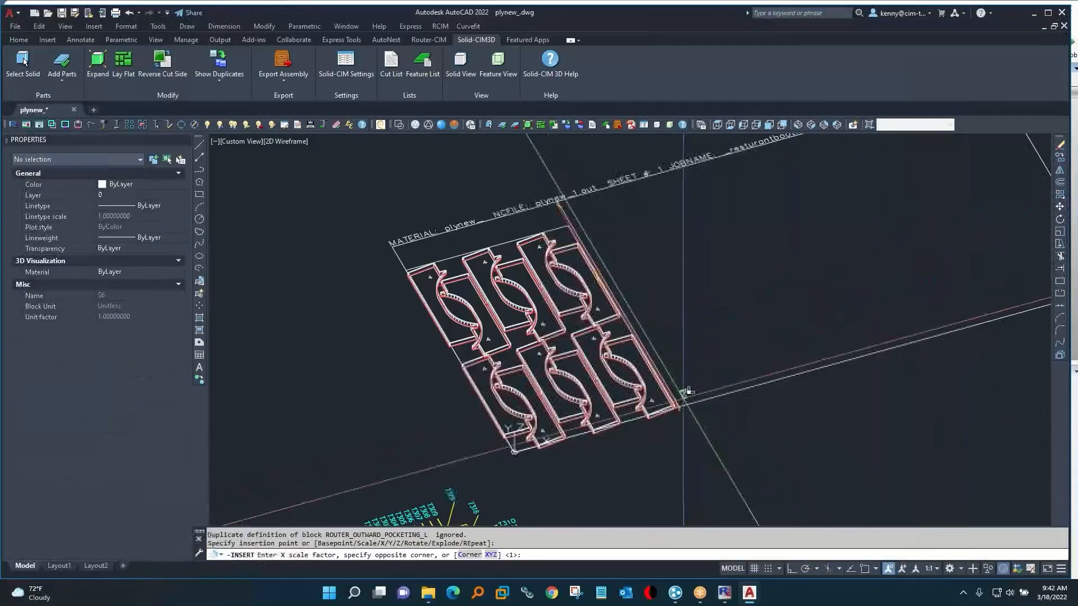
key(Return)
key(Return)
key(Return)
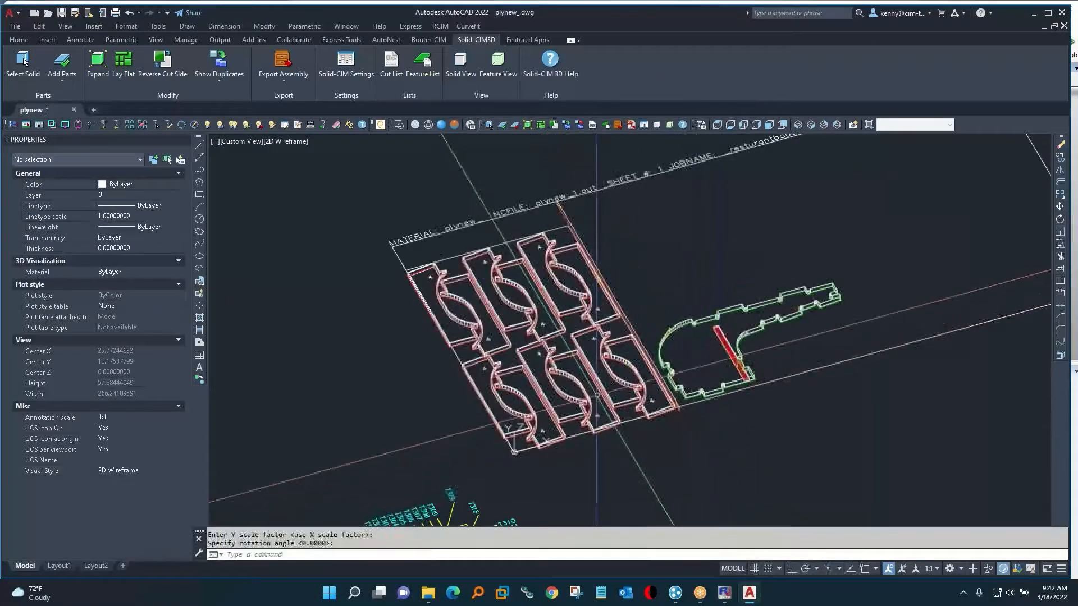
Copy the inserted S6 part to the free area above it on the sheet.
text(c)
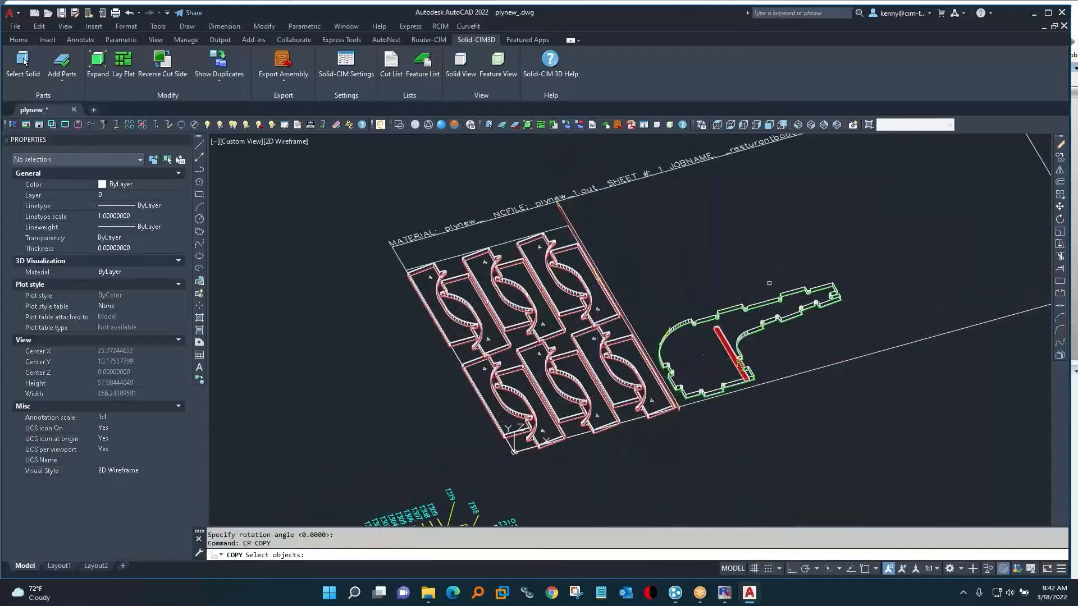
click(754, 306)
key(Return)
click(735, 296)
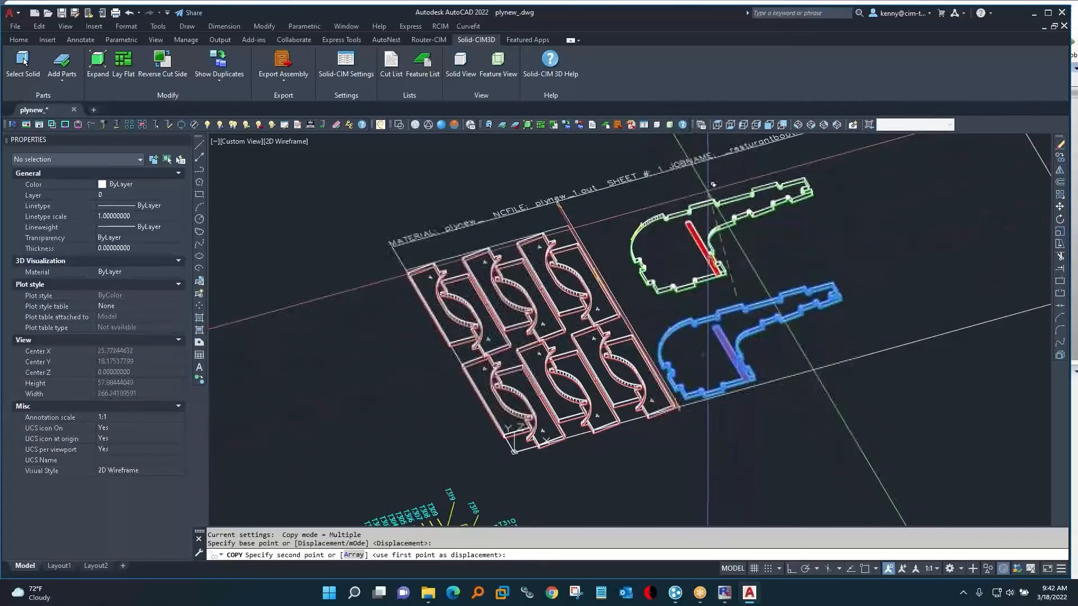
click(710, 186)
key(Return)
Rotate the copied S6 part by 180 degrees.
text(ro)
key(Return)
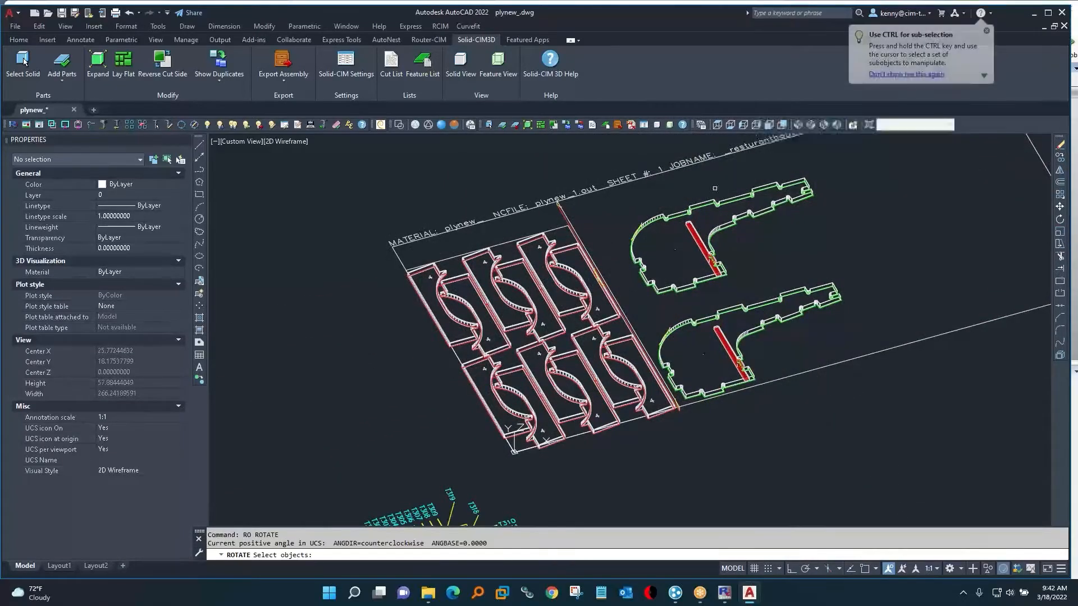
click(711, 189)
key(Return)
click(712, 188)
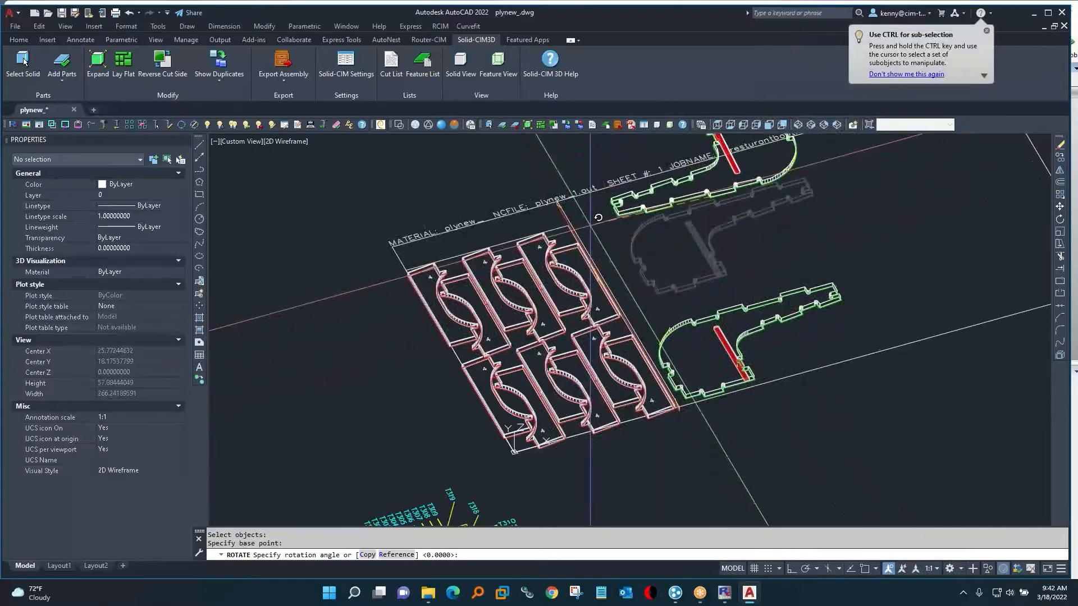
click(654, 215)
Move the rotated copy down beside the first S6 part so that their narrow arms interlock.
text(m)
key(Return)
text(p)
key(Return)
key(Return)
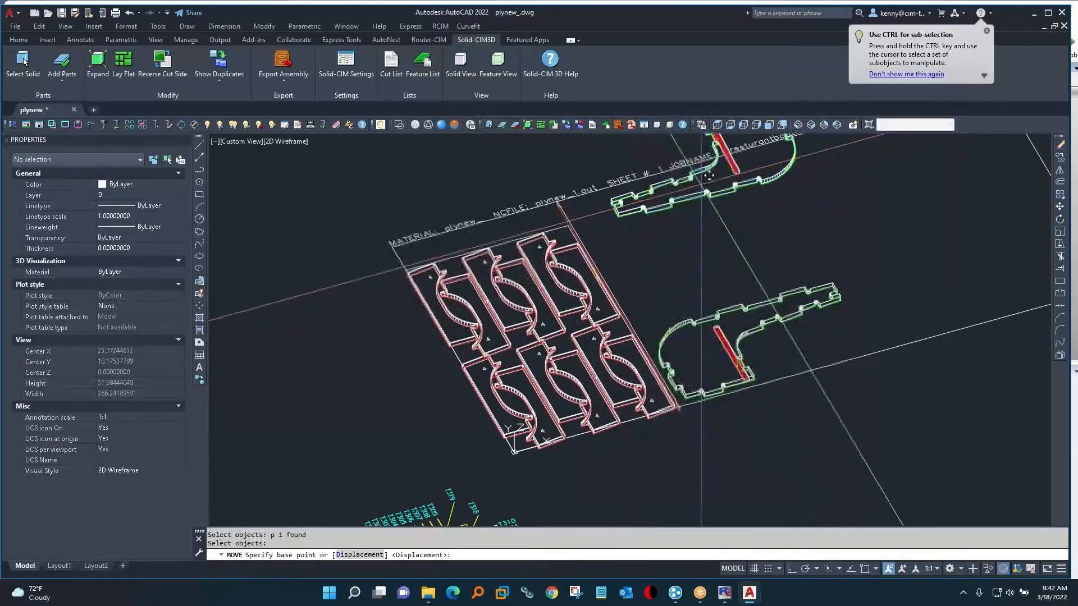
click(701, 186)
click(852, 329)
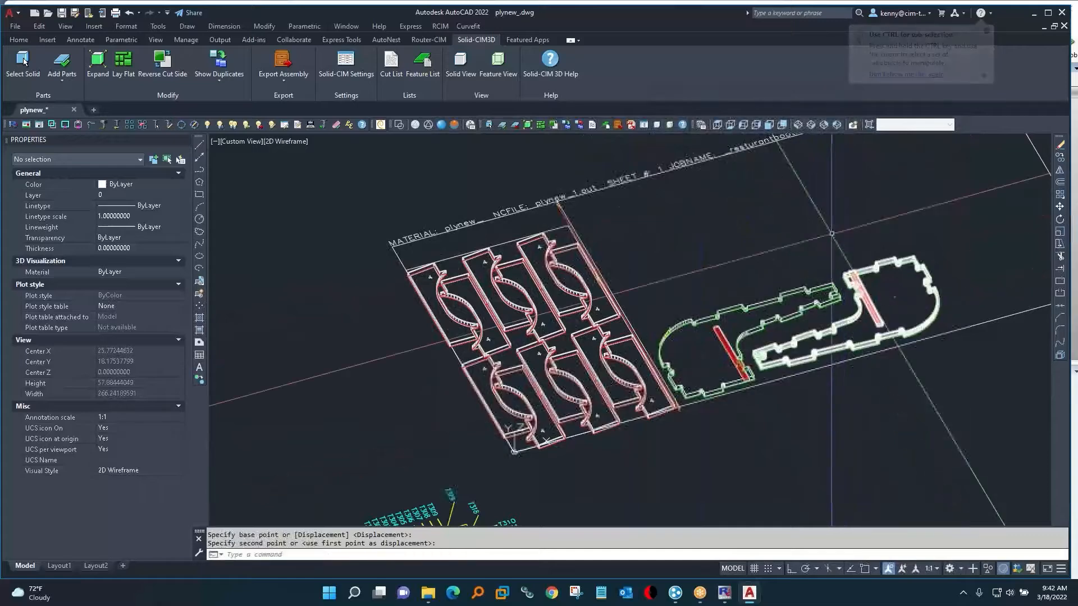
In top view, draw a line chain with two rectangular notches down the empty sheet area just beside the nested parts.
click(716, 126)
scroll(472, 258, up, 2)
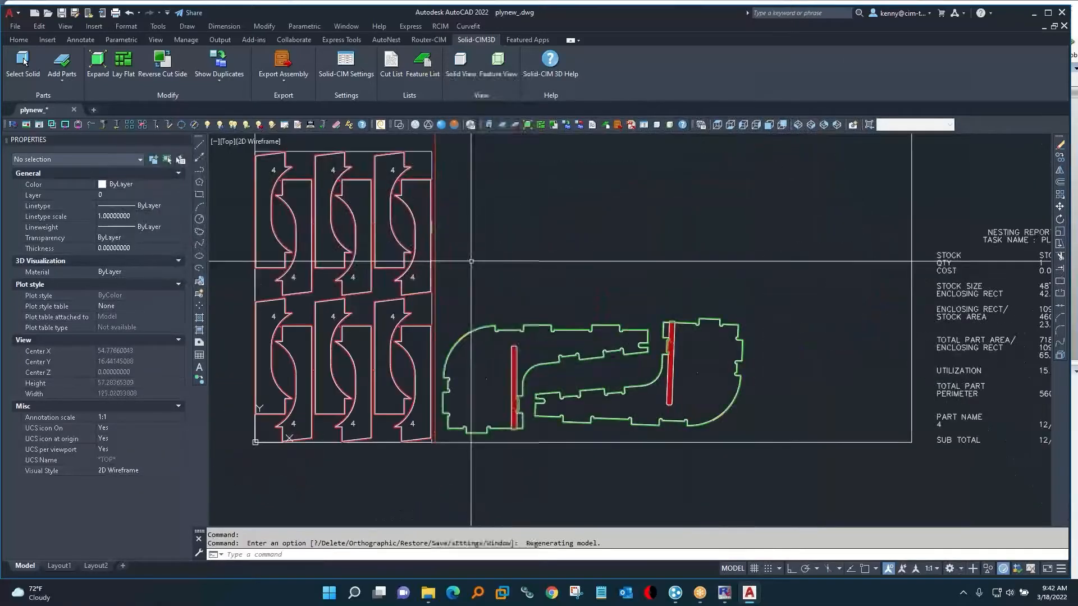
text(l)
key(Return)
middle_drag(464, 185, 496, 253)
click(477, 193)
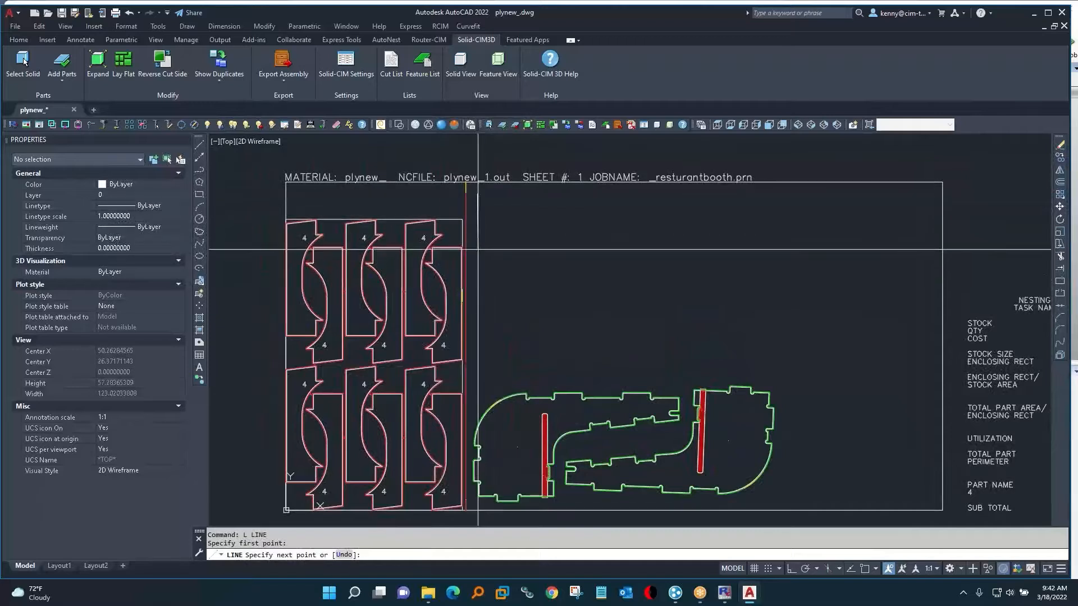
click(479, 248)
click(490, 248)
click(491, 271)
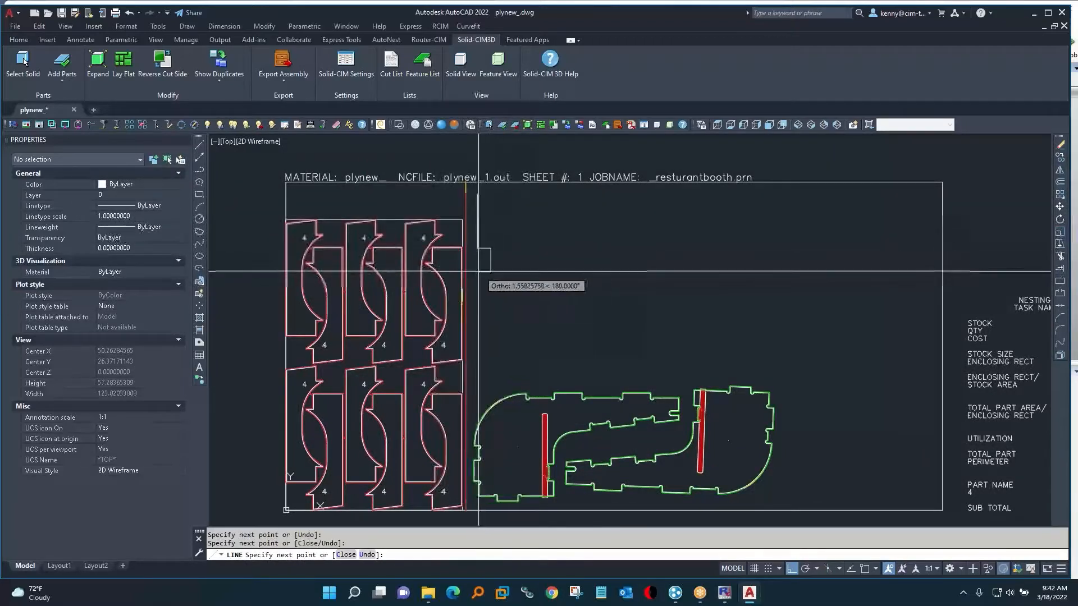
click(478, 295)
click(493, 295)
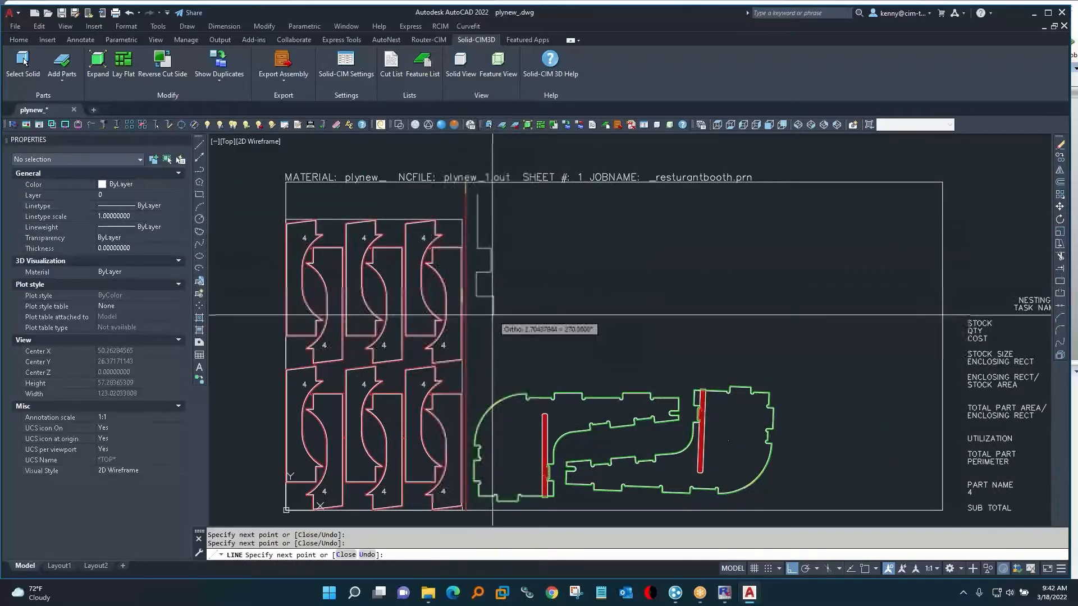
click(481, 317)
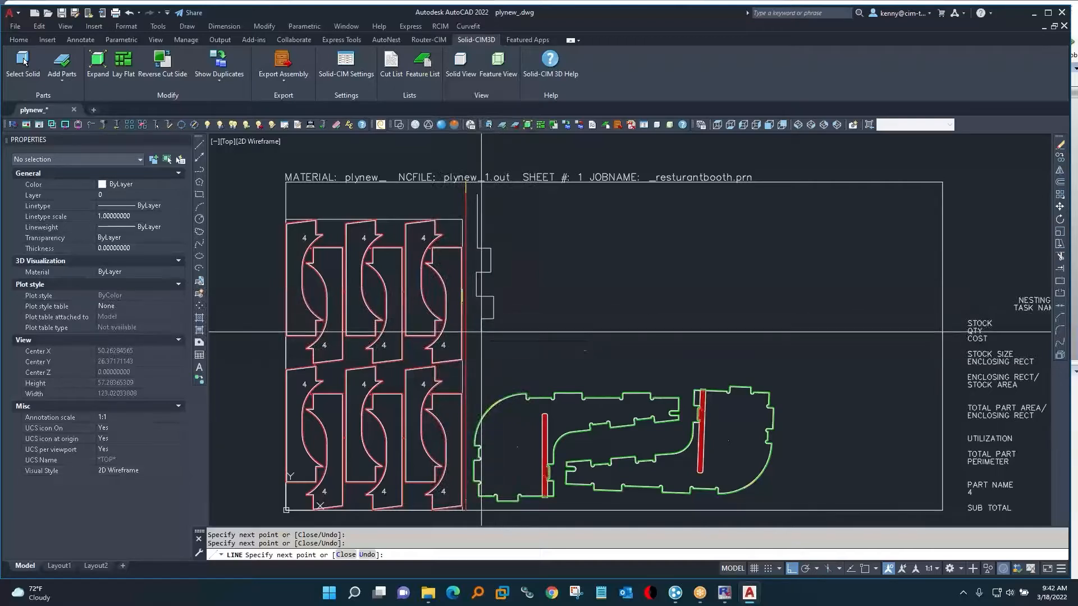
Complete the notched outline with a straight base and vertical side, closing it with a slanted upper edge about 11.3 units long.
click(481, 332)
click(551, 337)
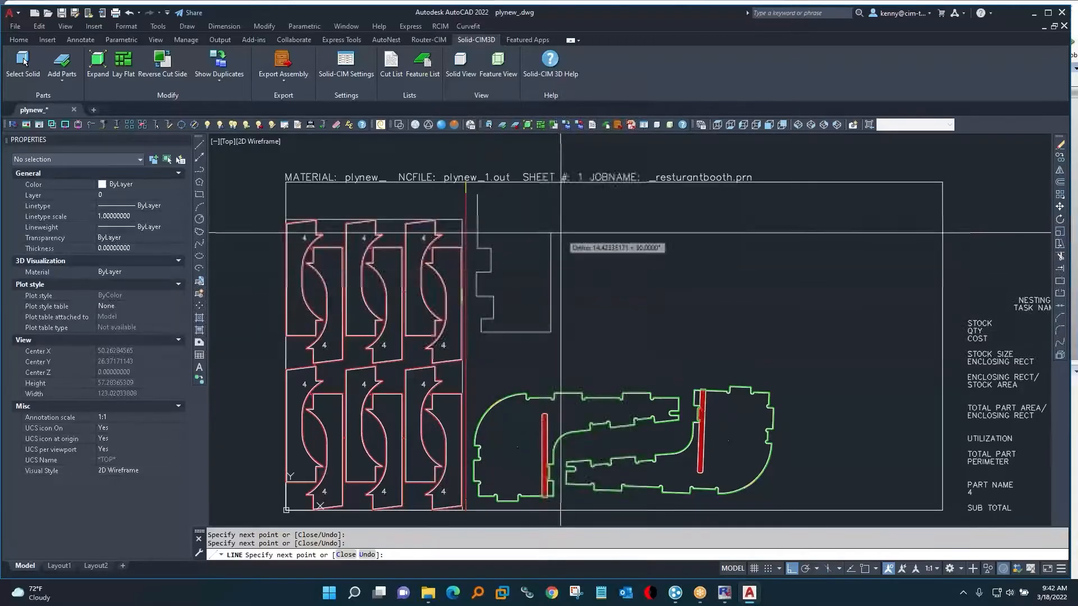
click(550, 219)
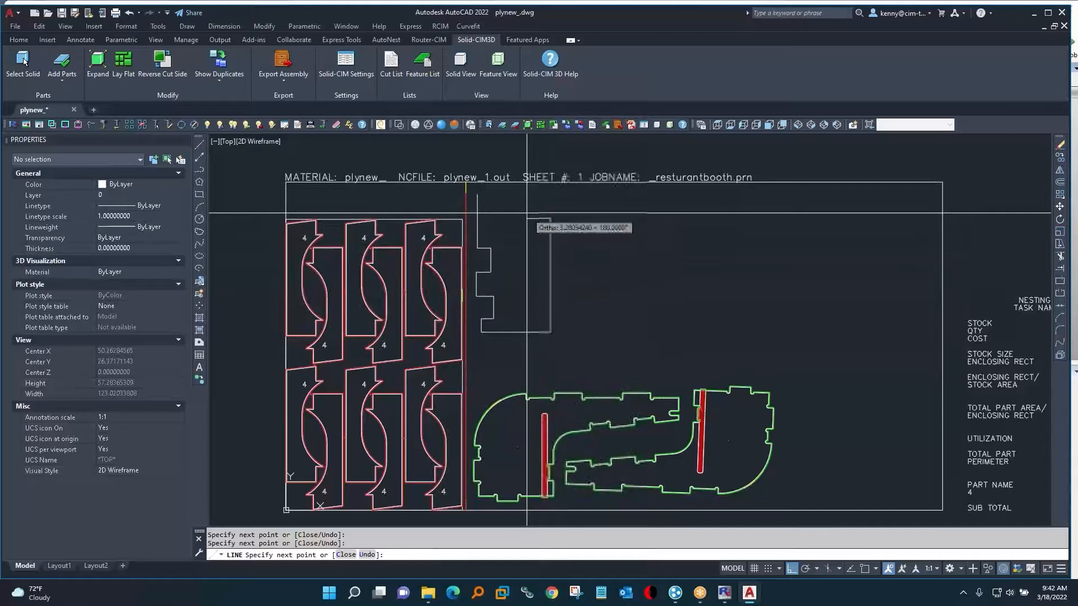
text(c)
key(Return)
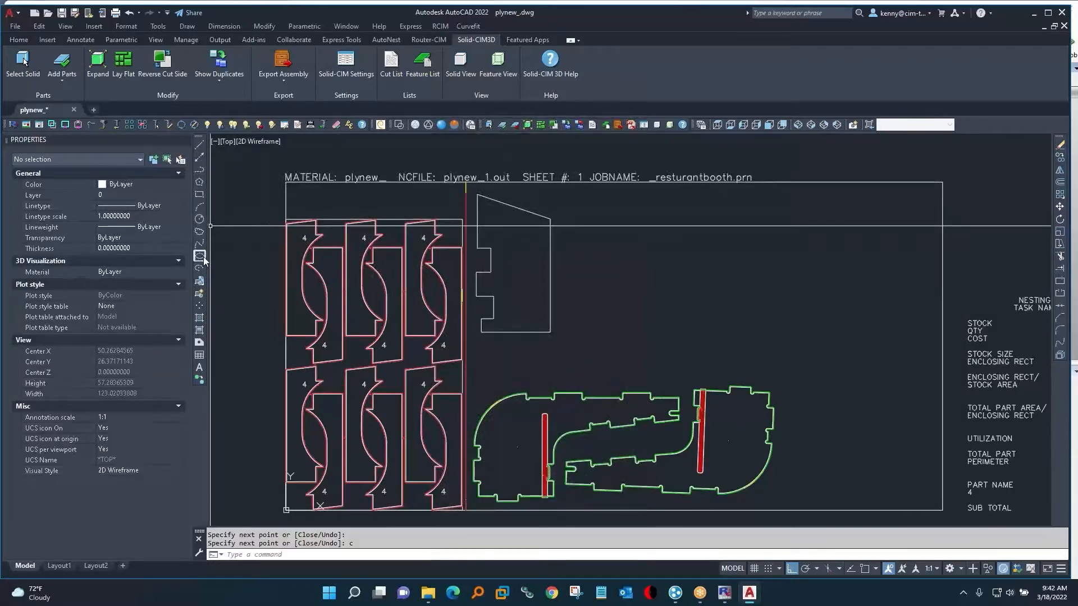
Draw a slightly tilted ellipse inside the upper part of the notched outline.
click(200, 257)
click(490, 225)
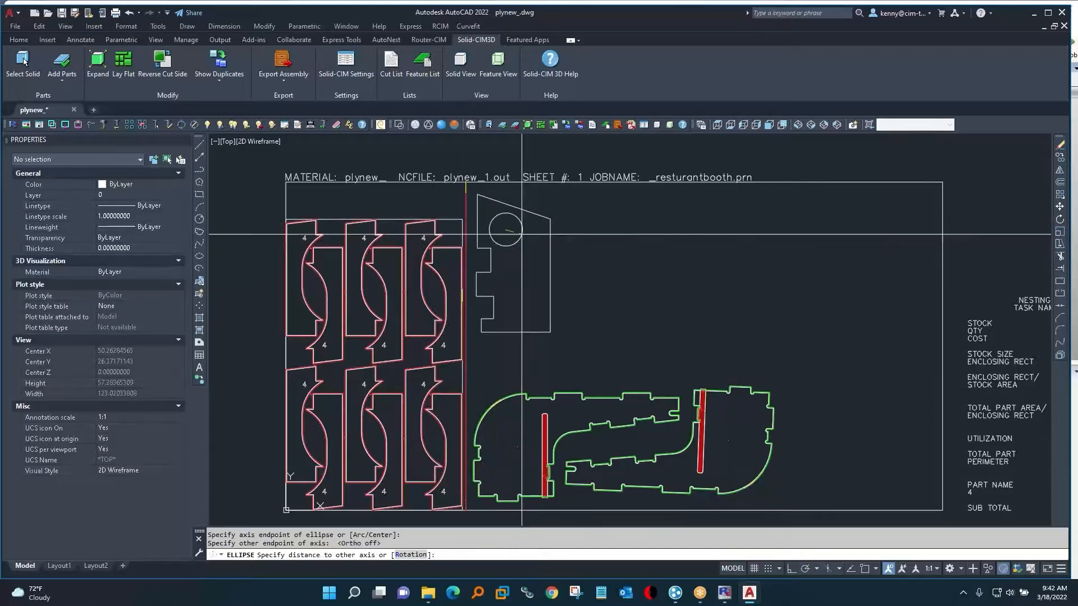
click(511, 219)
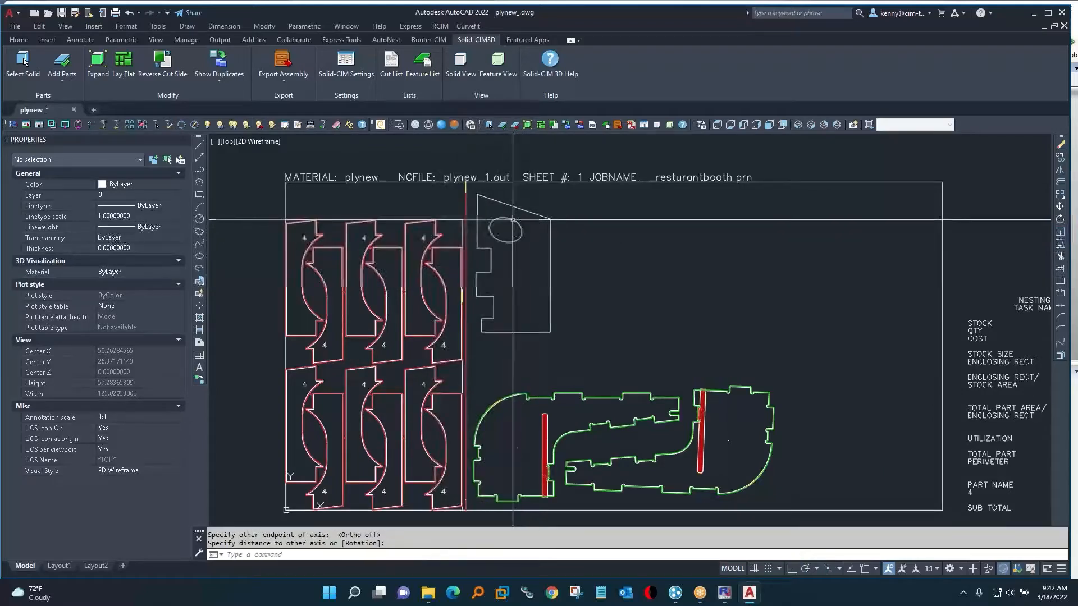
Draw a closed, roughly round spline hole through four points inside the lower part of the notched outline.
click(200, 244)
click(517, 268)
click(503, 286)
click(518, 308)
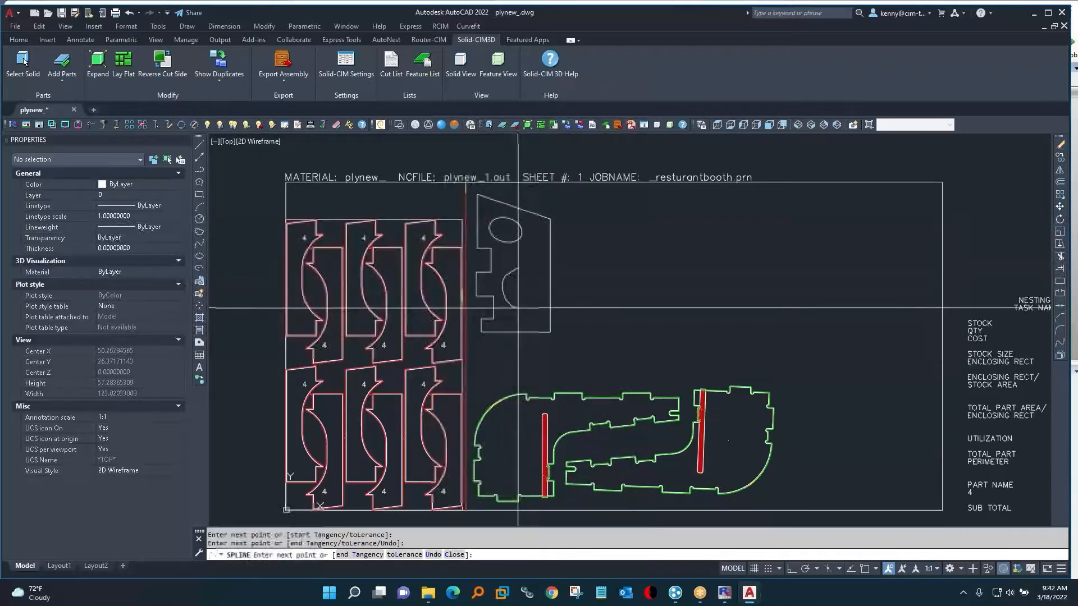
click(539, 290)
text(c)
key(Return)
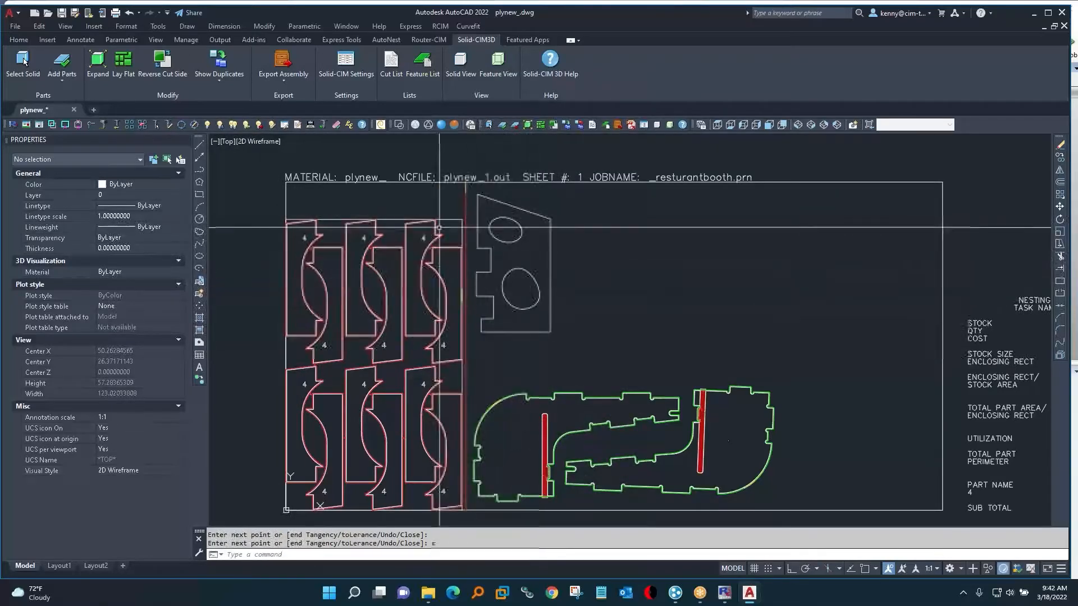
Stretch the slanted line's lower endpoint by @.002,.003 to open a tiny gap at the outline's corner.
click(545, 212)
click(550, 218)
key(F8)
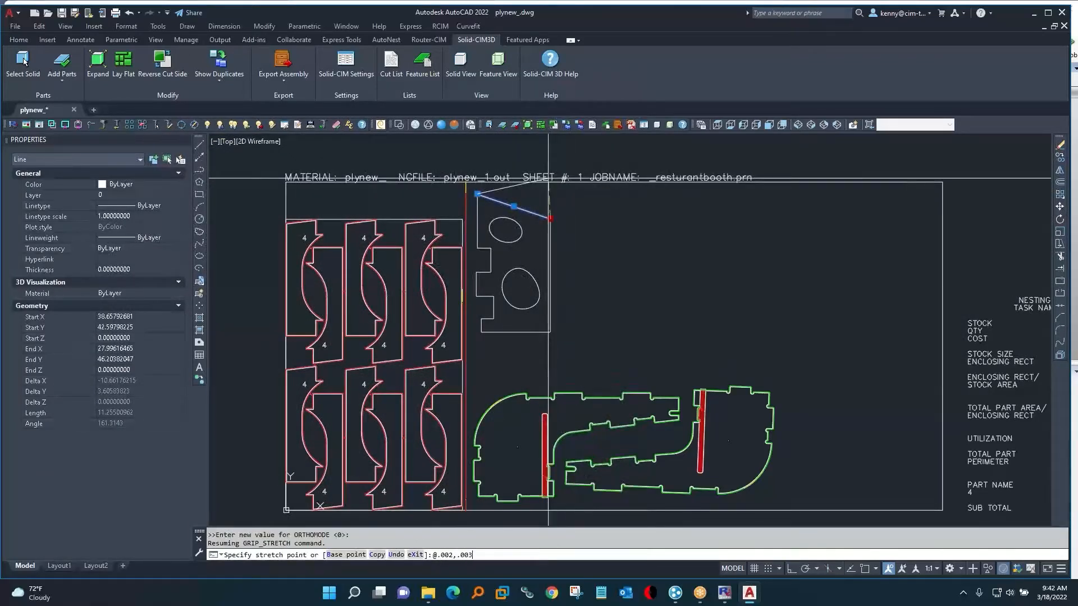
key(Escape)
key(Escape)
scroll(549, 218, up, 15)
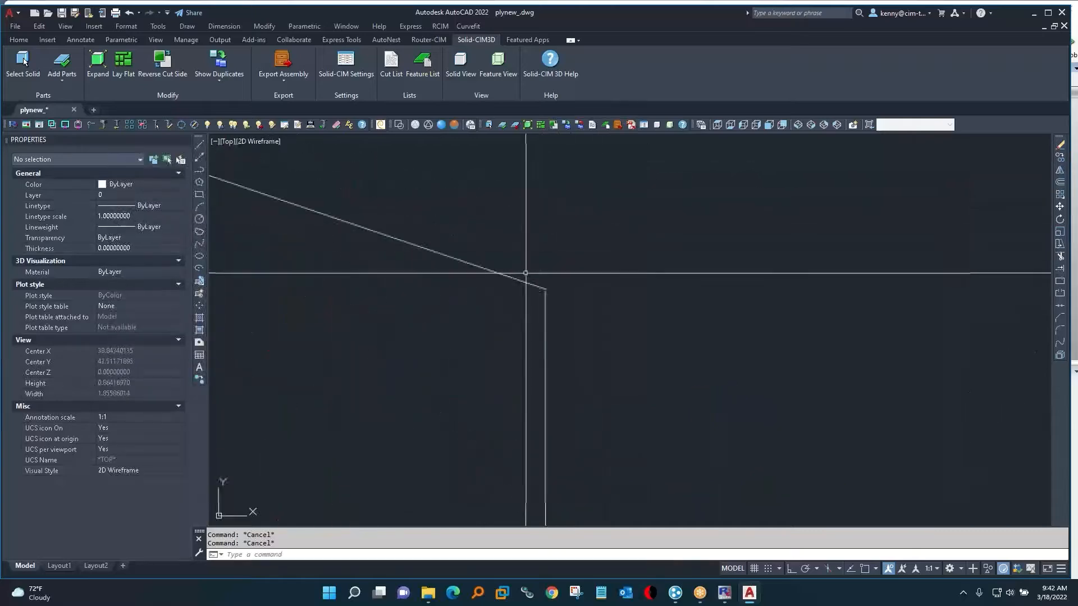
scroll(561, 281, up, 6)
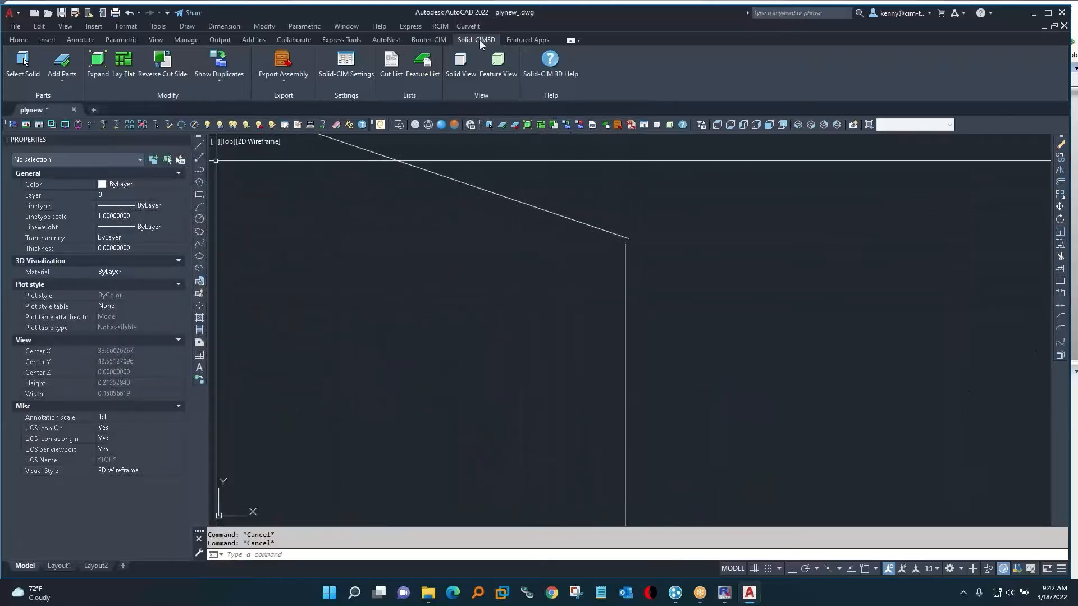
Load Router-CIM with the current RS274D knowledge and bring the newly drawn part into view.
click(418, 40)
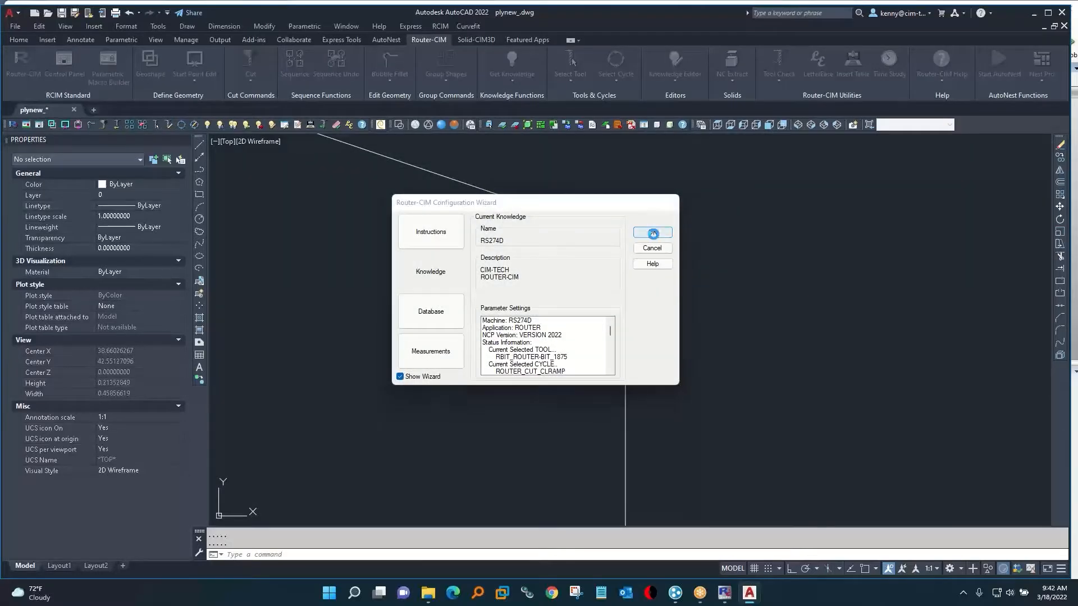
click(652, 233)
scroll(461, 285, down, 20)
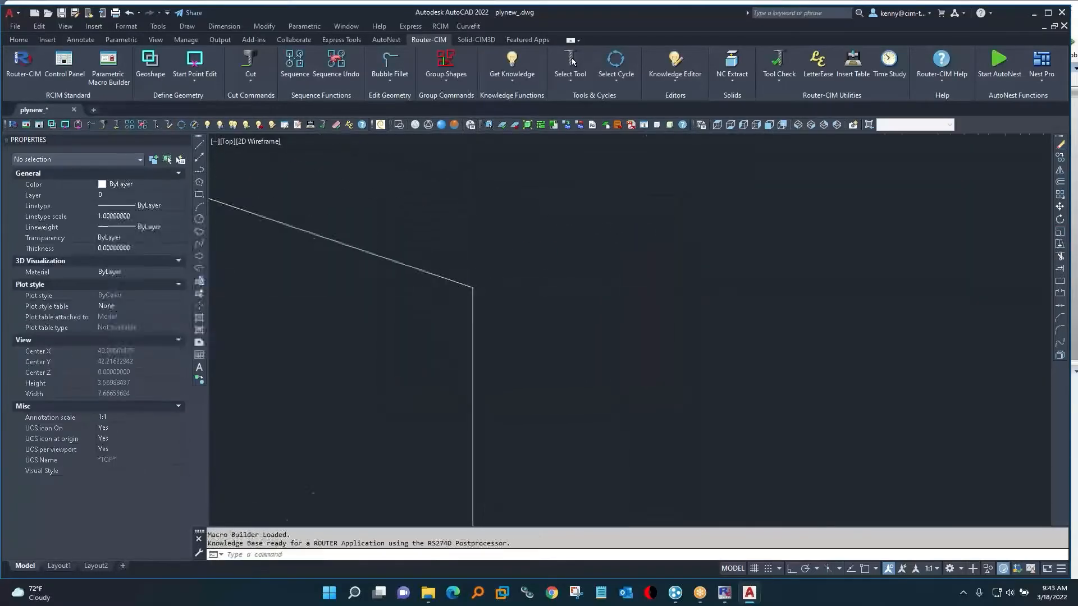
middle_drag(424, 320, 496, 293)
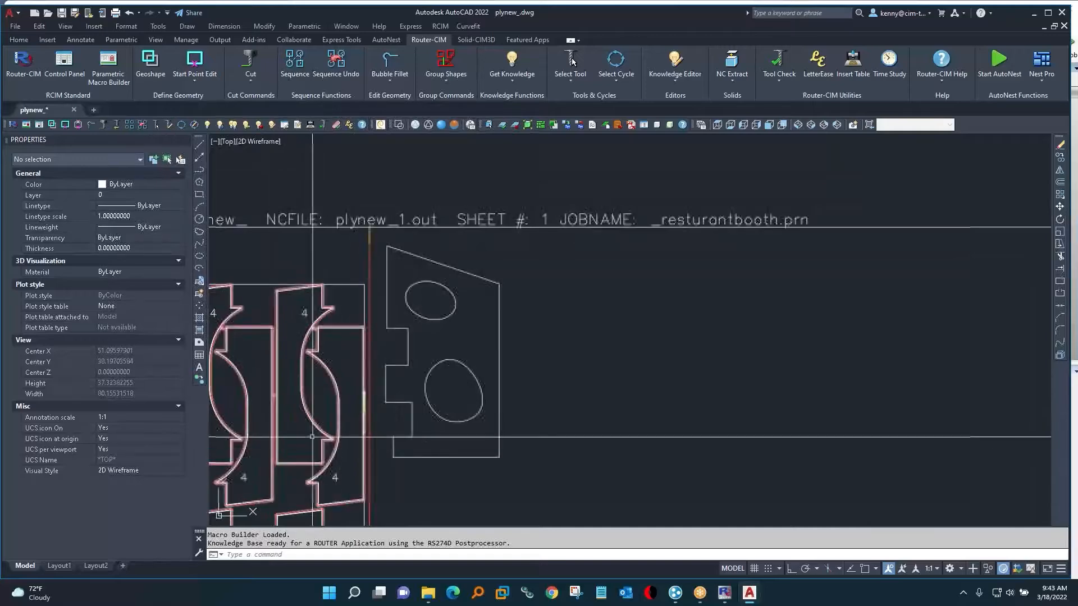
Convert the new outline and its two holes to geoshapes, and place the outline's start point along its long vertical edge.
click(65, 69)
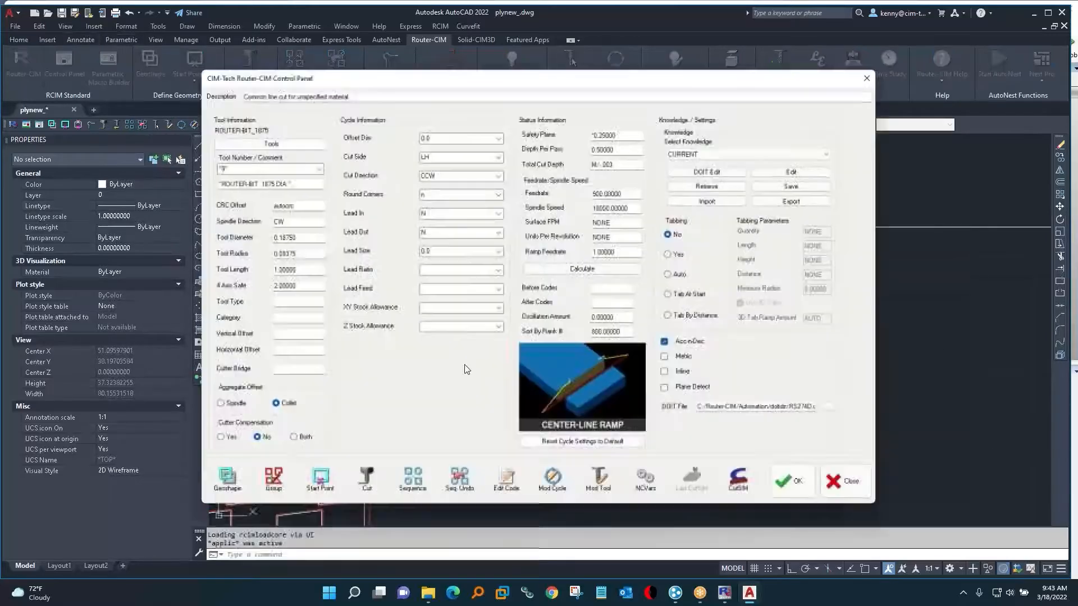
click(225, 480)
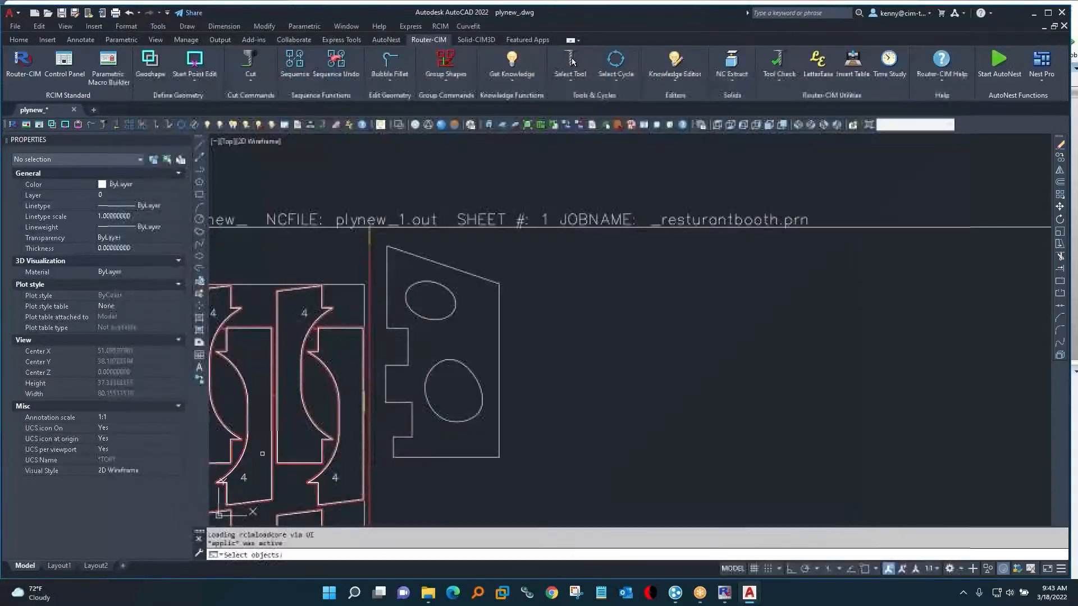
click(373, 233)
click(534, 476)
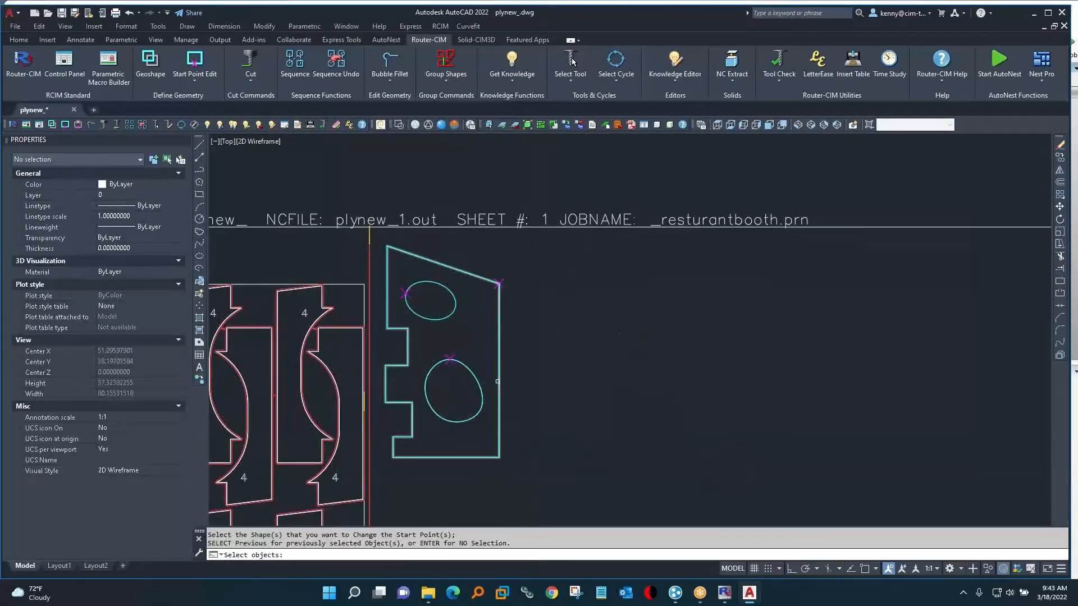
click(499, 375)
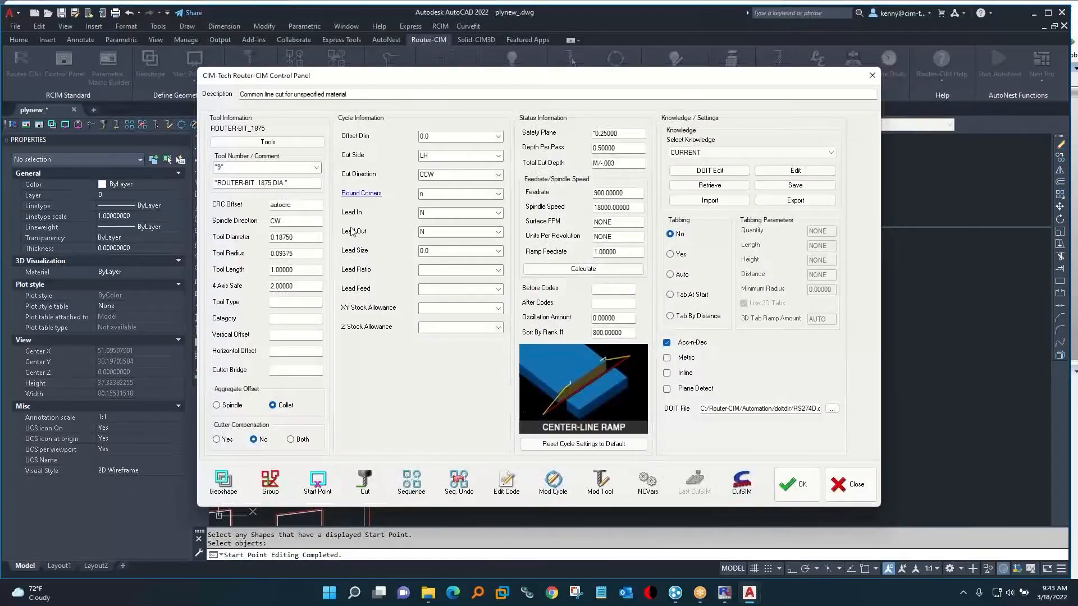
Load the OUTSIDE knowledge with Corner Punch set to Y and cut the new part's outer outline.
click(741, 152)
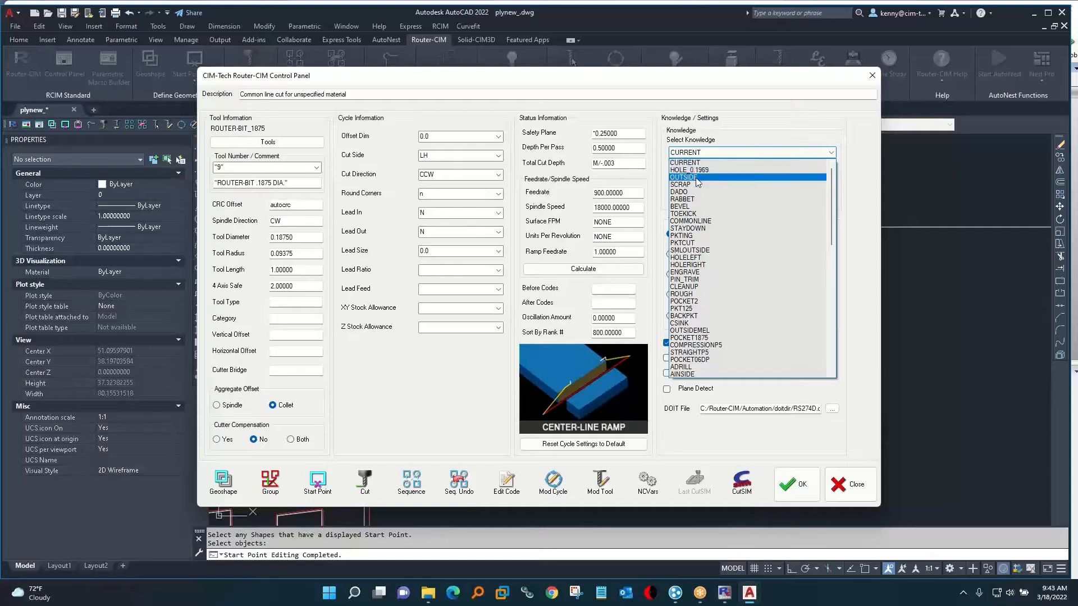
click(696, 178)
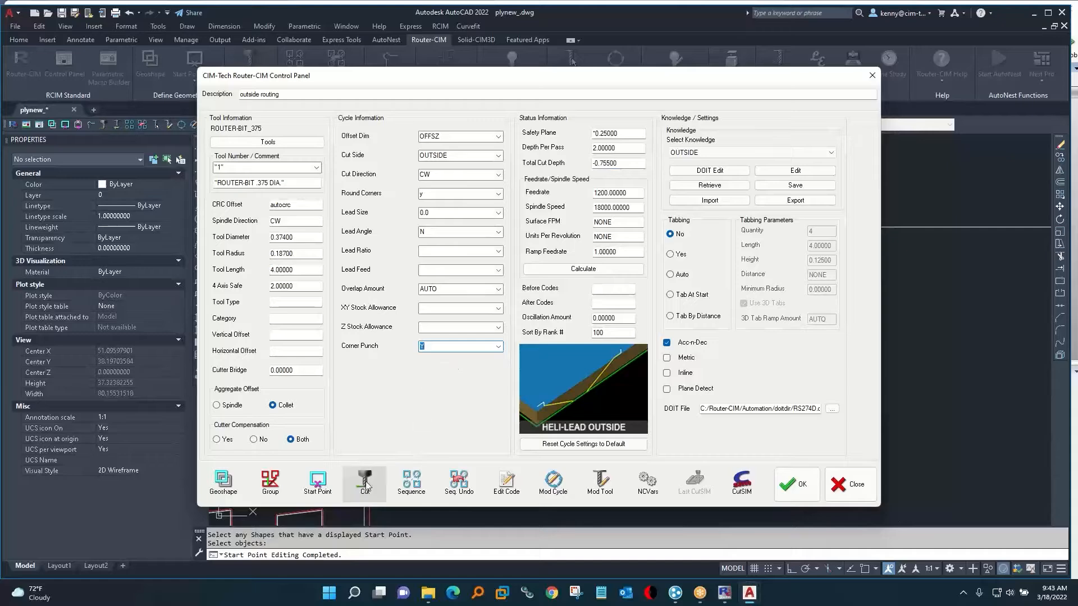
click(366, 483)
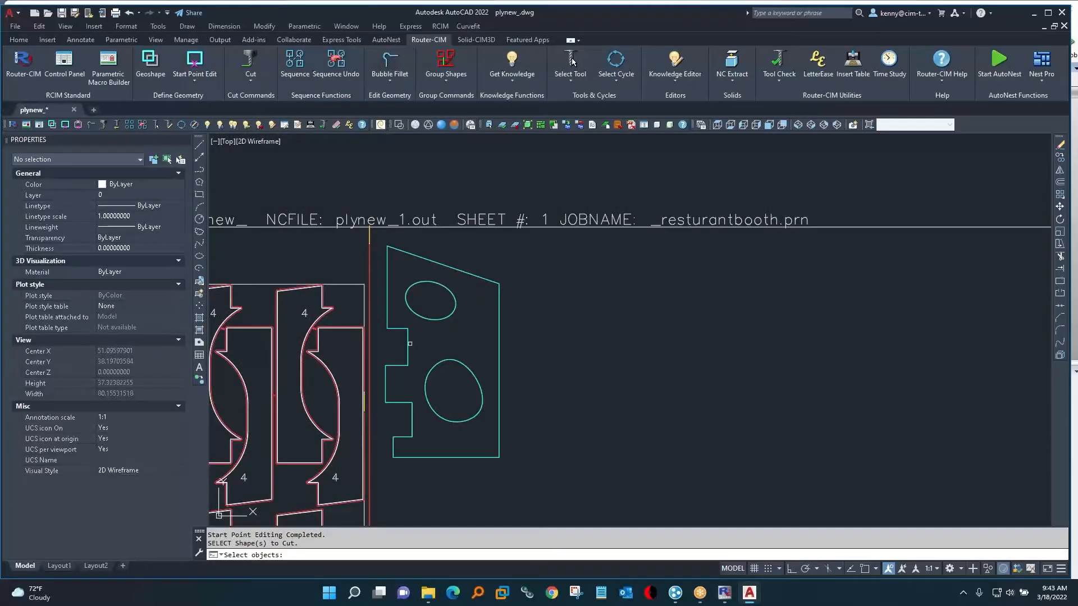
right_click(400, 327)
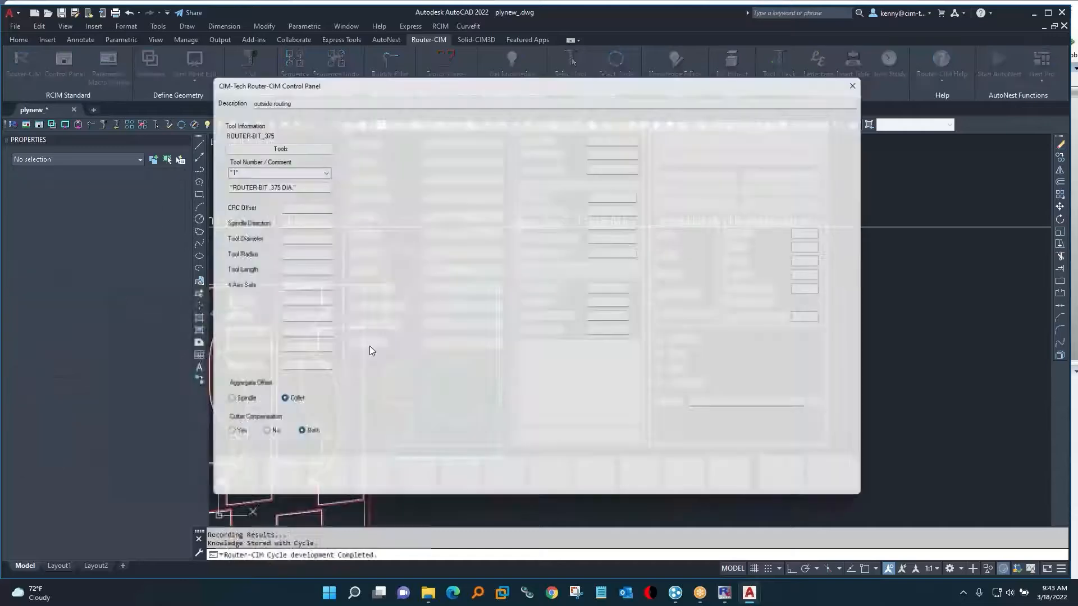
key(Escape)
Examine the outline toolpath's corner punches at the notches and its lead-in and lead-out moves in 3D.
scroll(417, 339, up, 4)
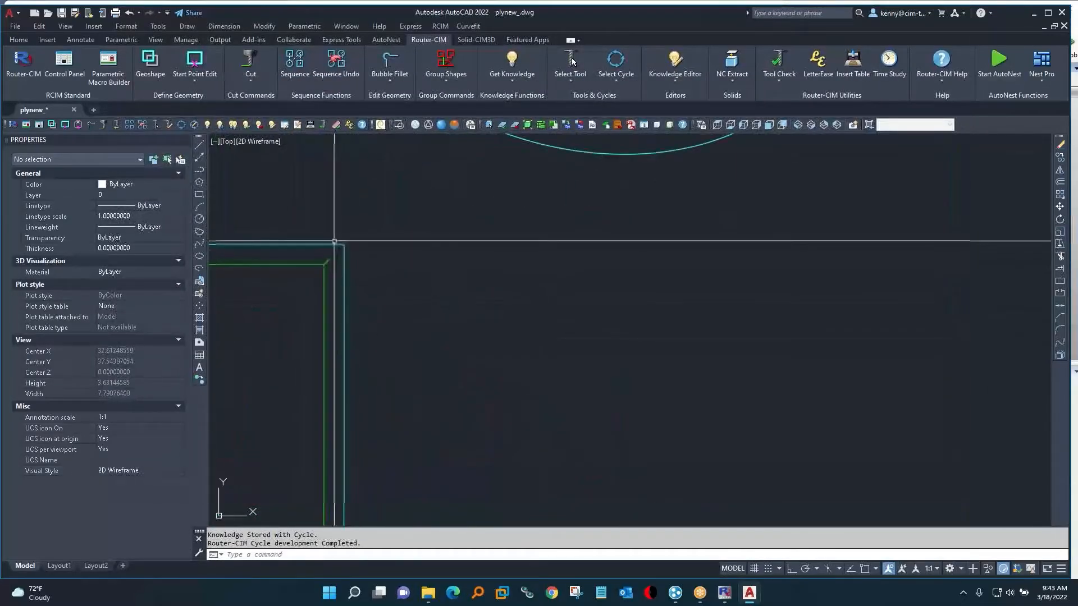
scroll(489, 387, down, 6)
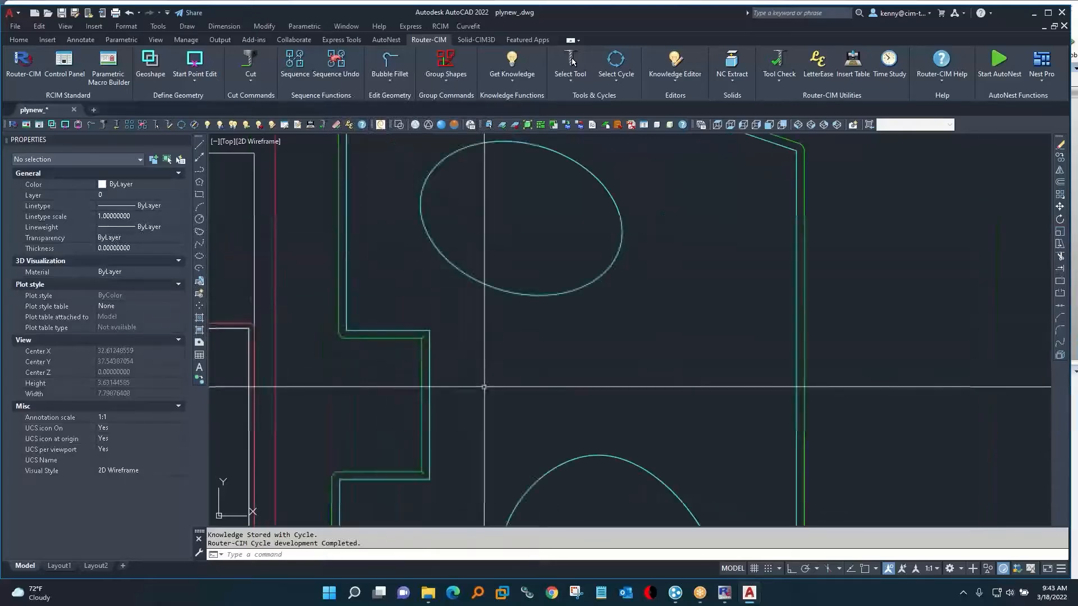
shift+middle_drag(486, 406, 550, 355)
scroll(673, 379, up, 6)
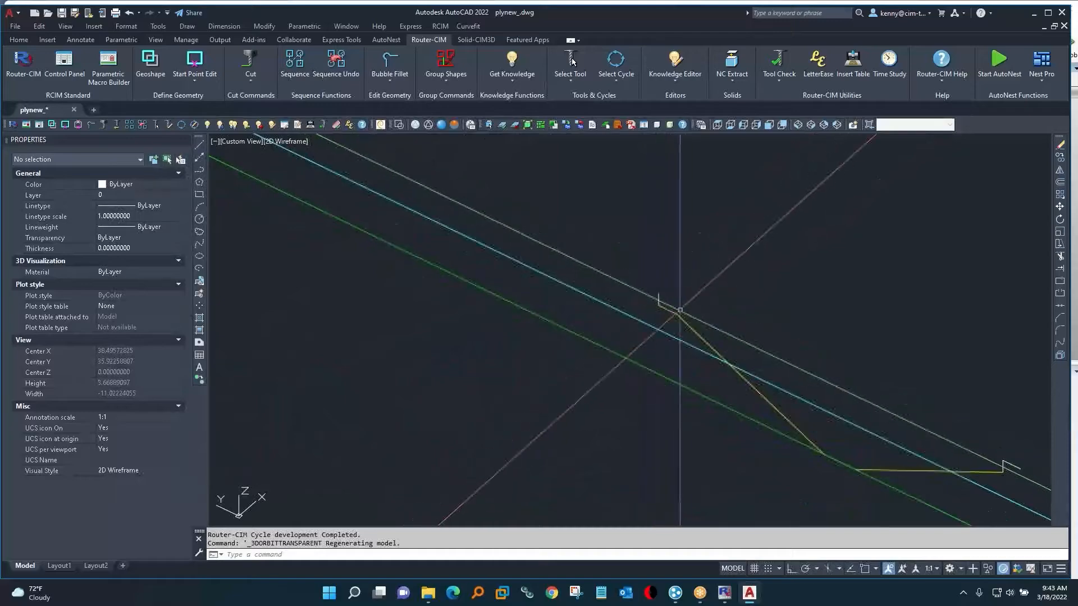
scroll(684, 312, down, 8)
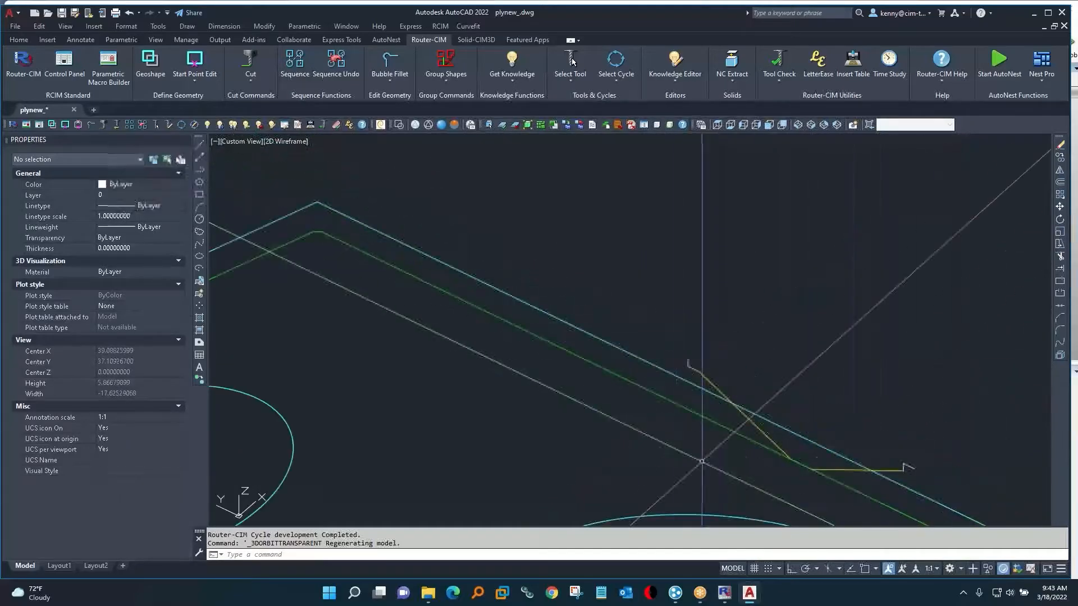
middle_drag(582, 430, 558, 303)
Switch to the HELI-LEAD INSIDE cycle with Depth Per Pass .74 and cut the small elliptical hole.
text(as)
key(Return)
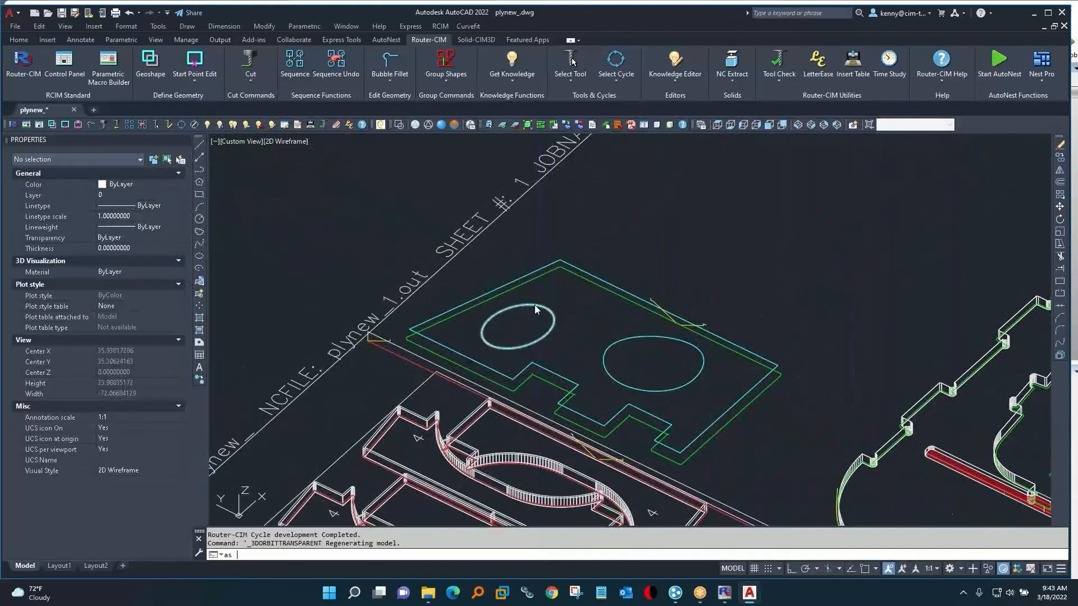
click(594, 356)
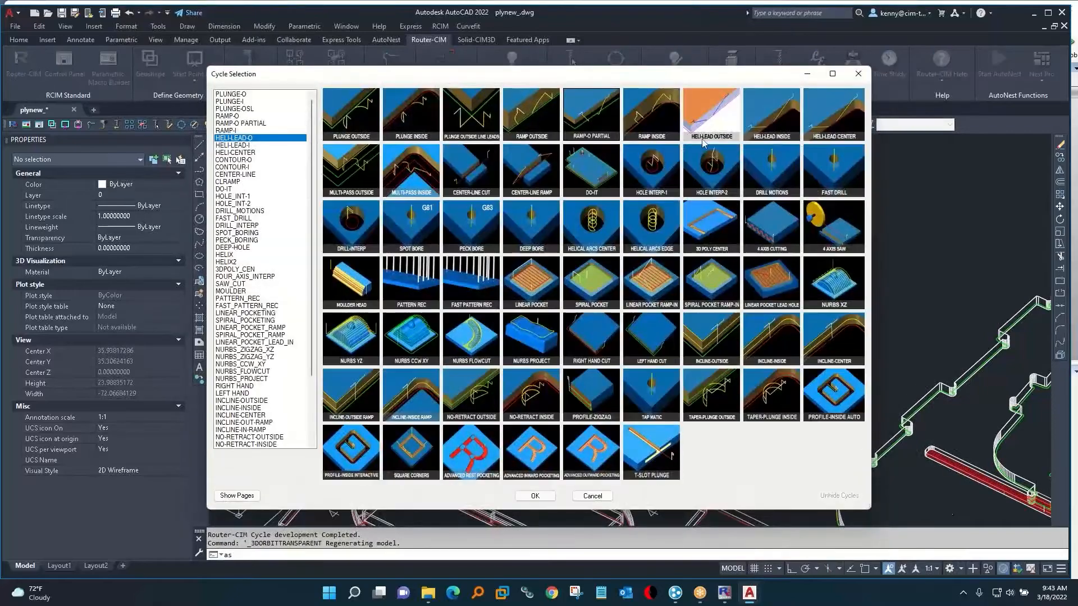
double_click(785, 121)
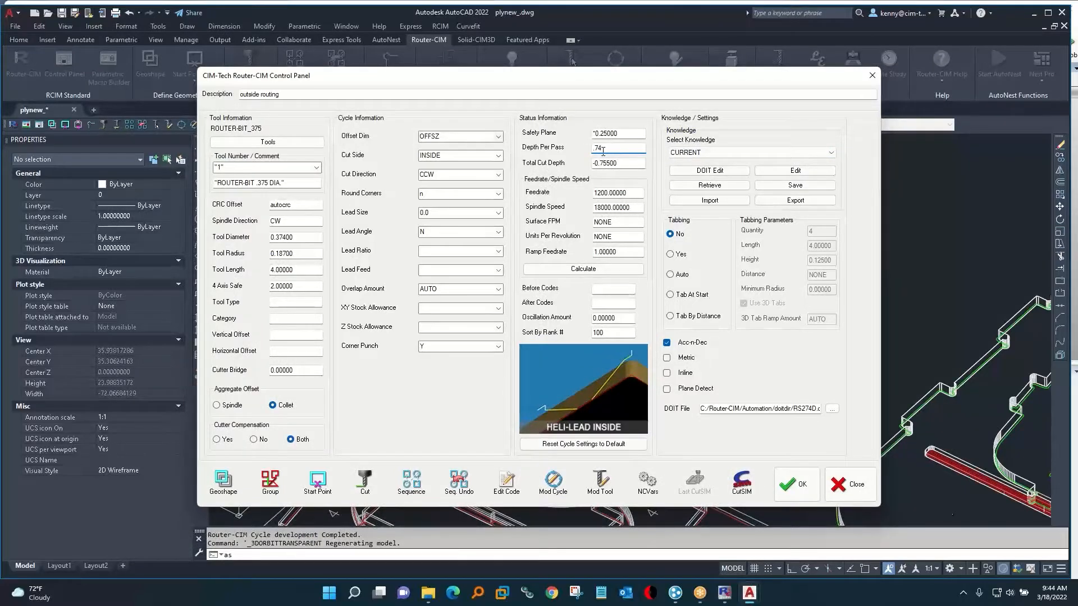
click(361, 499)
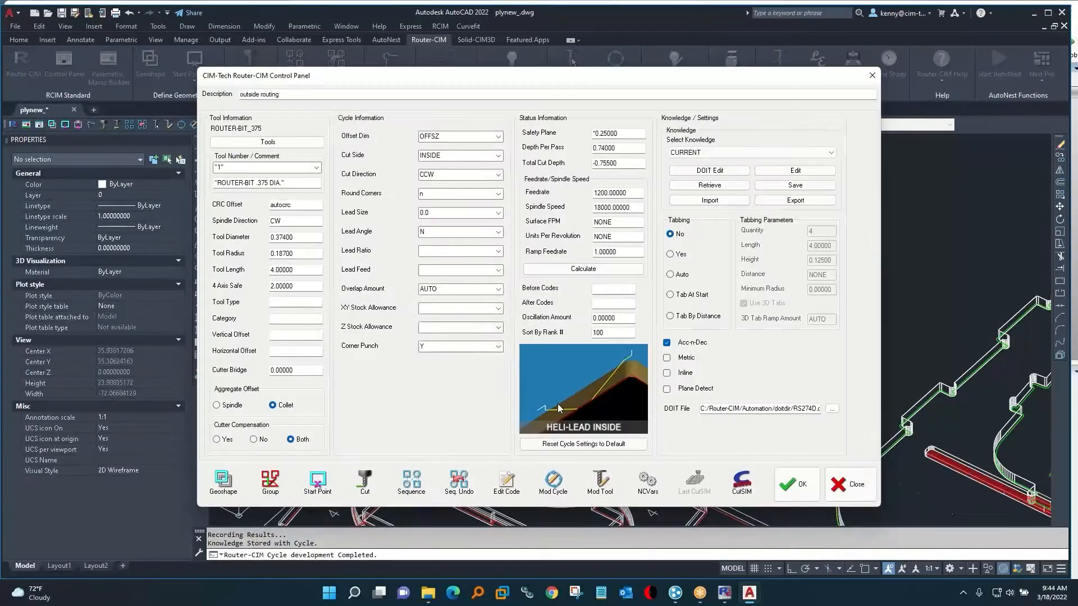
click(841, 482)
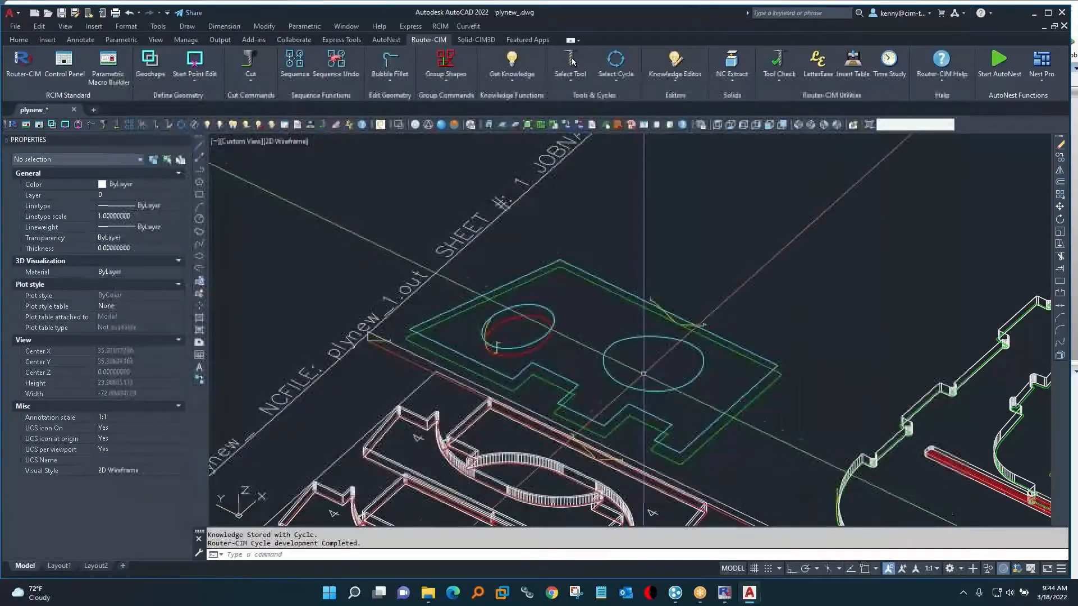
Set the large elliptical hole's polyline to Closed: Yes.
click(621, 338)
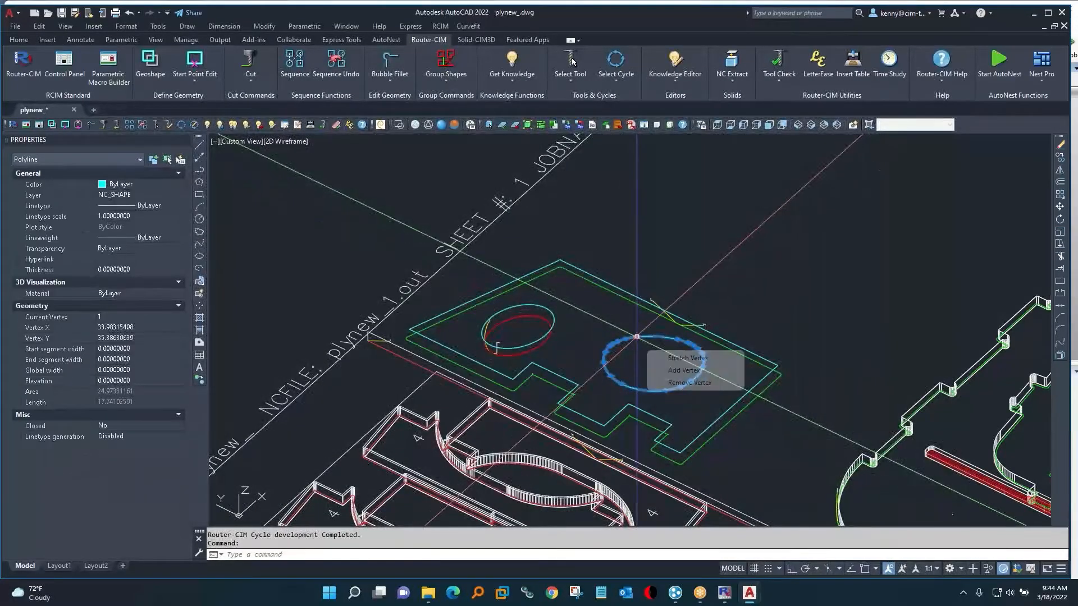
click(634, 335)
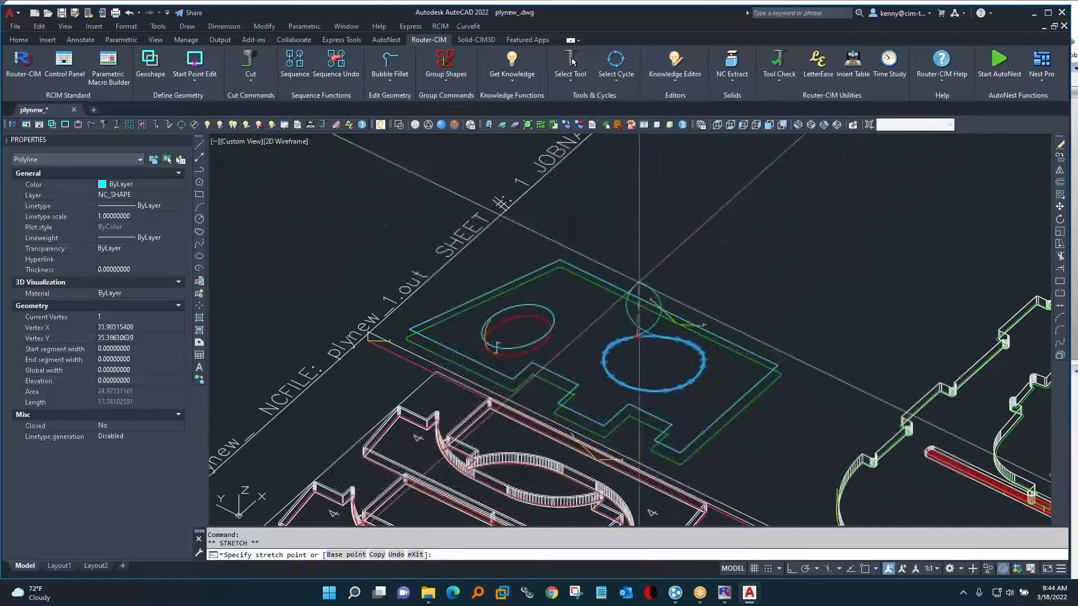
key(Escape)
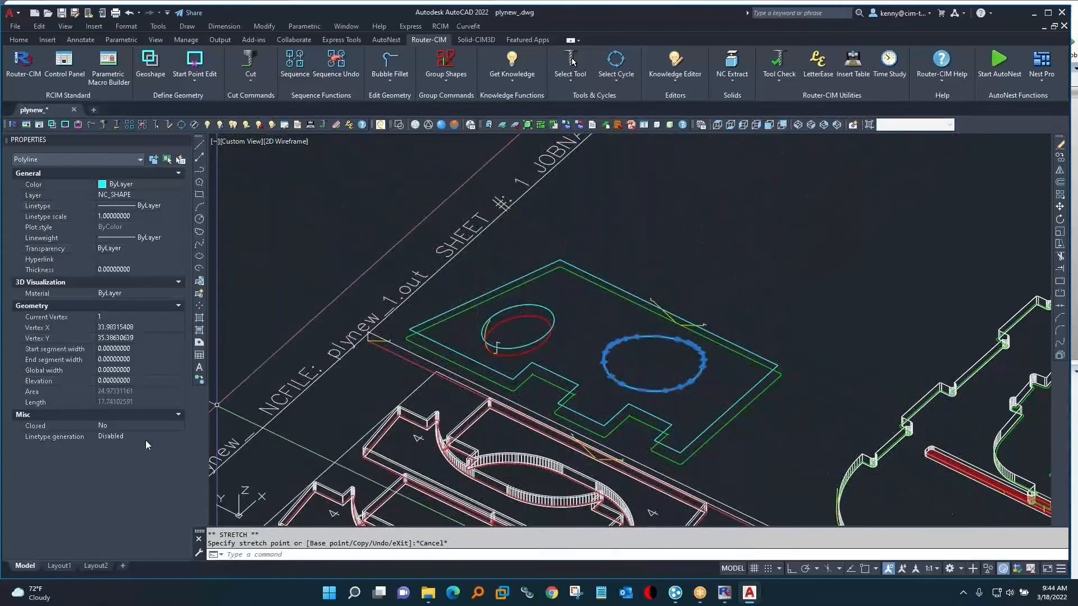
key(Escape)
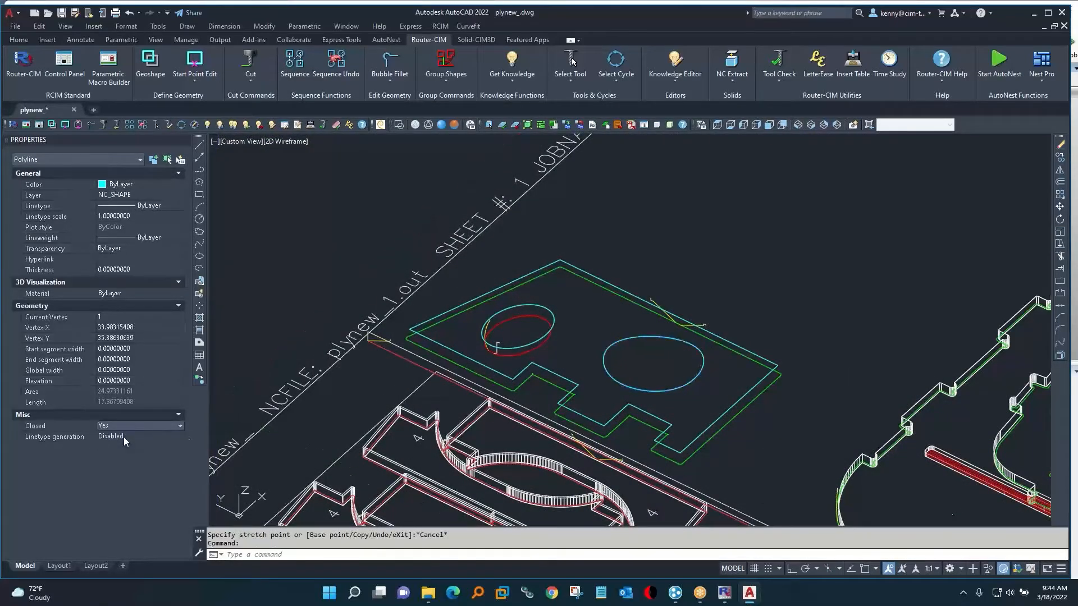
Examine the helical lead-in, overlap and lead-out moves of the small elliptical hole's toolpath up close.
scroll(430, 332, up, 8)
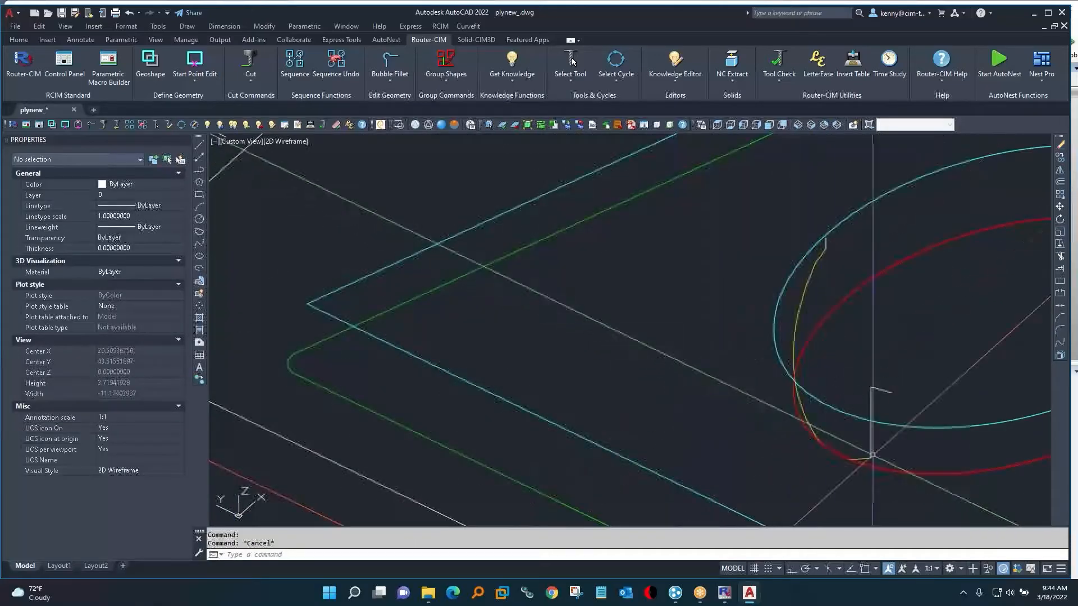
scroll(879, 461, up, 6)
scroll(601, 373, down, 6)
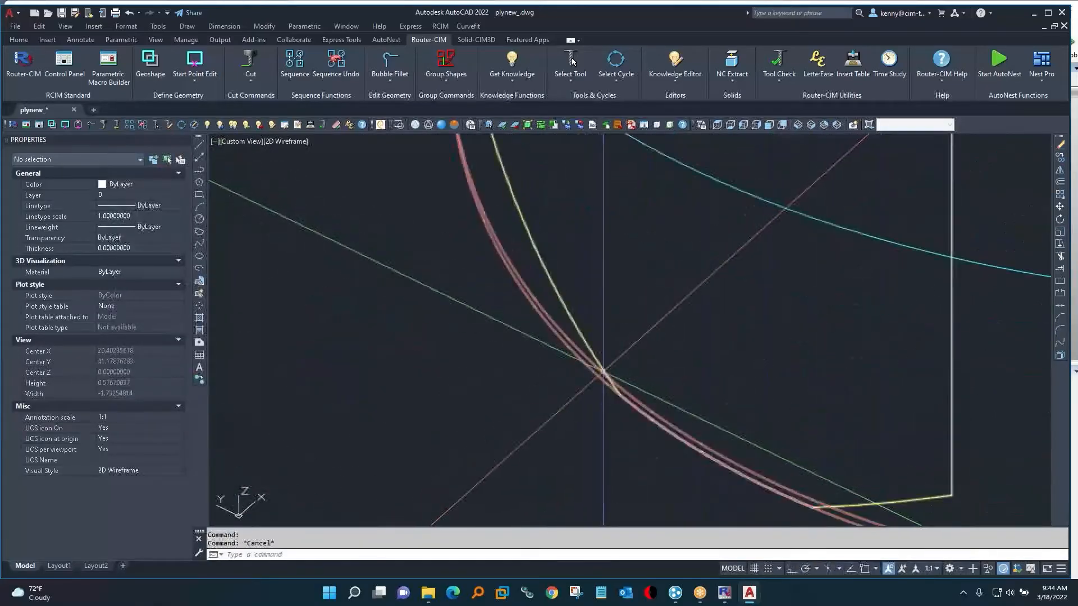
mouse_move(602, 373)
shift+middle_down()
mouse_move(636, 447)
mouse_move(669, 378)
mouse_move(689, 452)
mouse_move(664, 416)
mouse_move(599, 368)
mouse_move(603, 380)
shift+middle_up()
scroll(603, 381, up, 8)
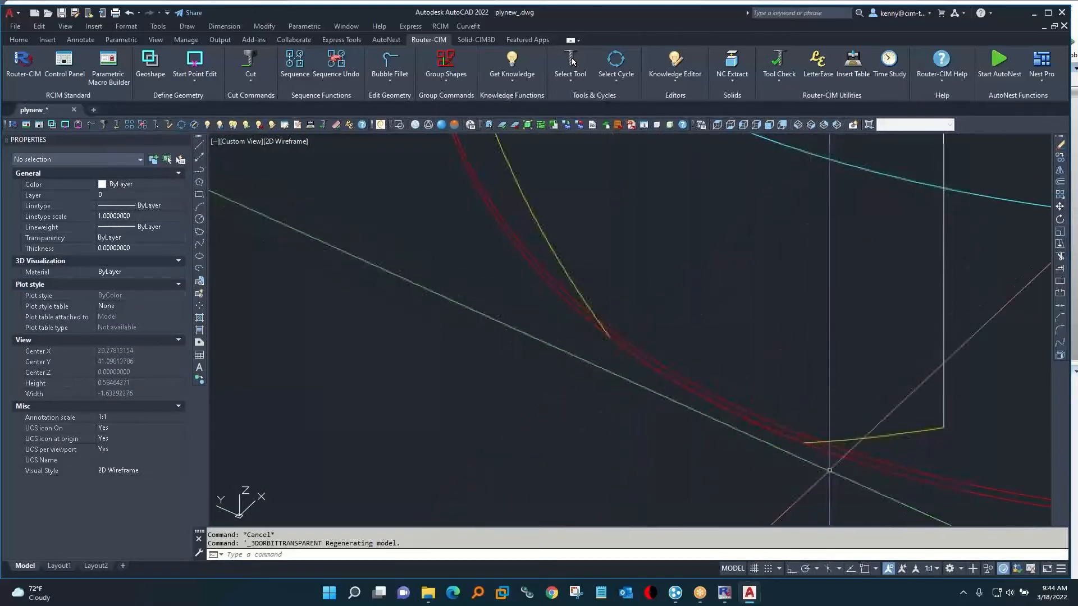
scroll(878, 396, down, 6)
scroll(881, 404, down, 4)
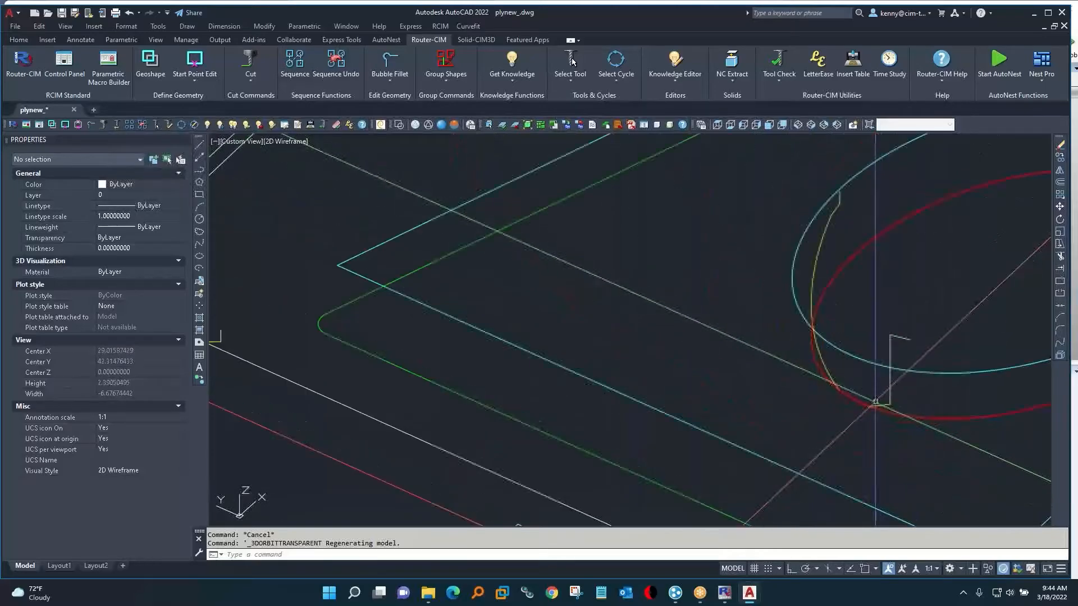
Cut the large elliptical hole with the HELI-LEAD INSIDE cycle at Depth Per Pass 1, and compare its leads with the small hole's.
mouse_move(856, 400)
middle_down()
mouse_move(746, 361)
mouse_move(306, 320)
mouse_move(140, 285)
middle_up()
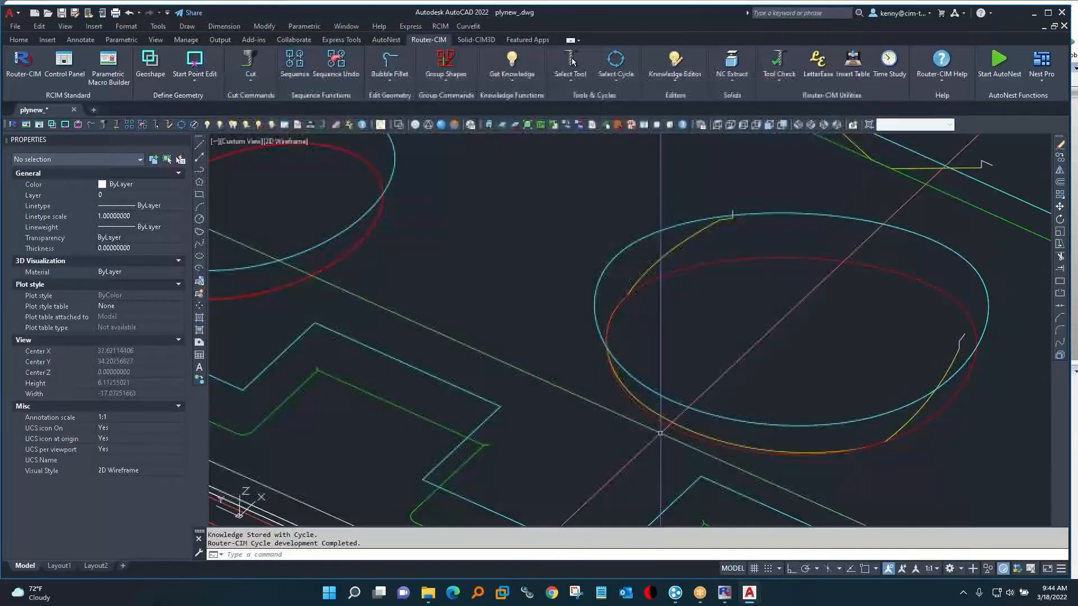
shift+middle_drag(665, 441, 837, 405)
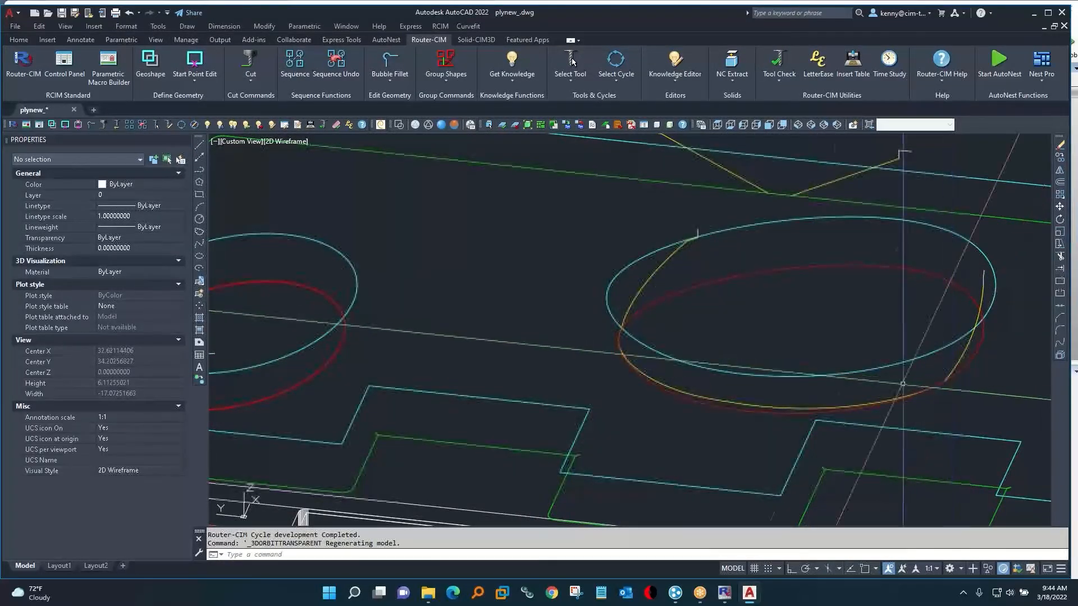
middle_drag(521, 367, 652, 364)
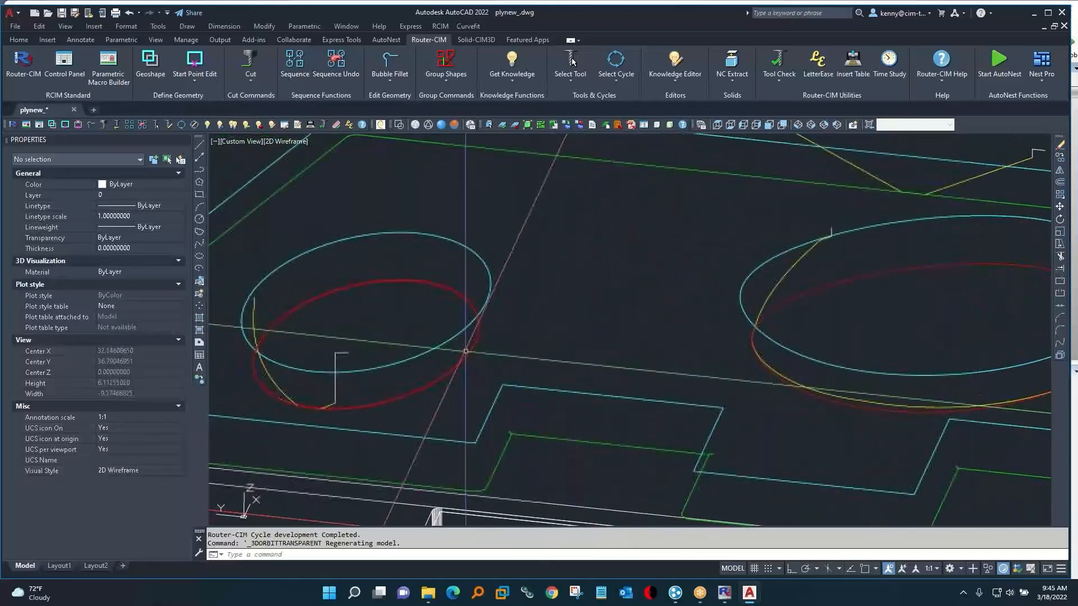
Erase the small elliptical hole's toolpath and recut the hole with the HELI-LEAD INSIDE cycle at Depth Per Pass 1.
text(e)
key(Return)
key(Return)
text(as)
key(Return)
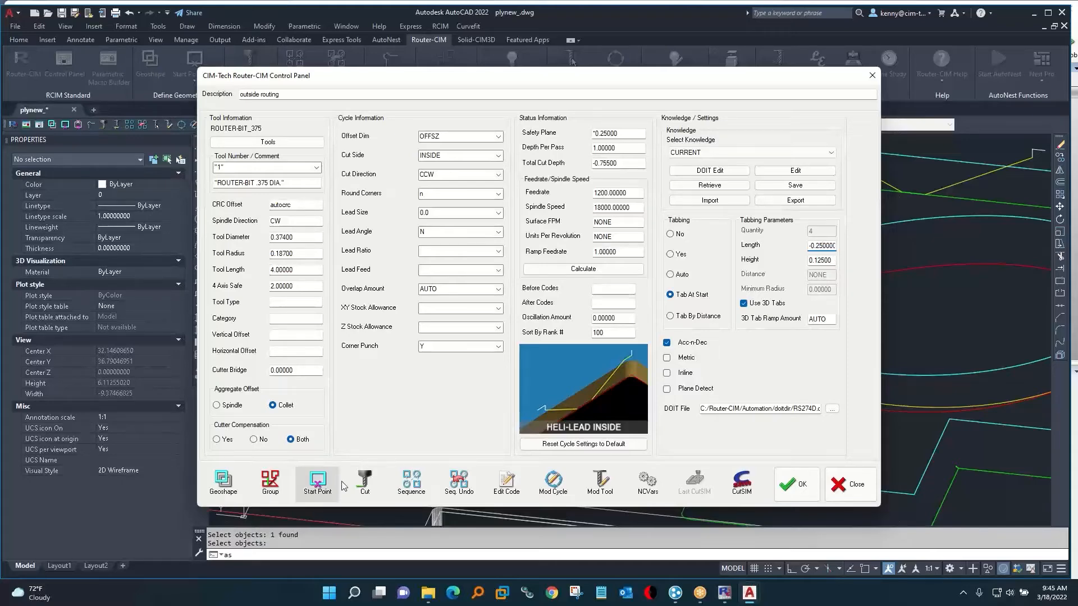
click(364, 481)
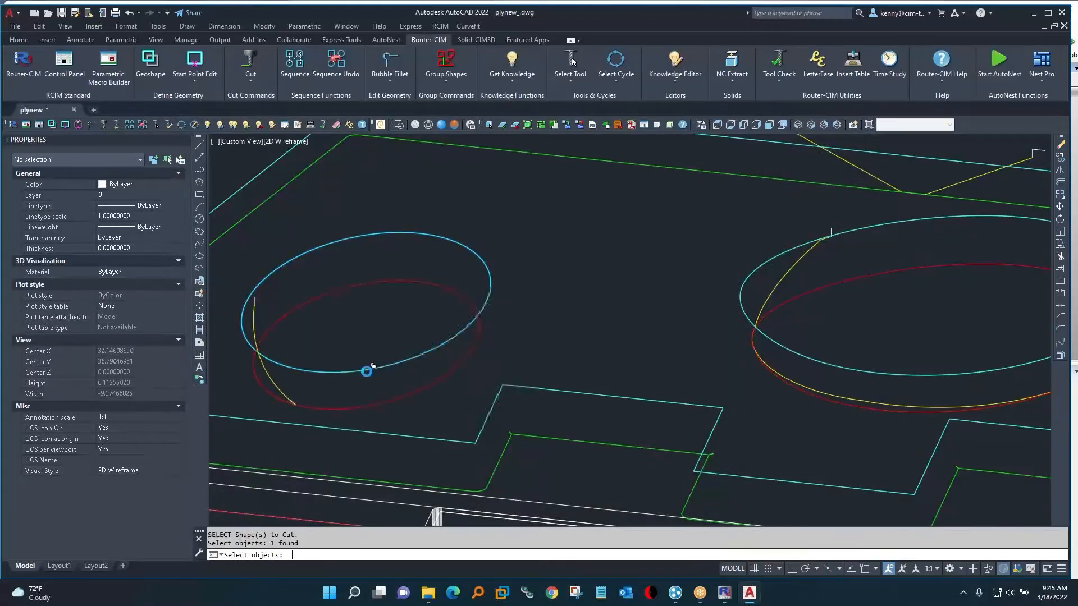
key(Escape)
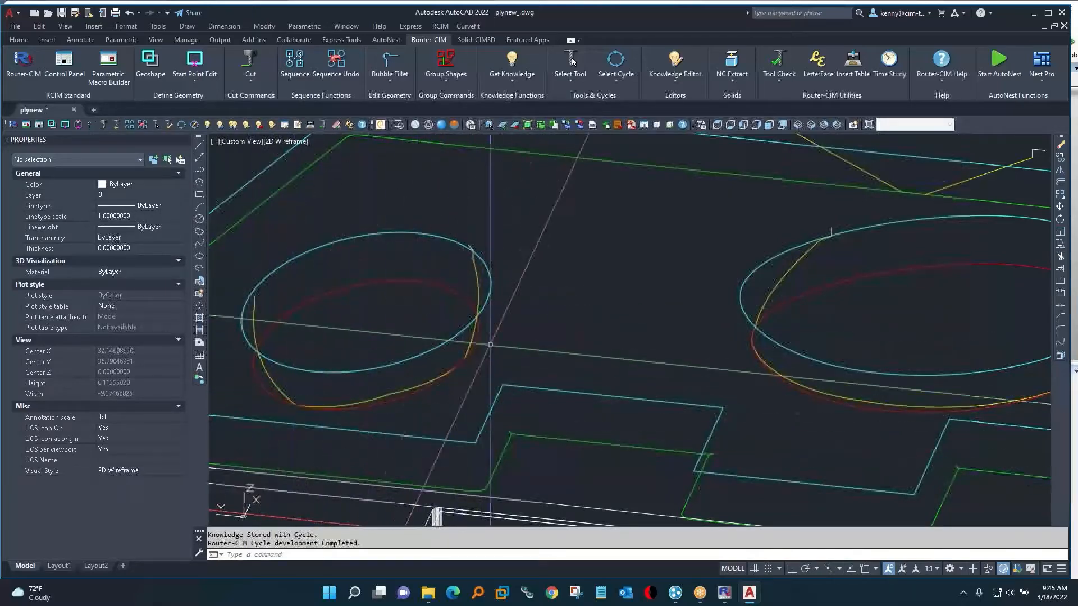
Copy the red vertical slot cut from the curved booth part onto the new part, along its long vertical edge.
click(718, 126)
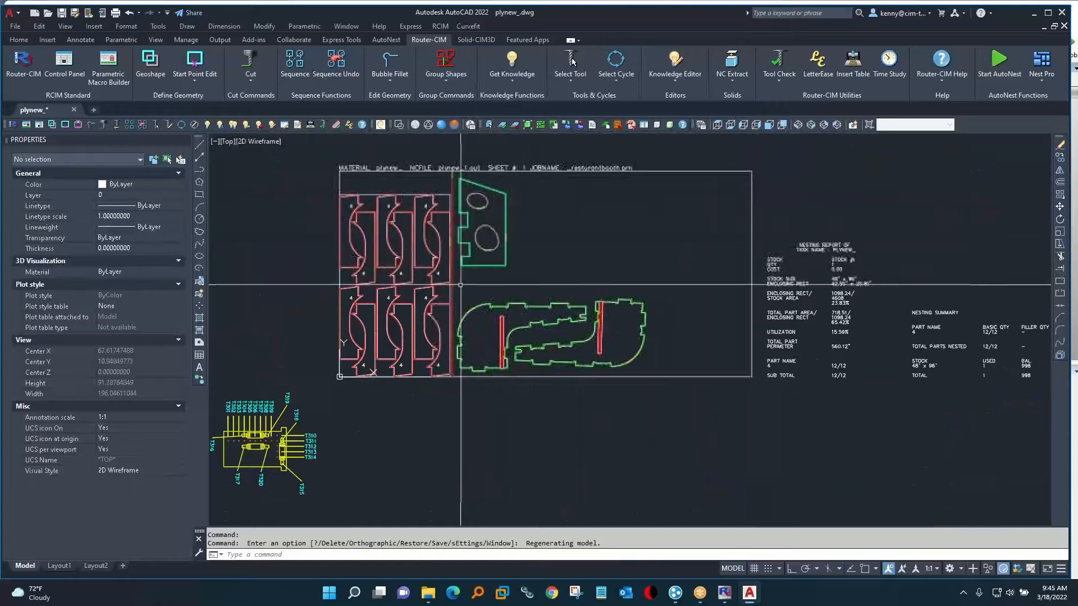
scroll(491, 293, up, 3)
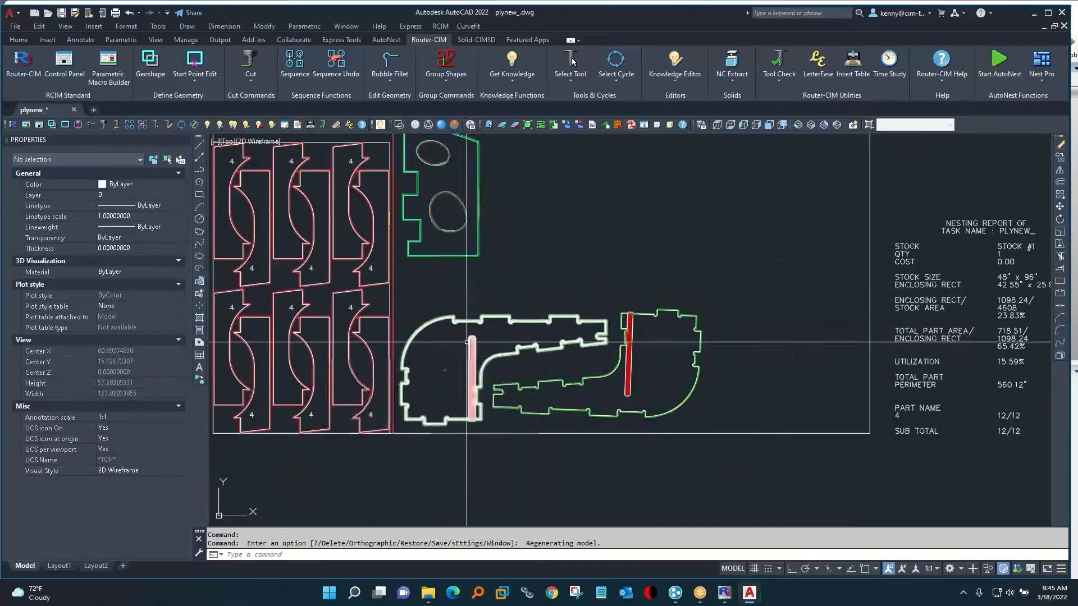
text(x)
key(Return)
click(473, 365)
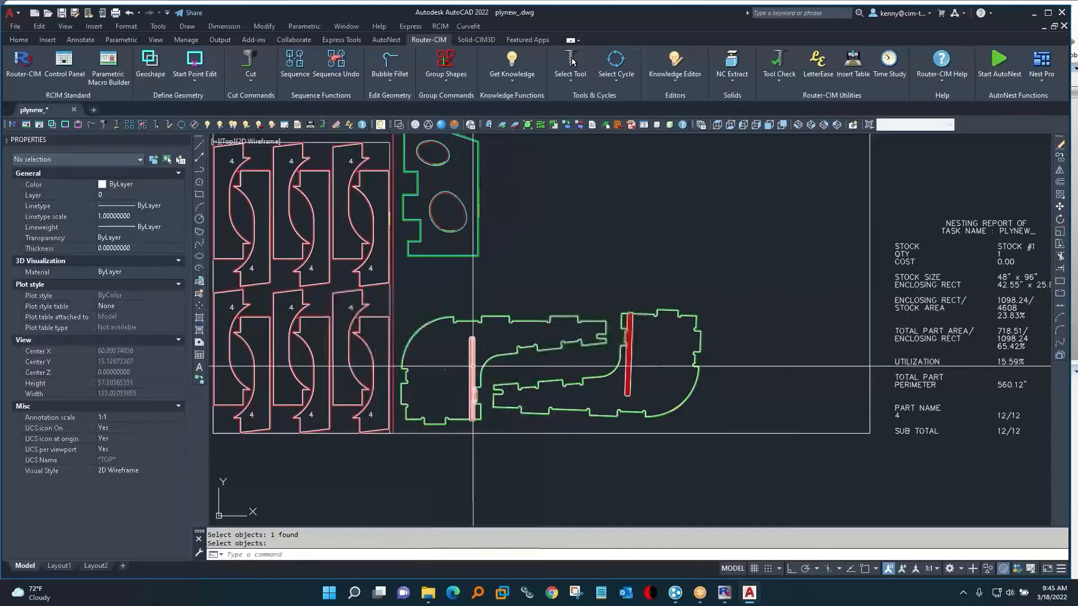
click(477, 335)
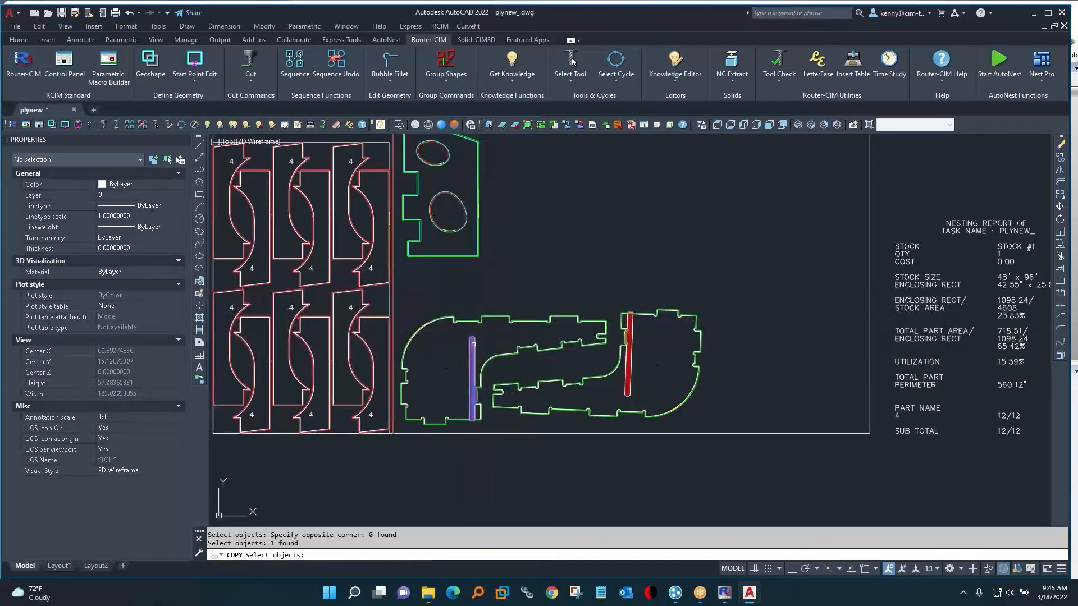
key(Return)
click(491, 353)
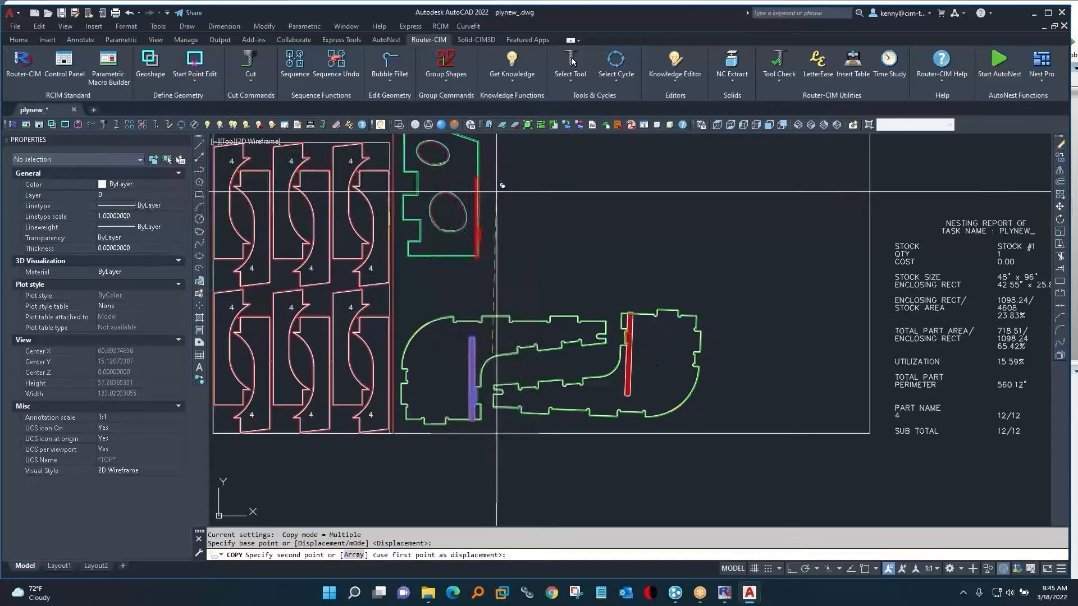
click(500, 185)
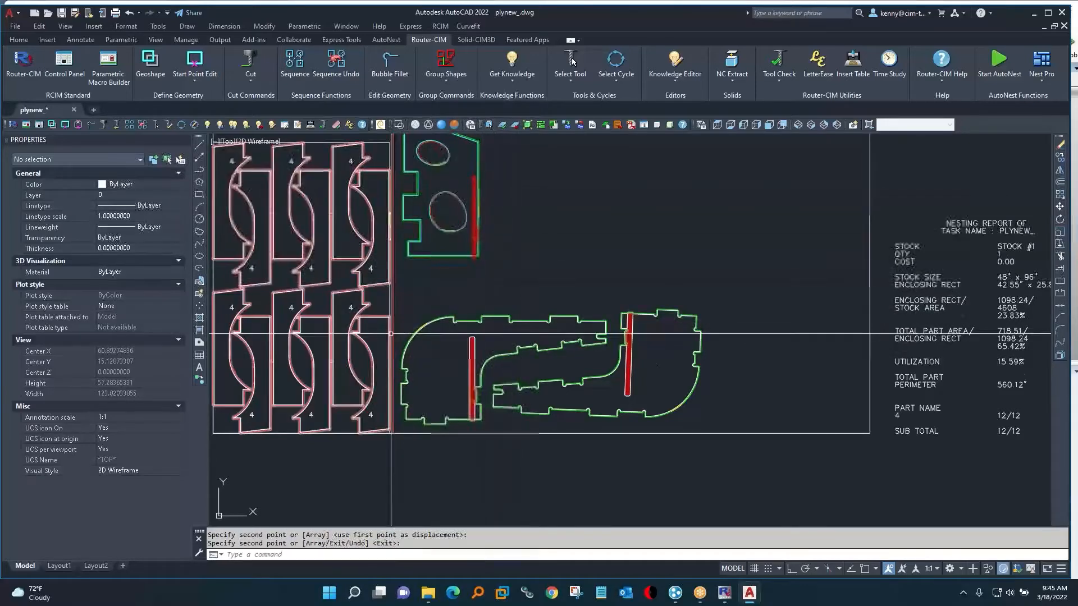
Copy the complete new part with its holes, slot and toolpaths to the free sheet area directly beside it.
middle_drag(391, 335, 391, 365)
key(Return)
text(cp)
key(Return)
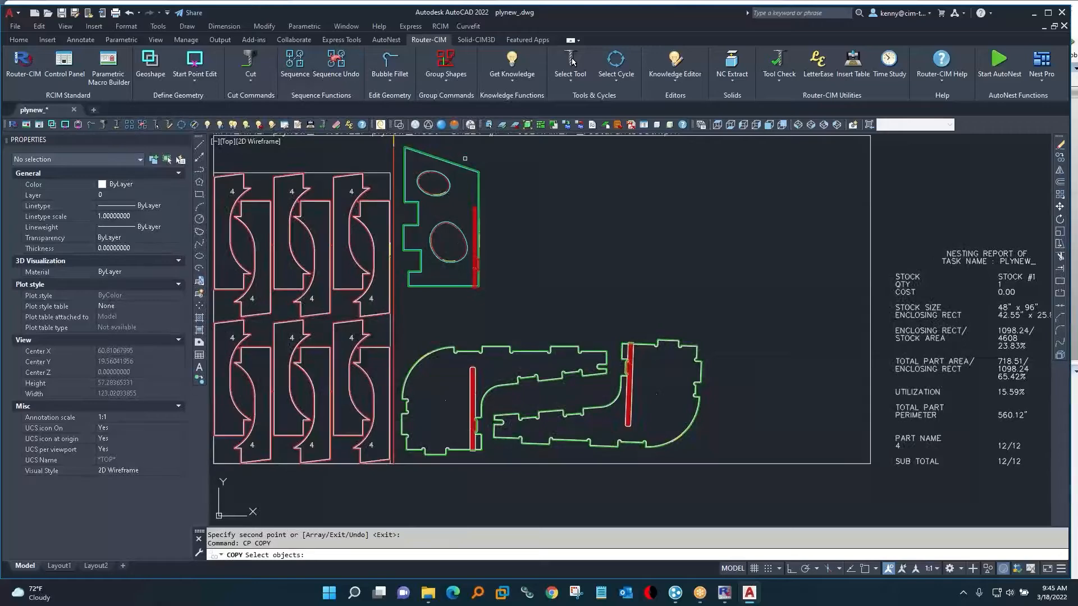
click(399, 146)
click(503, 320)
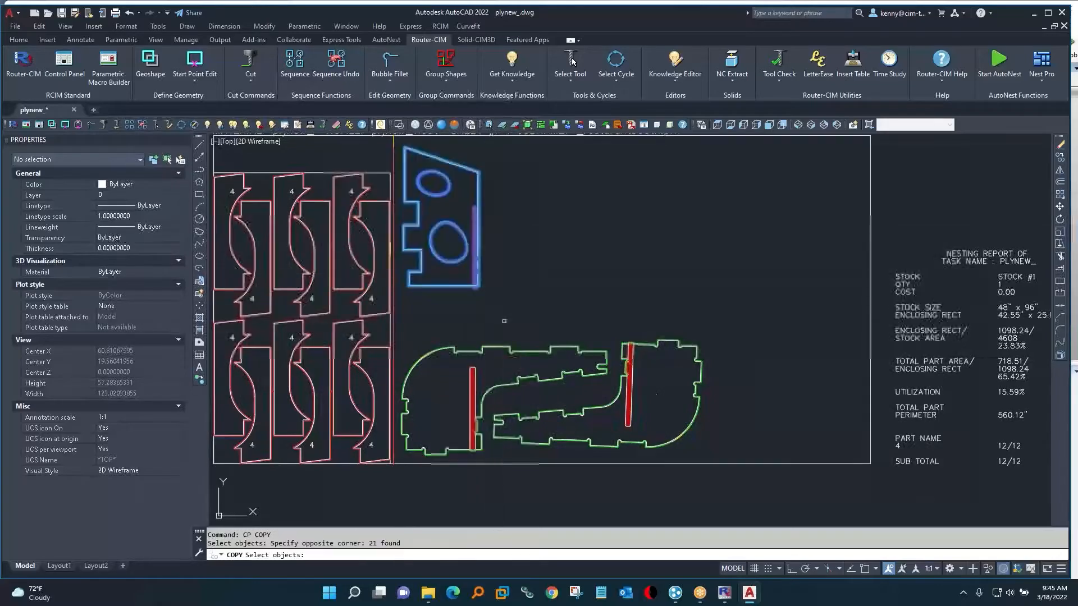
key(Return)
click(493, 279)
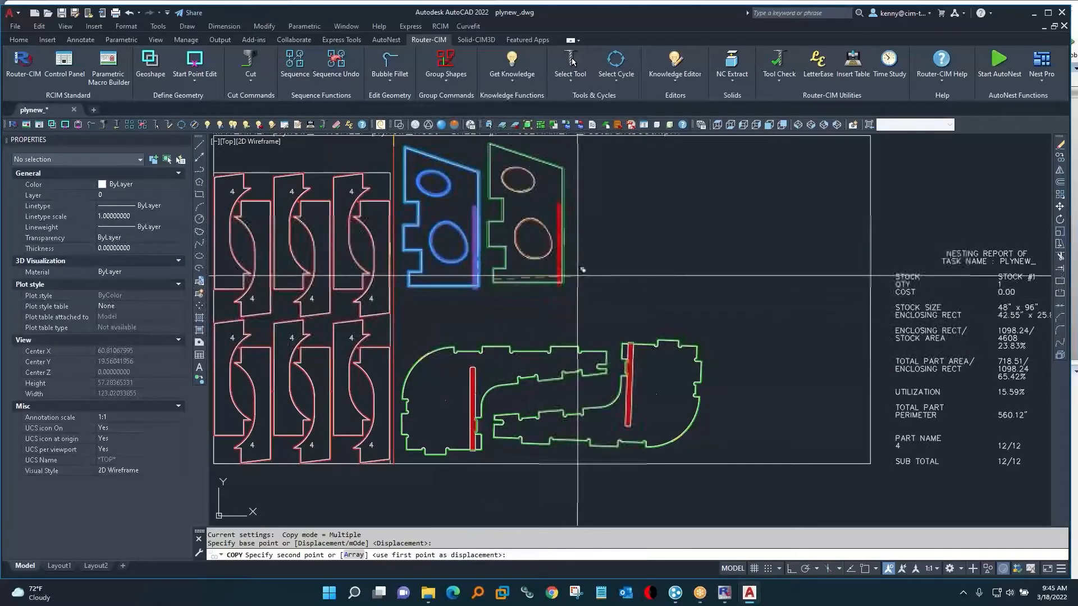
click(573, 279)
key(Return)
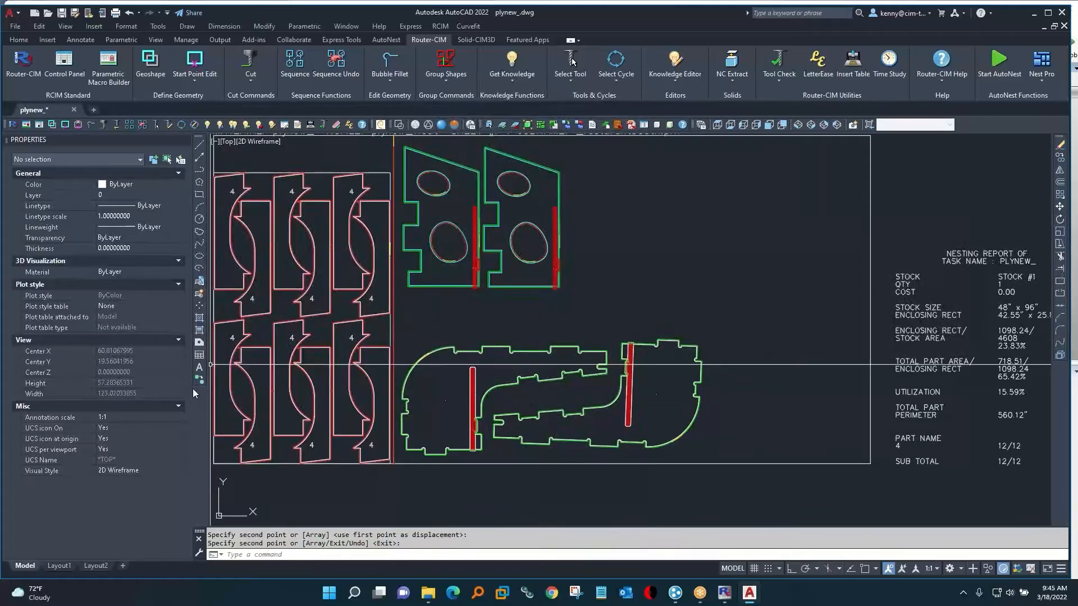
Display the sheet in the Conceptual visual style and examine the upper corner of the first new part's outline.
middle_drag(323, 269, 396, 297)
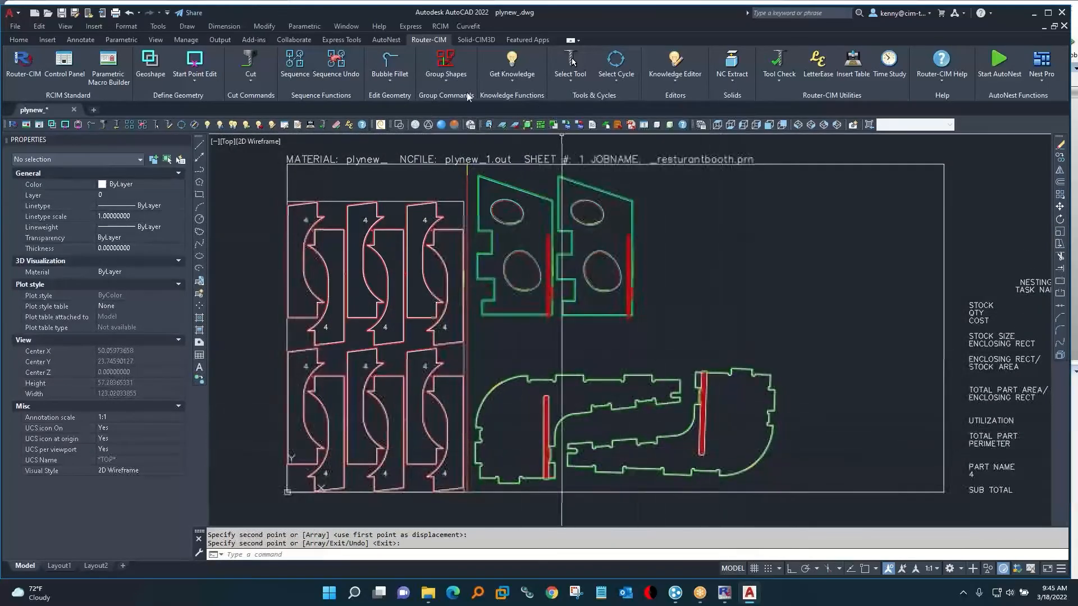
click(455, 126)
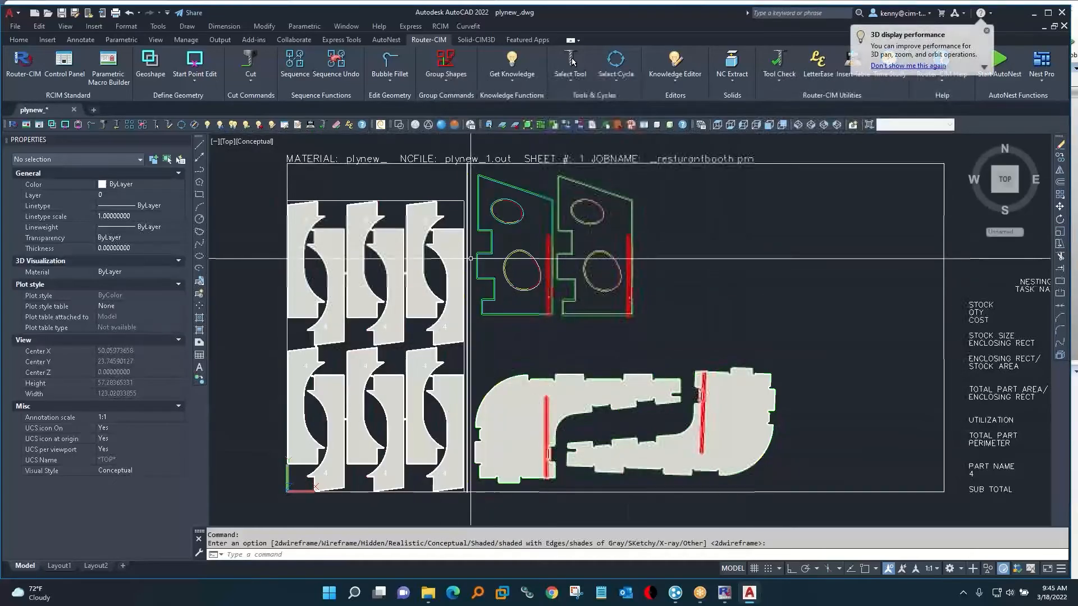
scroll(575, 177, up, 20)
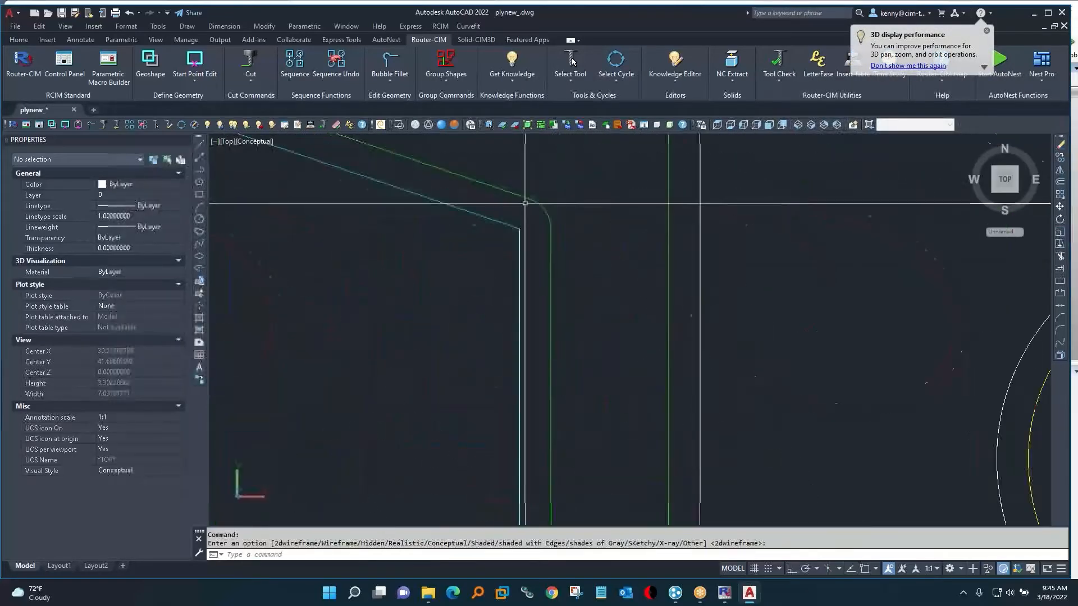
scroll(527, 171, up, 3)
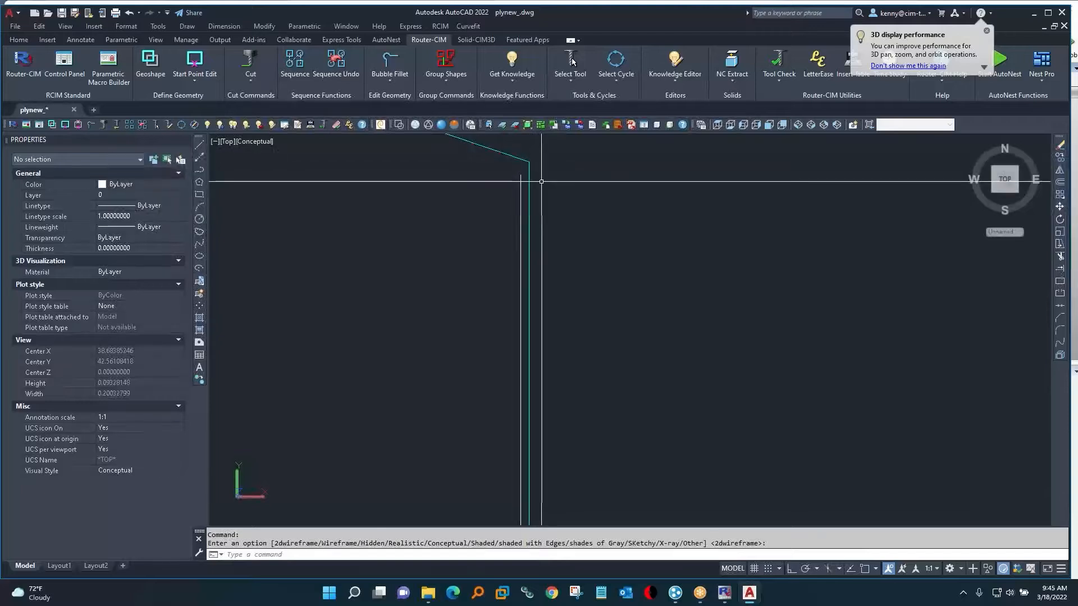
Try moving the outline geoshape at the new part's upper corner slightly aside to expose the geometry beneath, and undo the move.
text(m)
key(Return)
click(529, 174)
key(space)
click(563, 190)
click(592, 179)
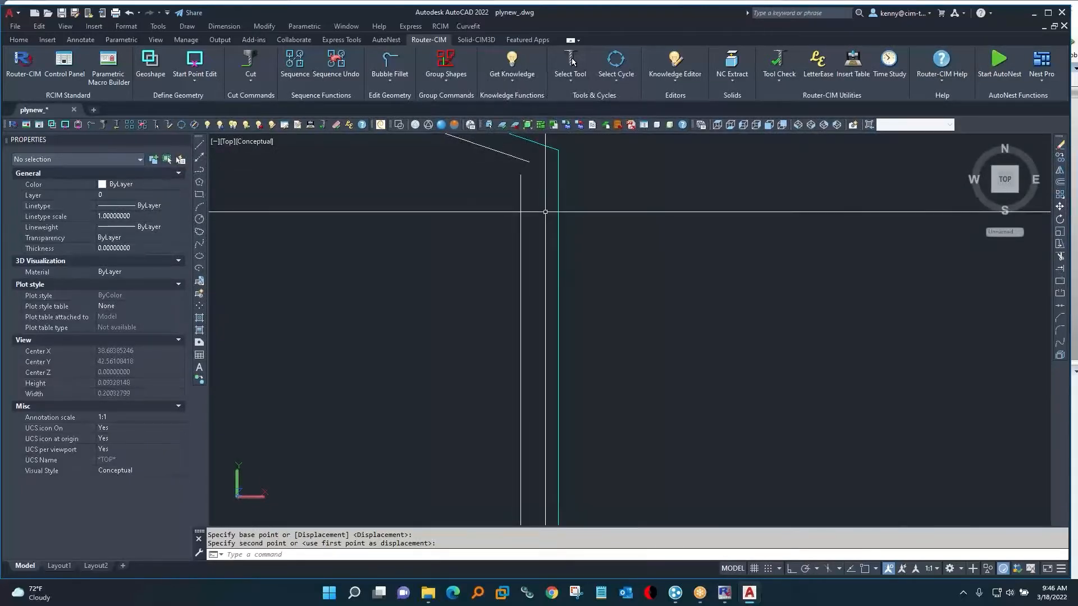
text(u)
key(Return)
Return the whole sheet to the 2D Wireframe visual style.
scroll(505, 231, down, 20)
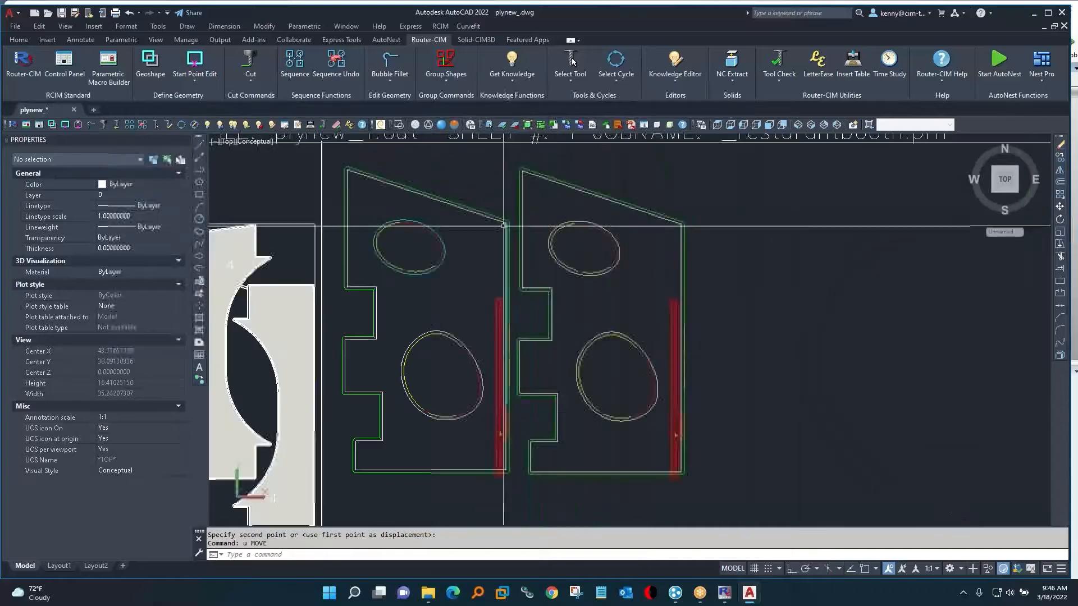
scroll(492, 240, down, 6)
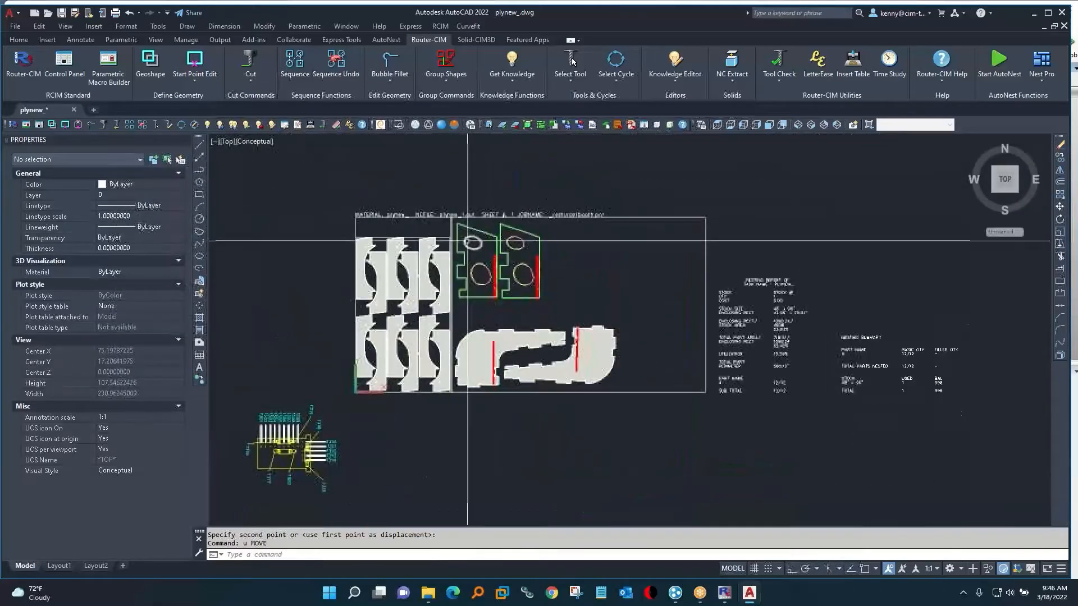
click(397, 127)
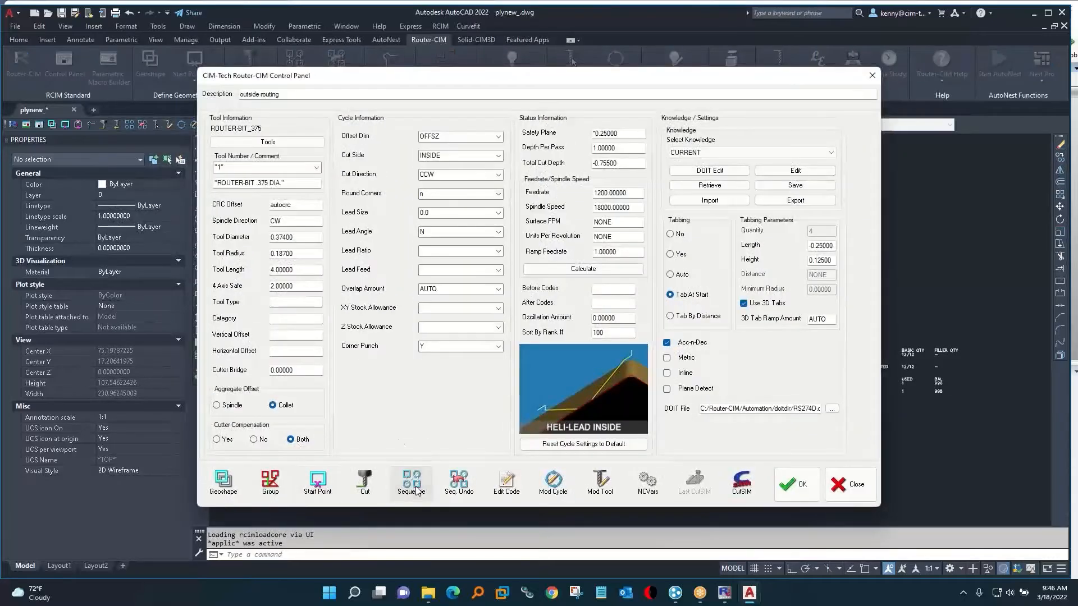
Sequence all cut cycles on the sheet, sorted by Rank, Tool Sort, Closest Point, with RS274D NC code and a Router Report.
click(412, 483)
click(340, 180)
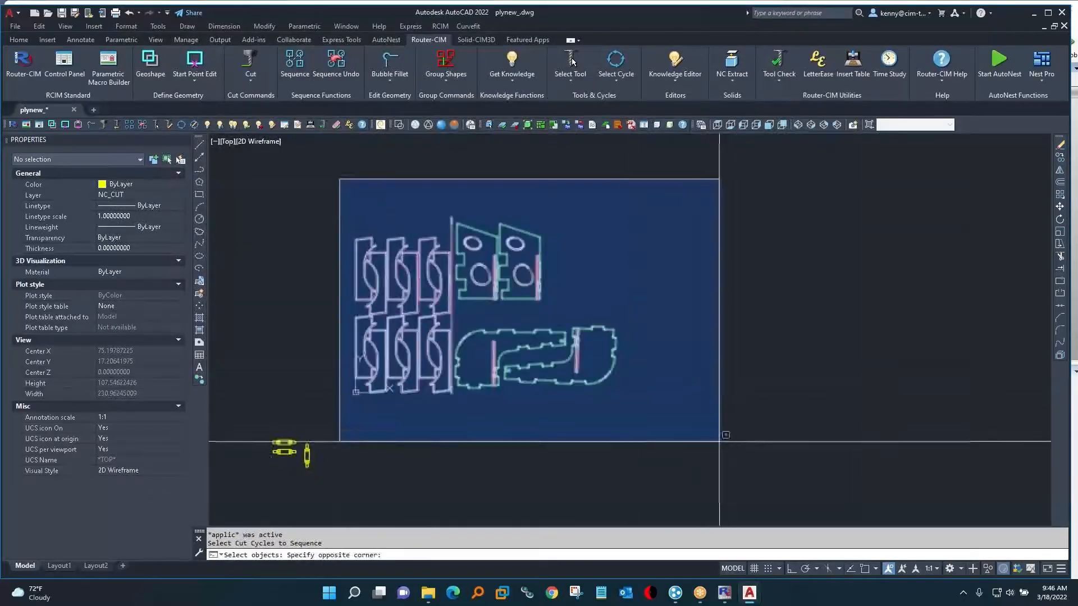
click(719, 441)
key(Return)
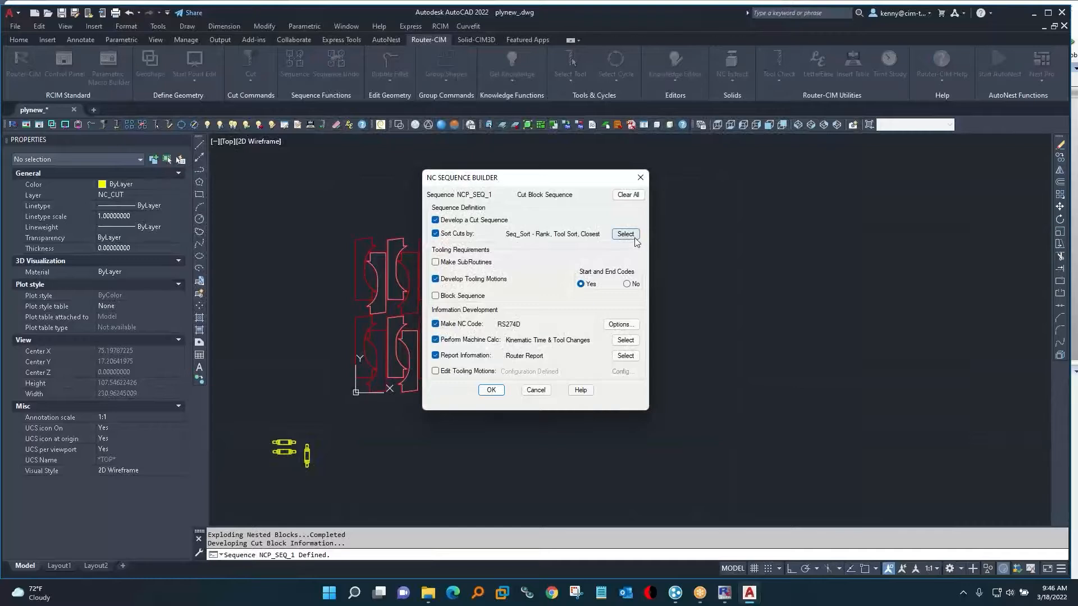
click(635, 238)
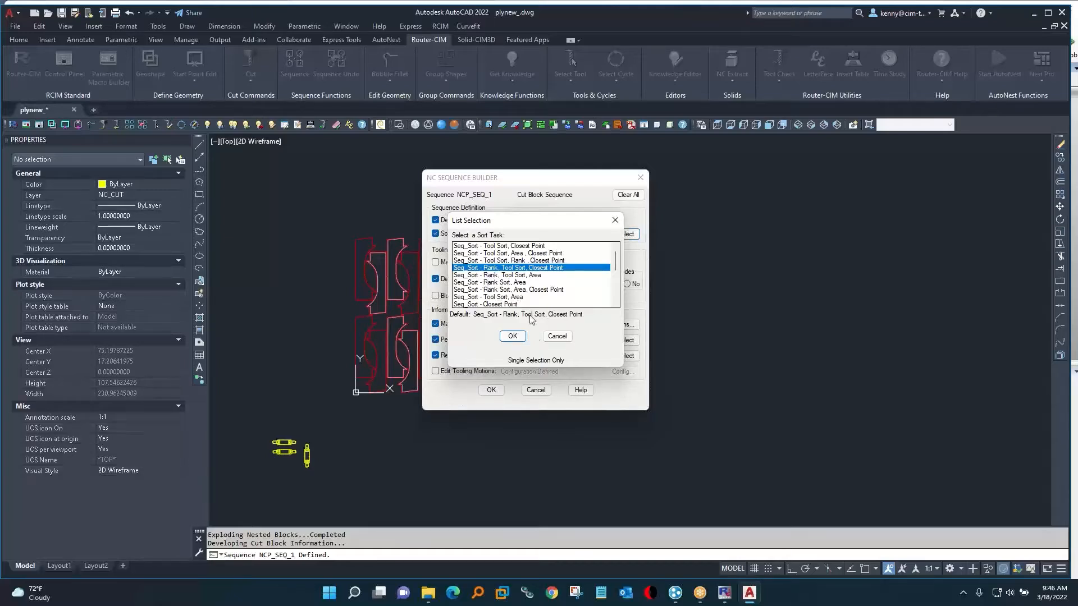
click(513, 336)
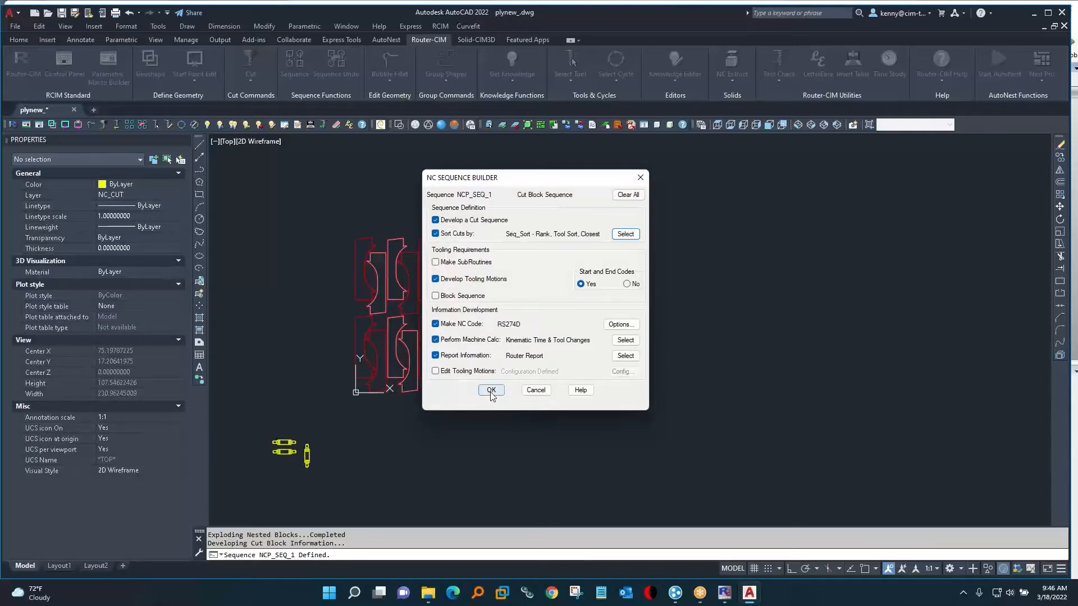
click(491, 390)
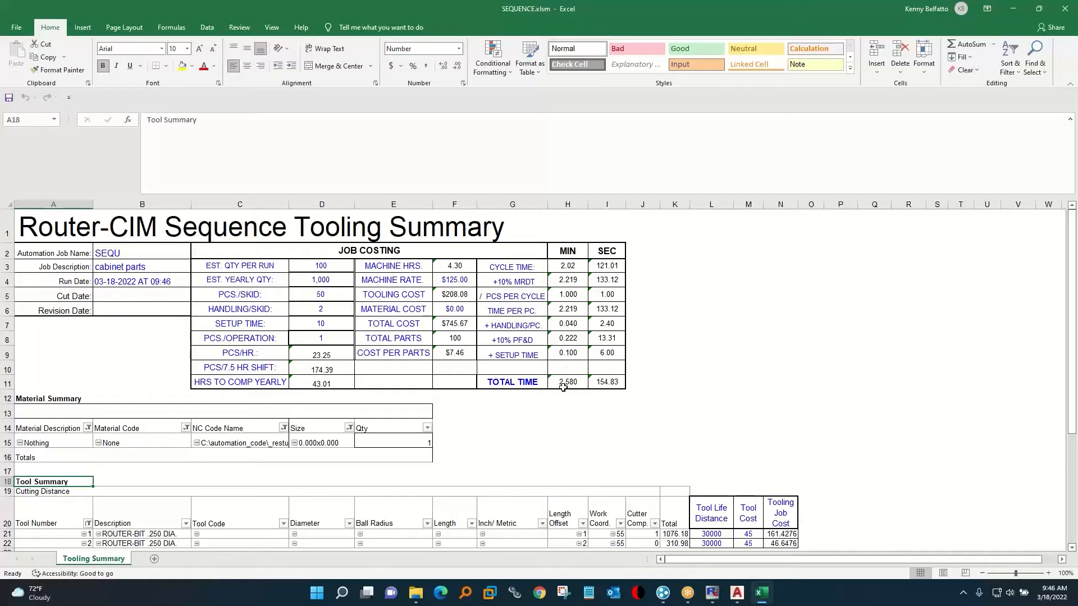
Review the tool summary and cut summary in the sequence tooling report, then close the workbook.
scroll(563, 388, down, 4)
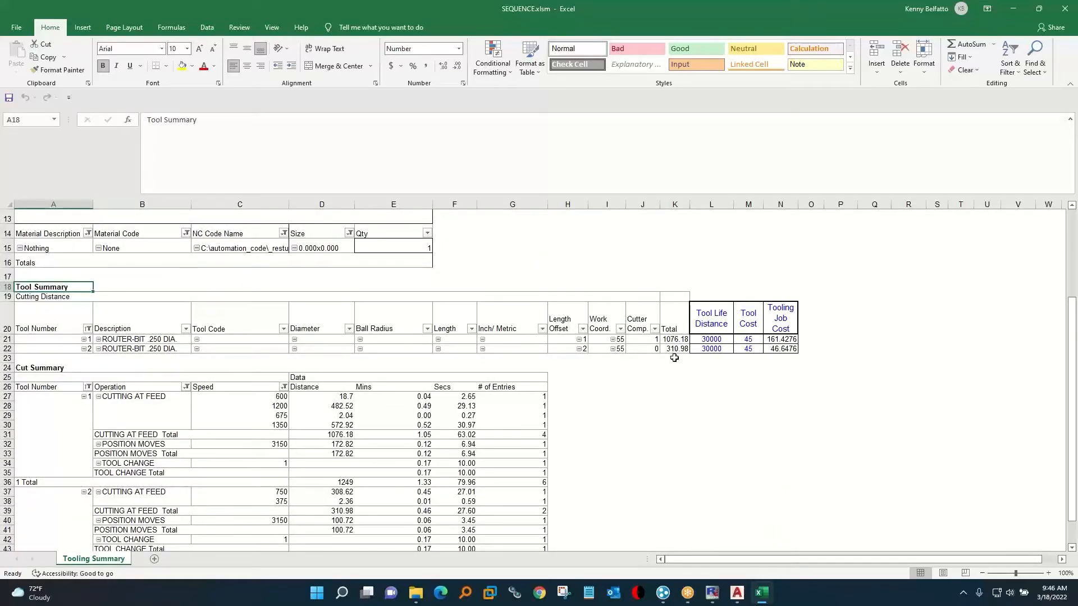
drag(274, 406, 357, 410)
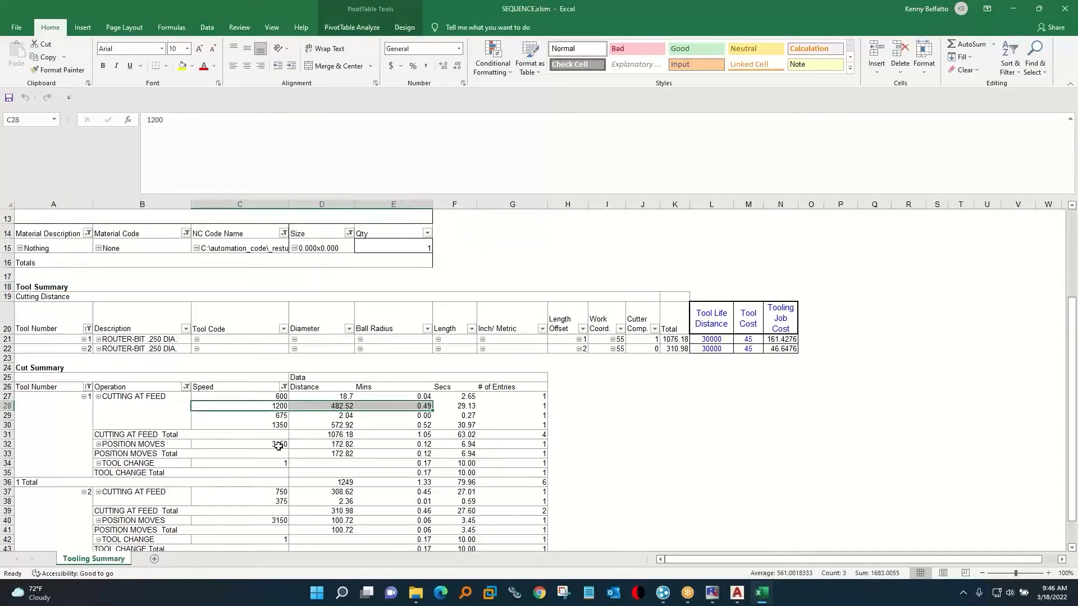
scroll(293, 539, down, 3)
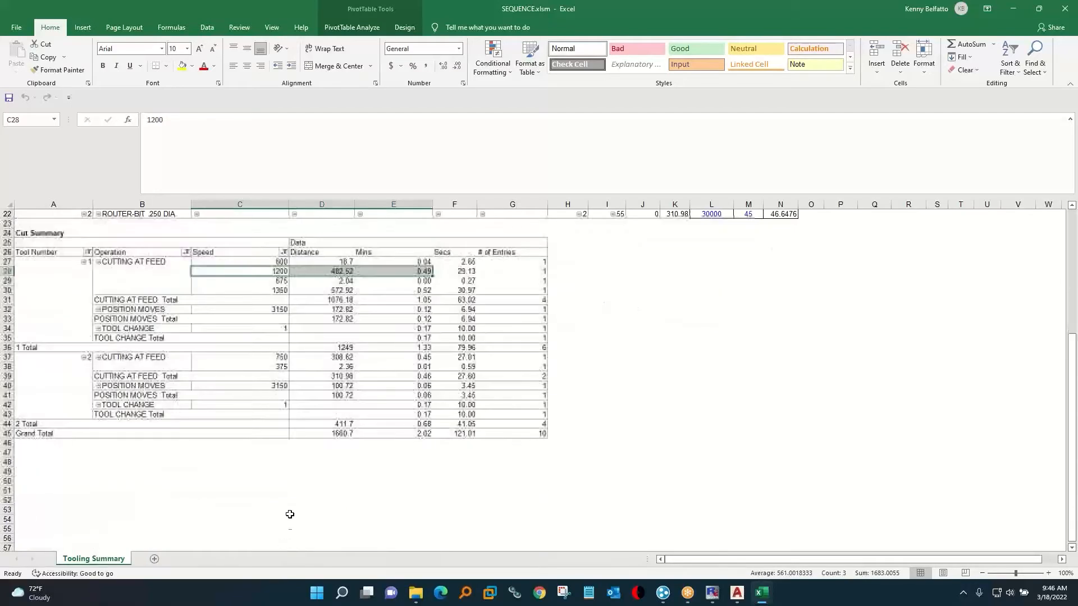
click(1071, 15)
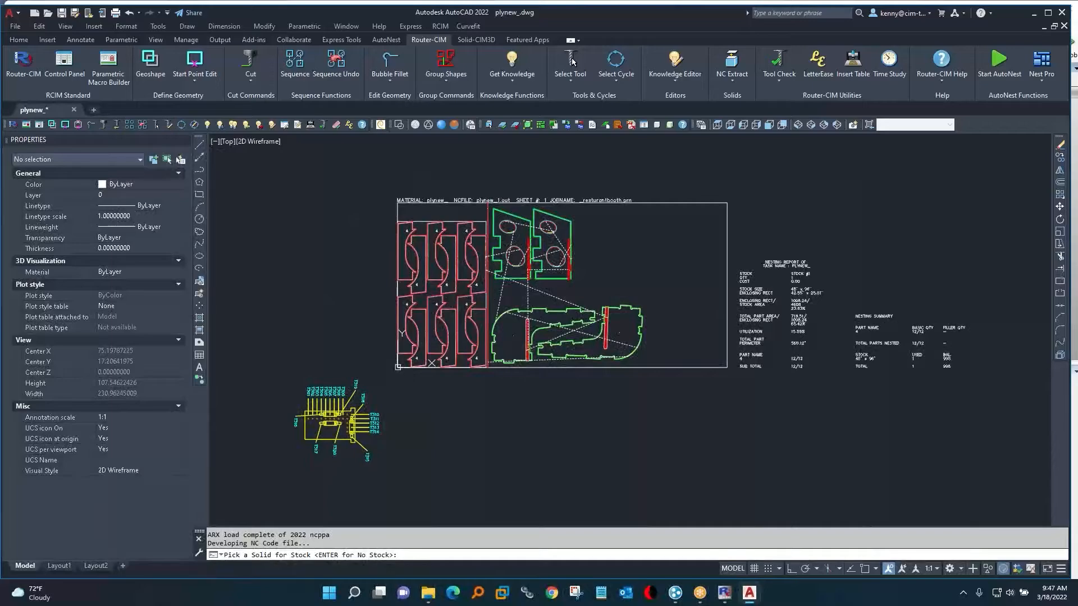
Finish developing the NC code without a stock solid, and look through the plynew_.out code before closing it.
key(Return)
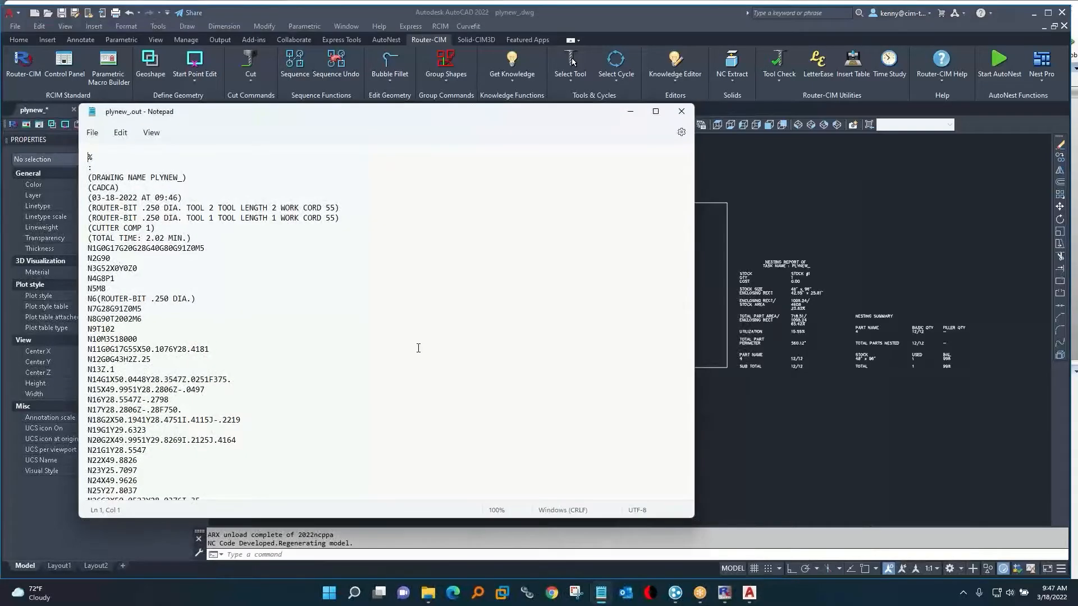
scroll(418, 348, down, 20)
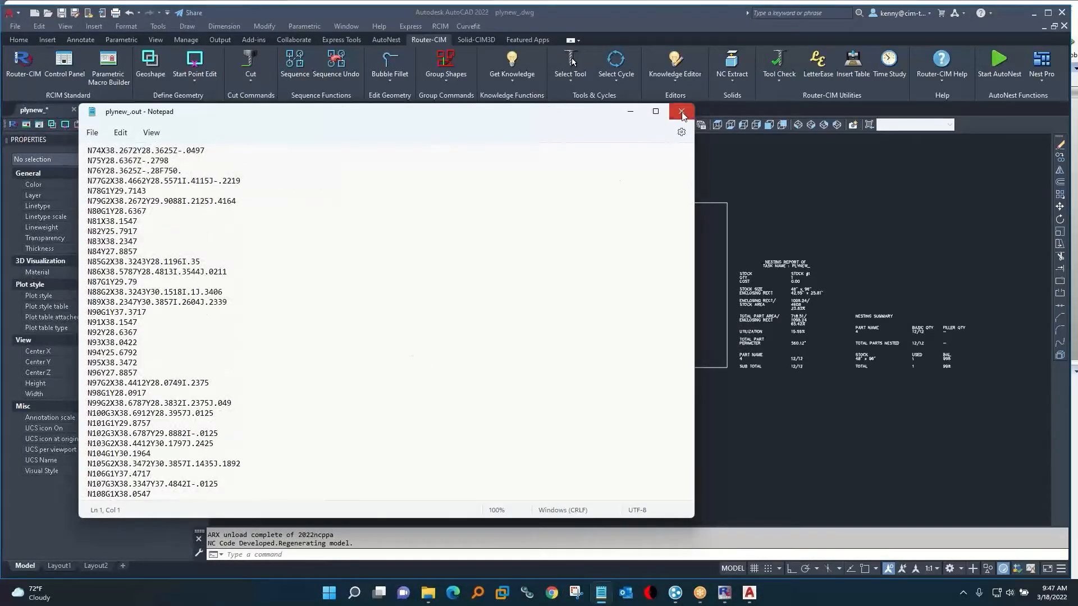
click(681, 112)
Display the sheet in the Conceptual visual style, then quit AutoCAD without saving the changes to plynew_.dwg.
click(455, 125)
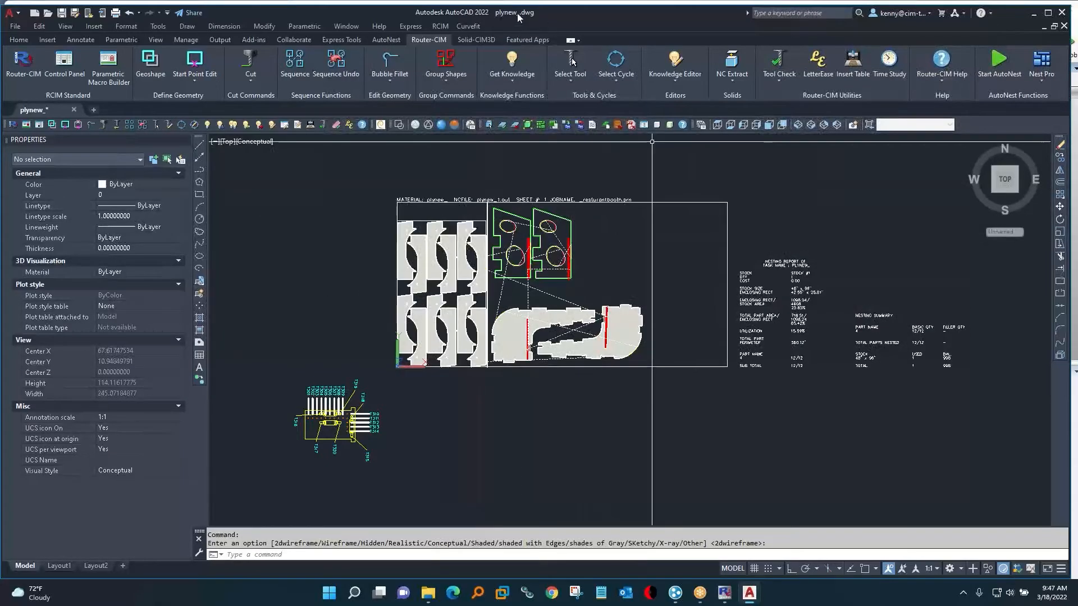
click(1064, 12)
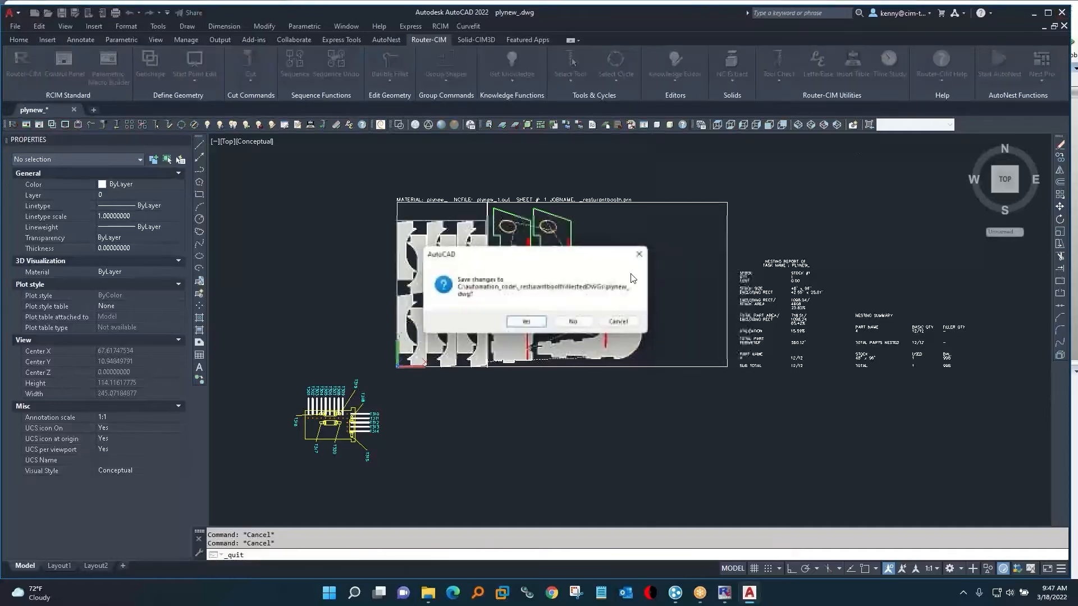
click(567, 321)
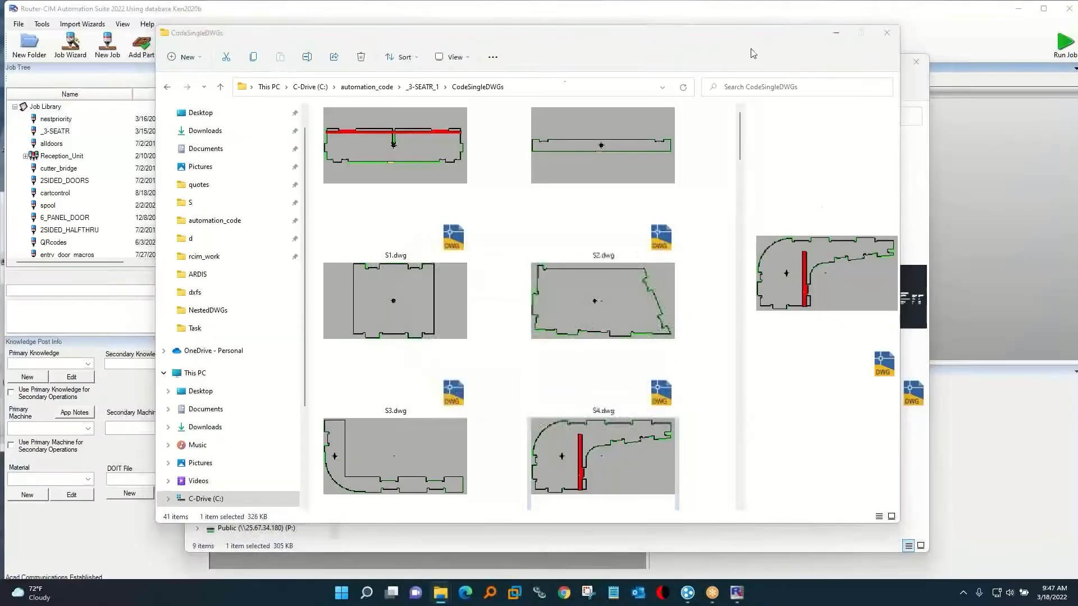
View the label sheet _resturantbooth_Sheet2.jpeg from the _resturantbooth job's Custom labels JPG folder, then close the image.
click(887, 34)
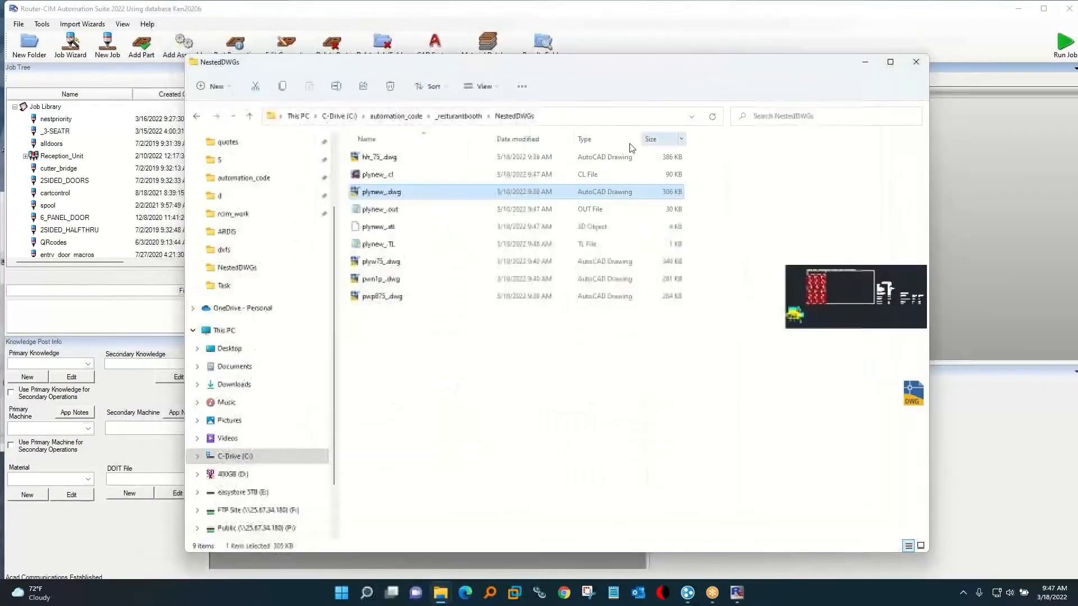
click(452, 116)
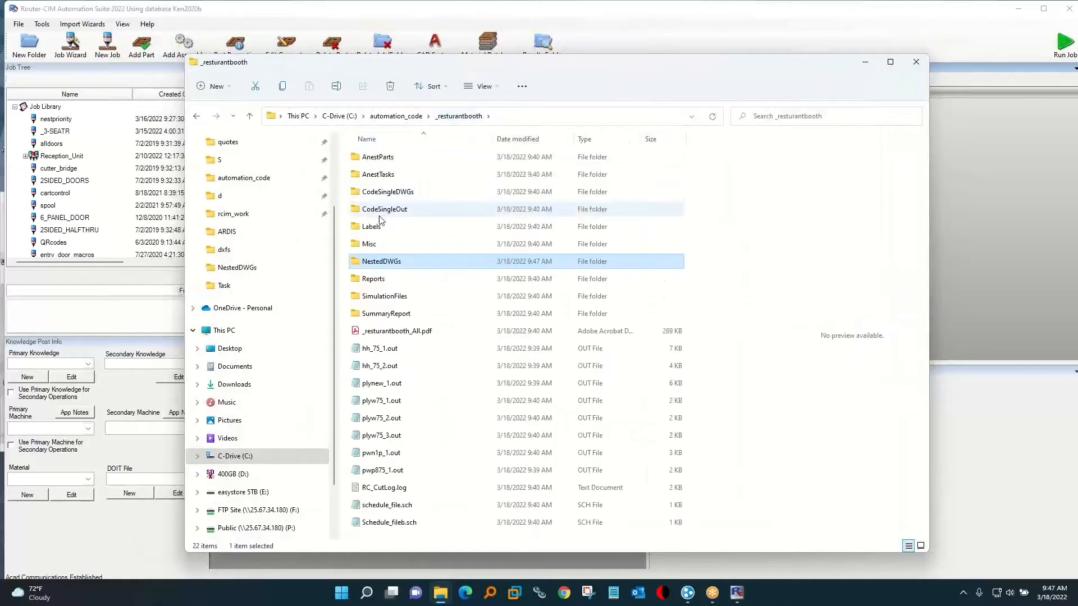
double_click(371, 228)
double_click(411, 164)
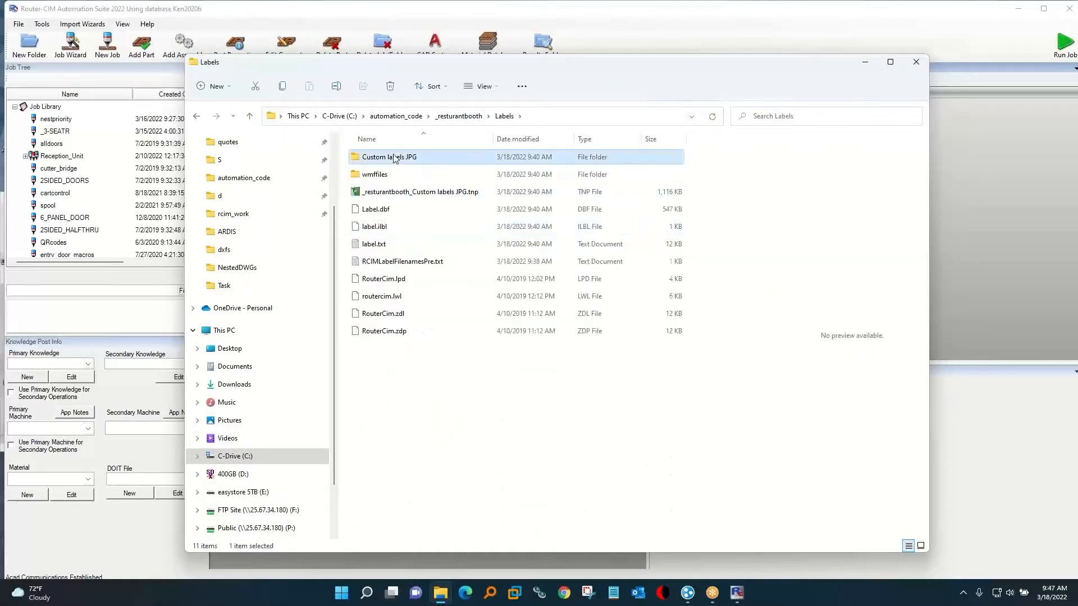
click(503, 179)
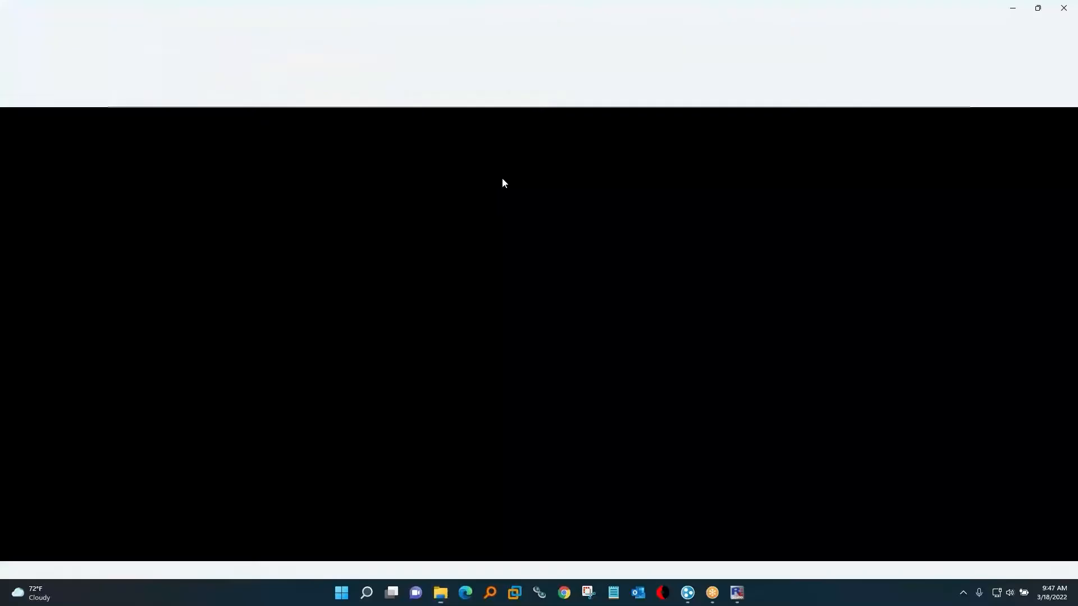
scroll(905, 304, down, 10)
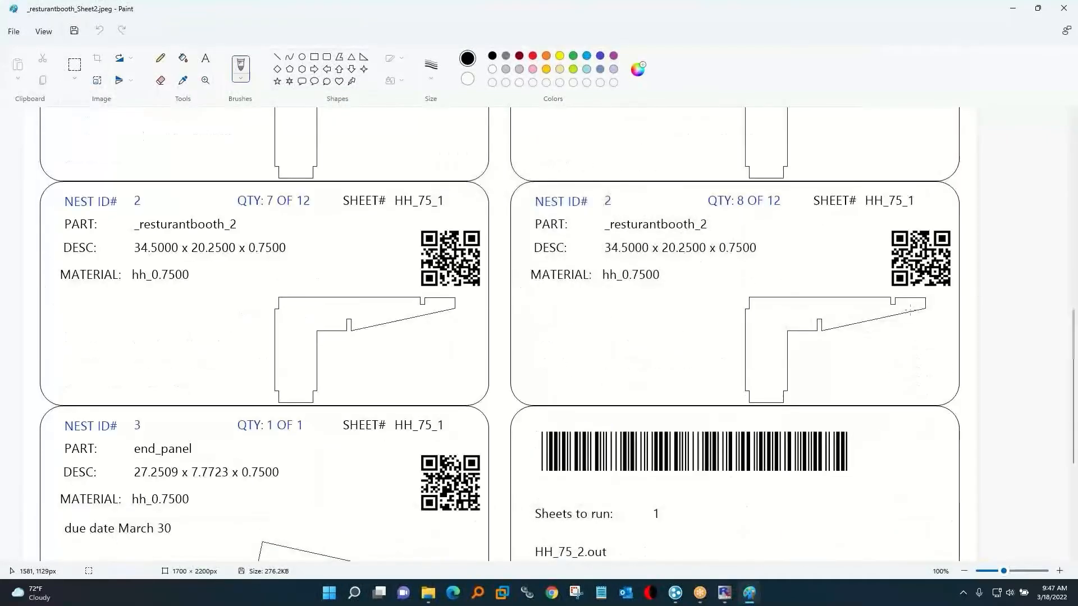
click(1064, 8)
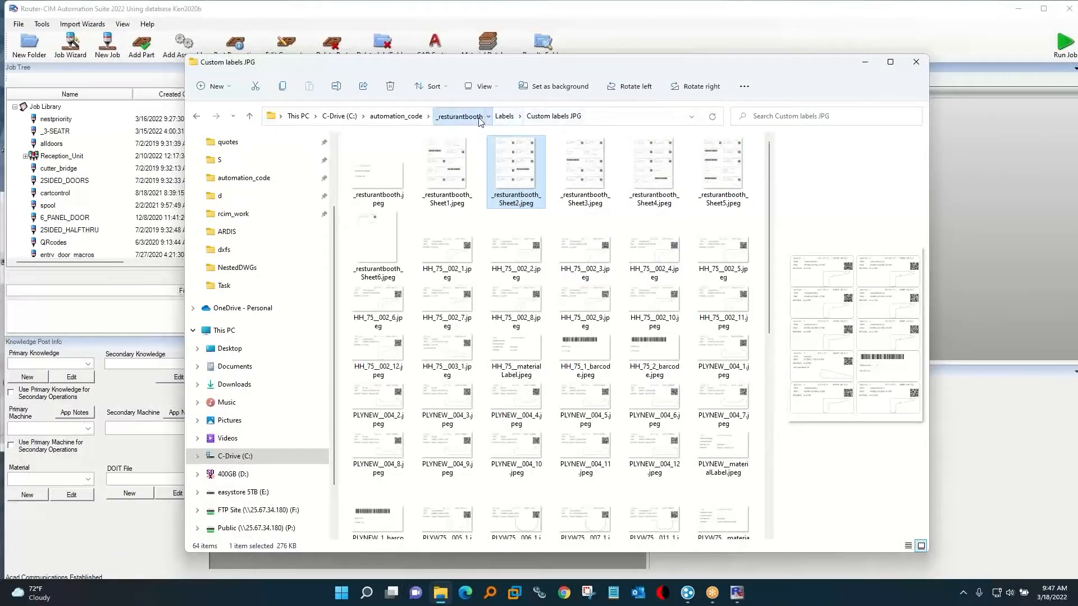
Open _resturantbooth_Custom labels JPG.tnp in Touch-n-Print and try printing the label of an L-shaped part on nest HH_75_1.
click(501, 117)
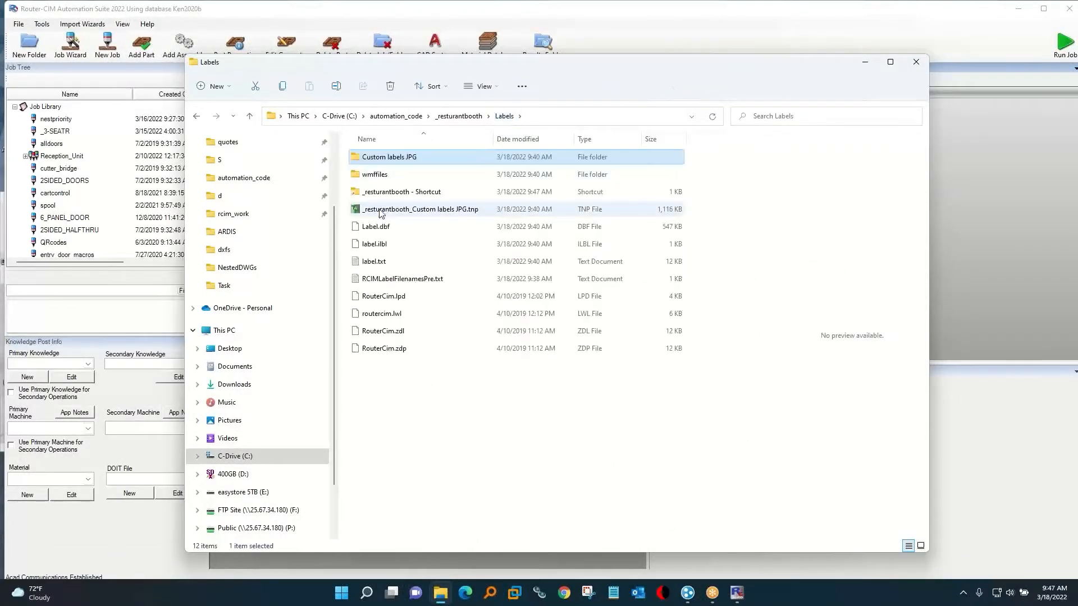
click(380, 211)
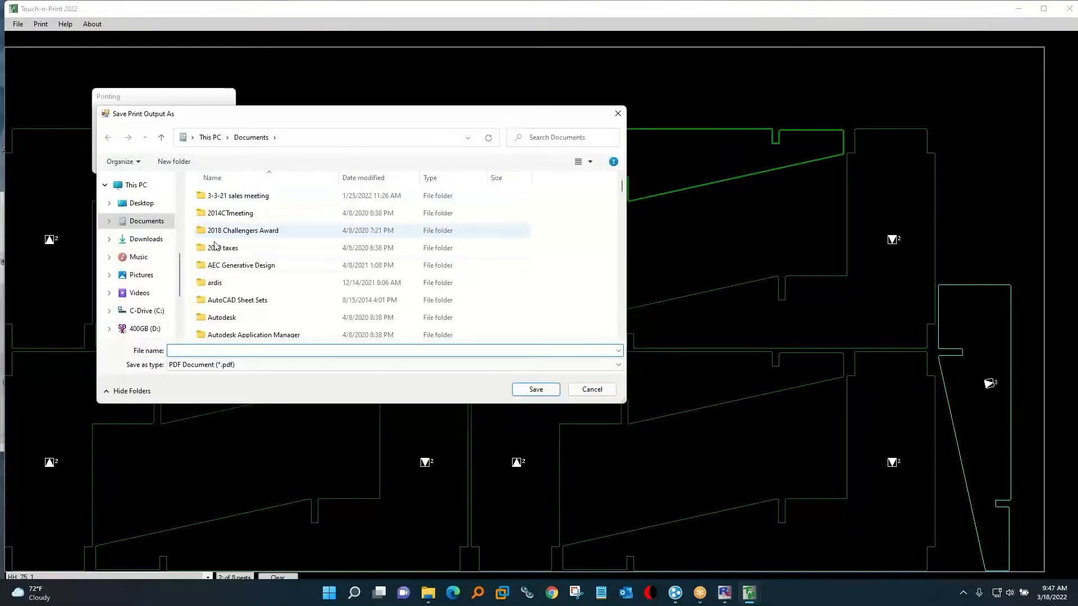
click(587, 389)
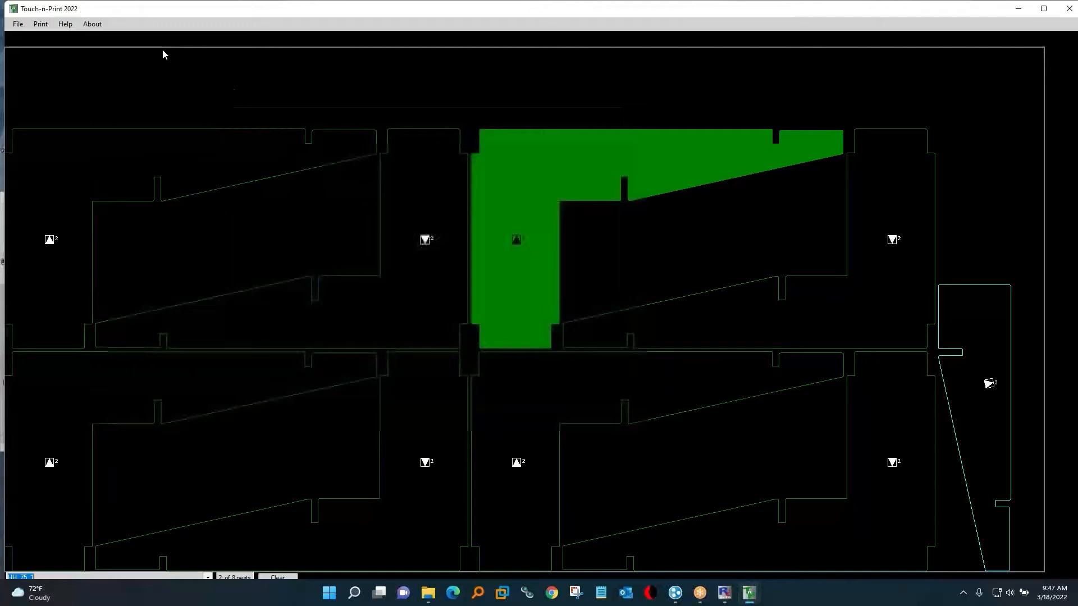
Inspect the label printing settings in Touch-n-Print, leave them as they are, and close the program.
click(16, 24)
click(31, 53)
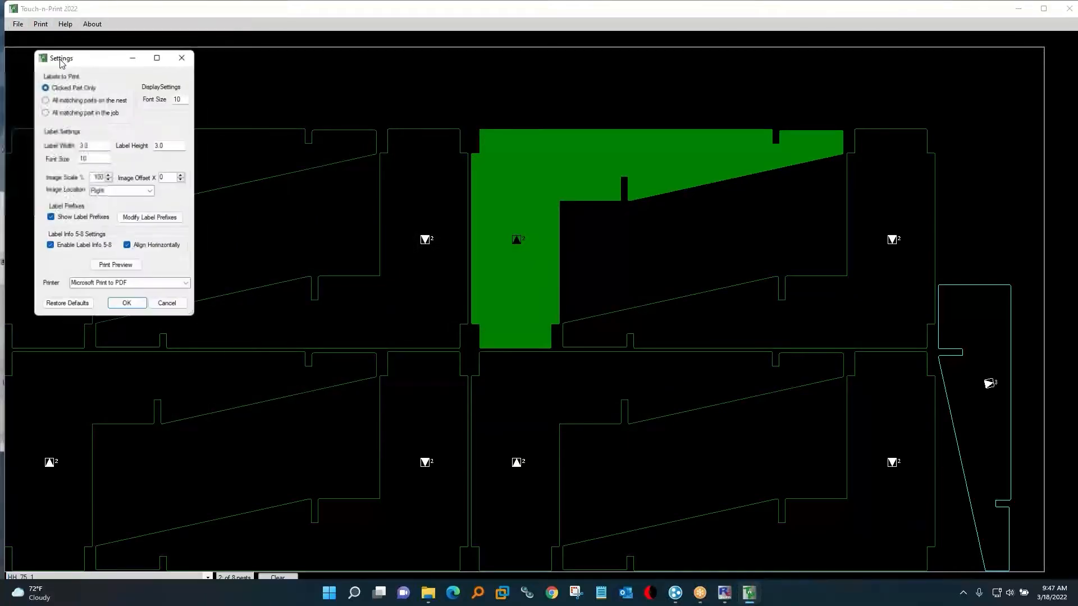
click(176, 310)
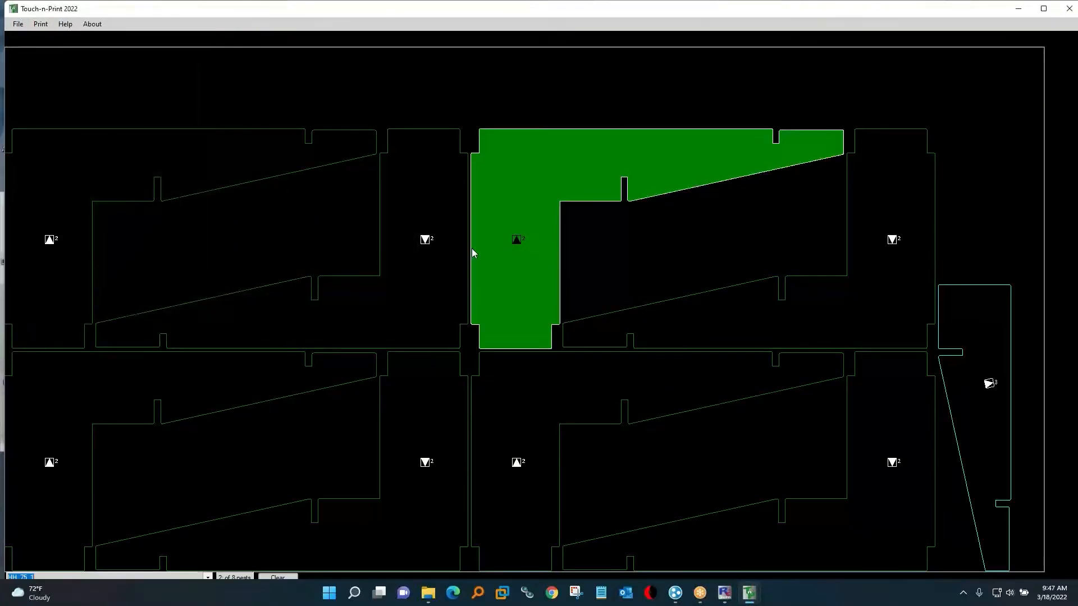
click(1070, 9)
Open plyw75_1.cl from the job's SimulationFiles folder in CutSim, play the cutting simulation and close it.
click(446, 118)
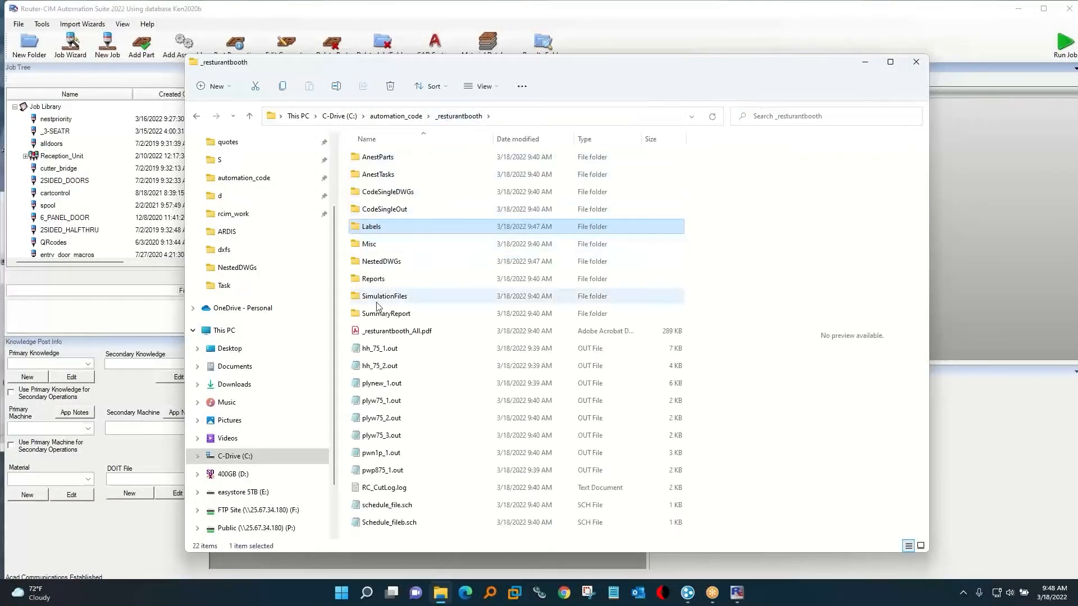
double_click(374, 302)
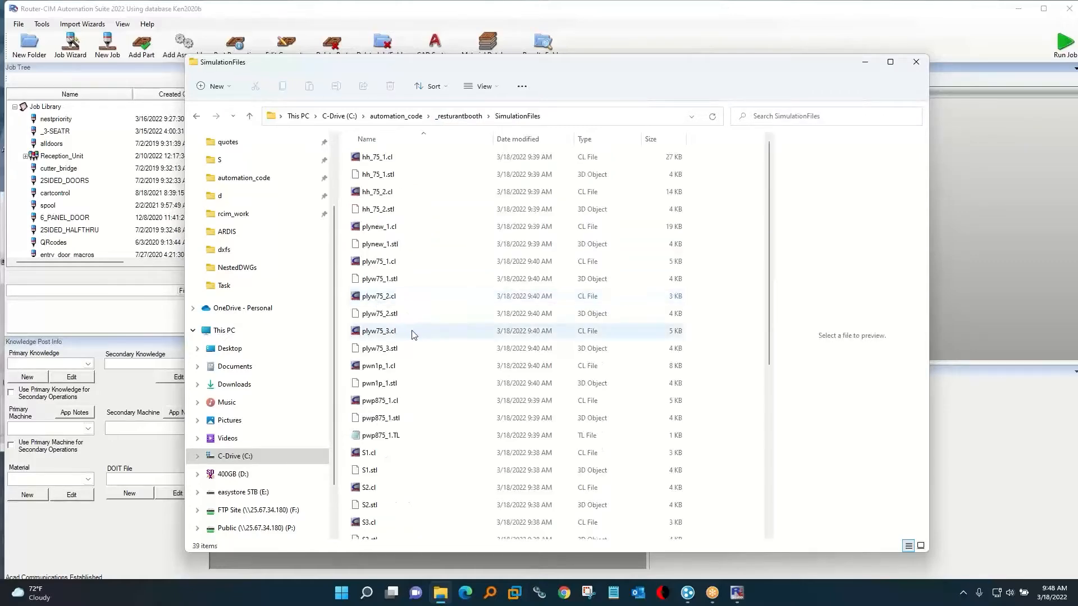
double_click(379, 261)
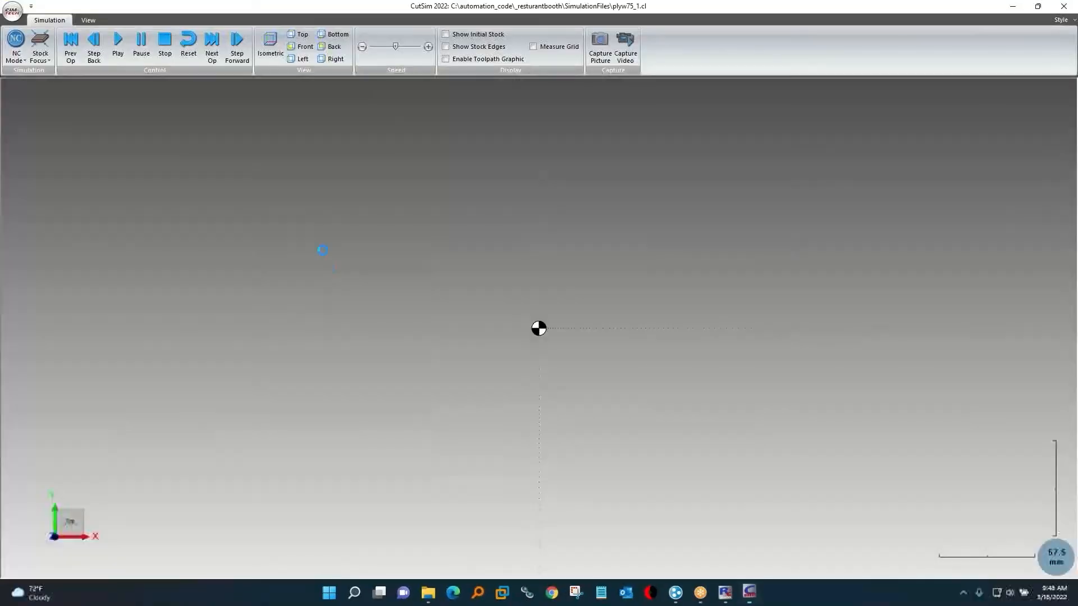
click(118, 43)
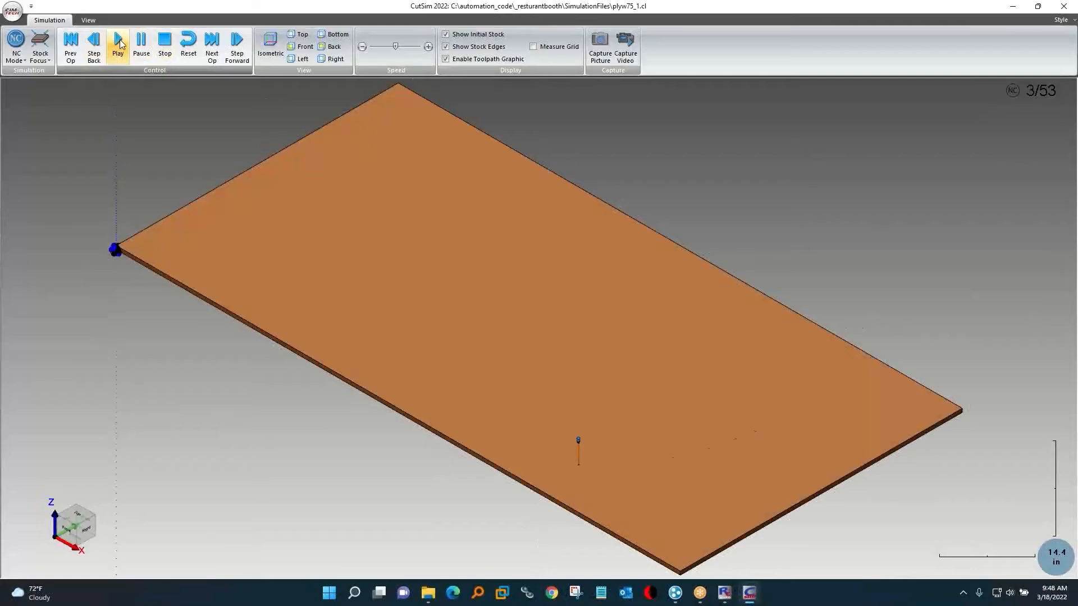
click(1060, 7)
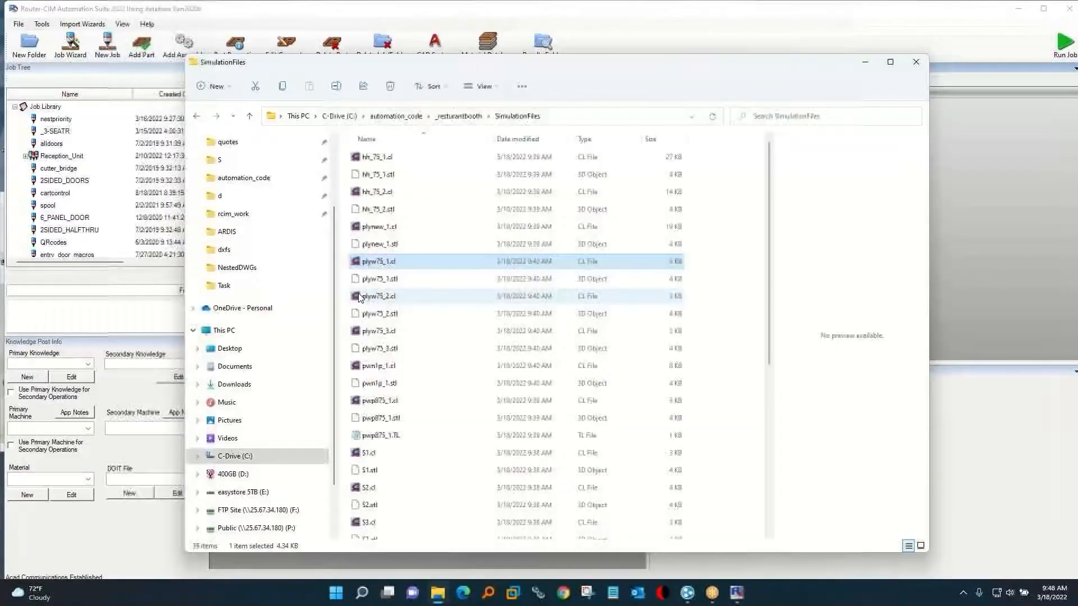
Sort the simulation files by size, play the hh_75_1.cl cutting simulation in CutSim and close it.
click(366, 402)
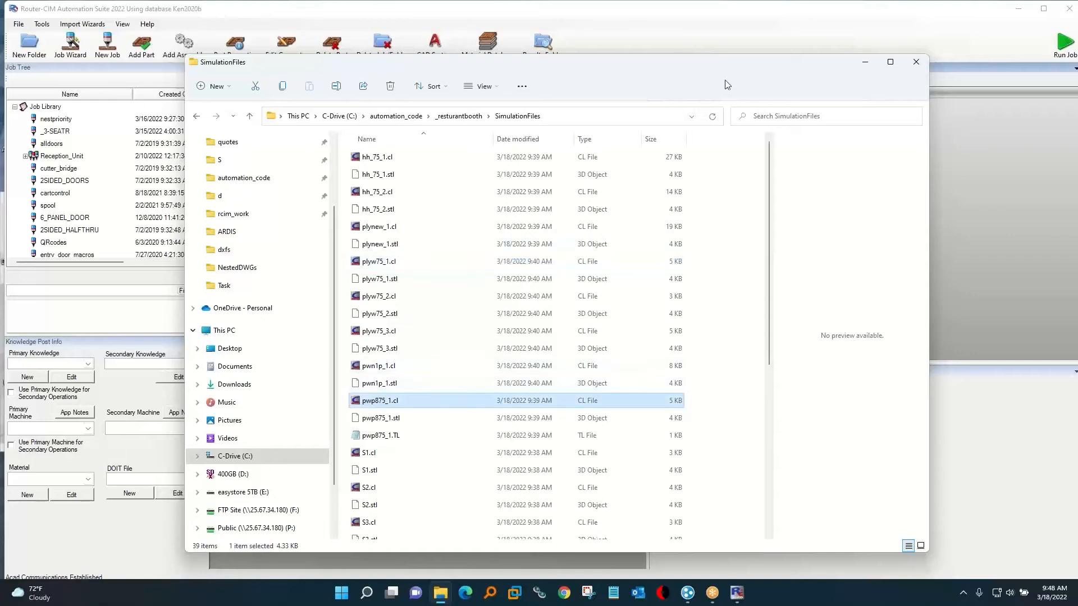
click(651, 140)
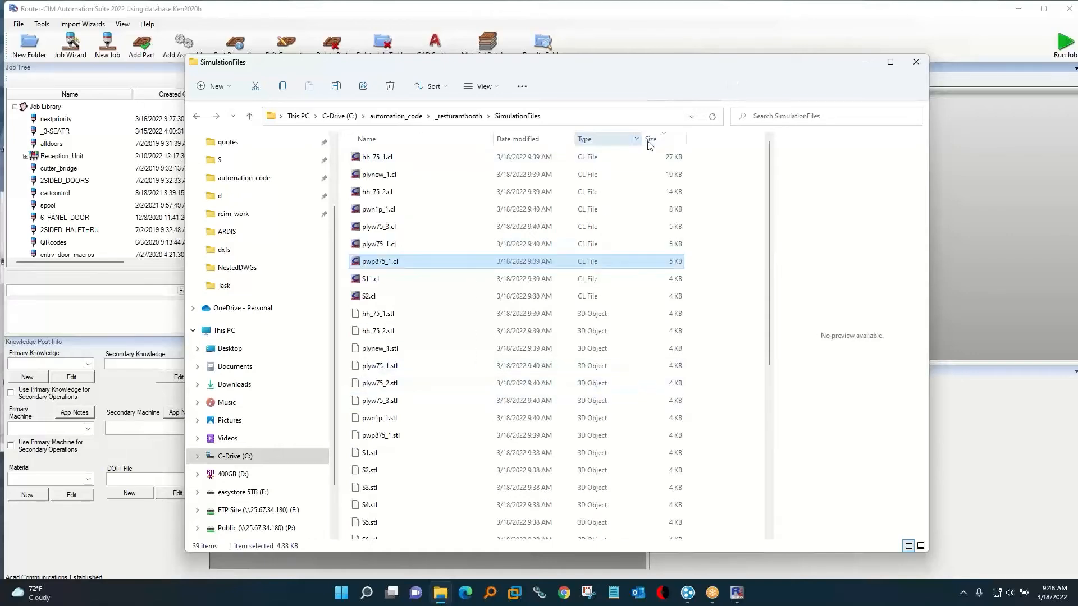
double_click(422, 163)
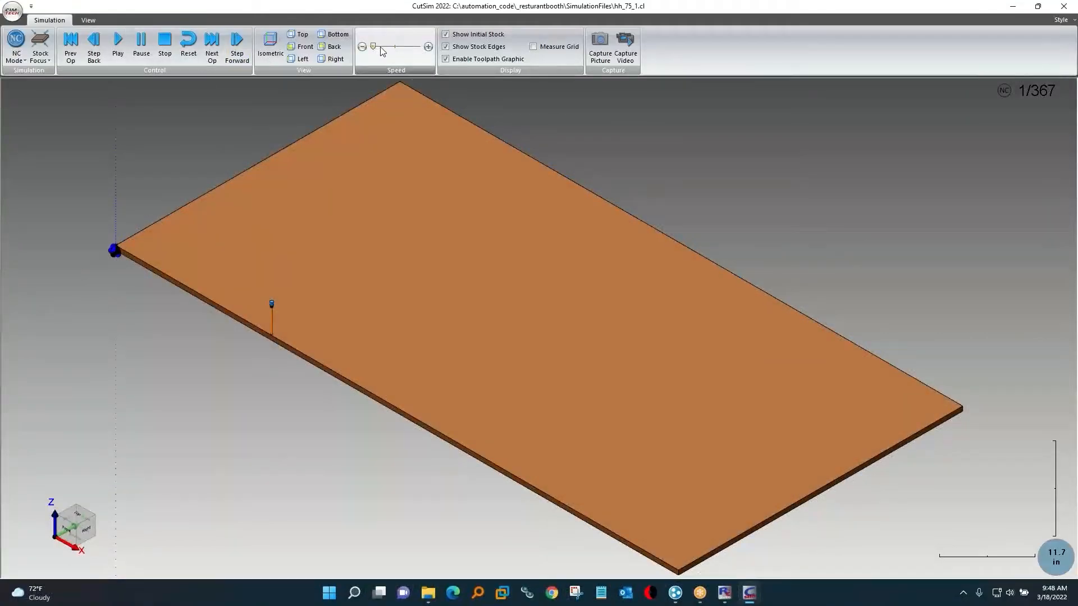
click(118, 42)
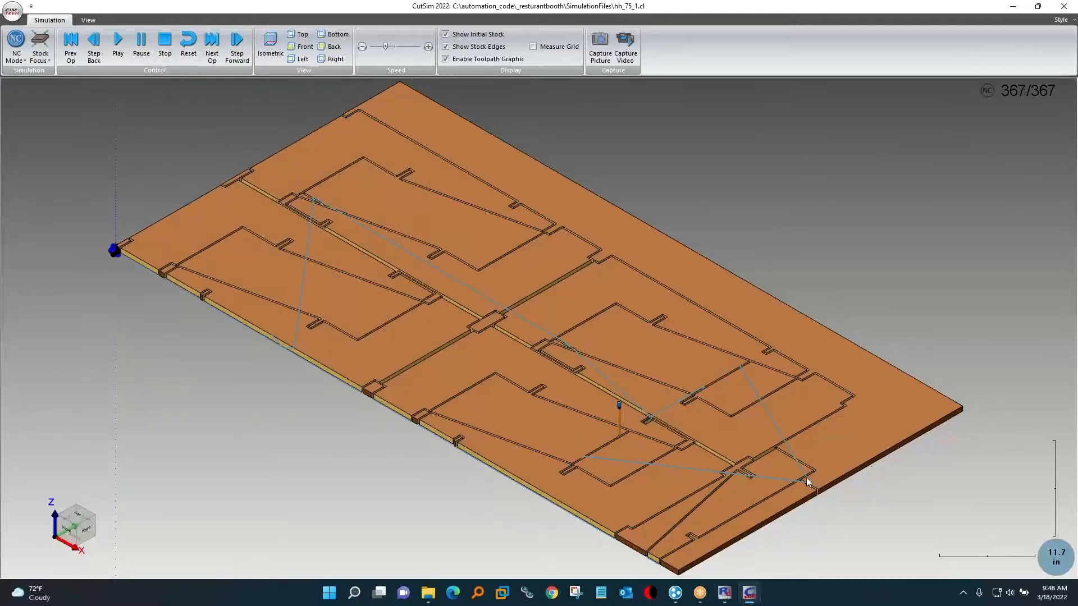
click(1065, 8)
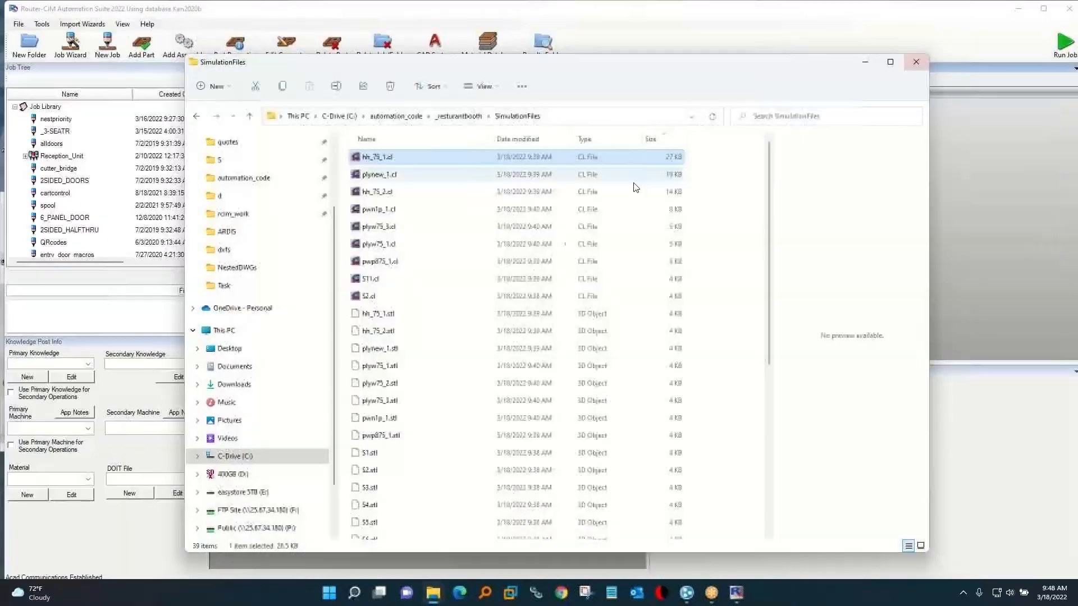
Open _resturantbooth_MaterialUsage.pdf from the job's Reports folder, review the sheet usage per material and close the report.
click(458, 116)
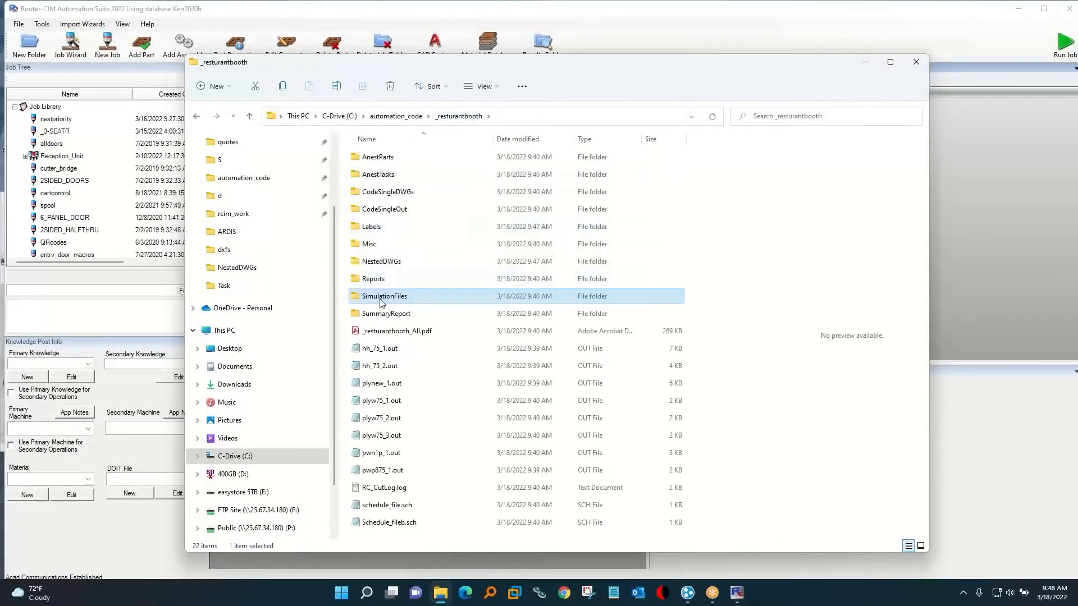
double_click(372, 279)
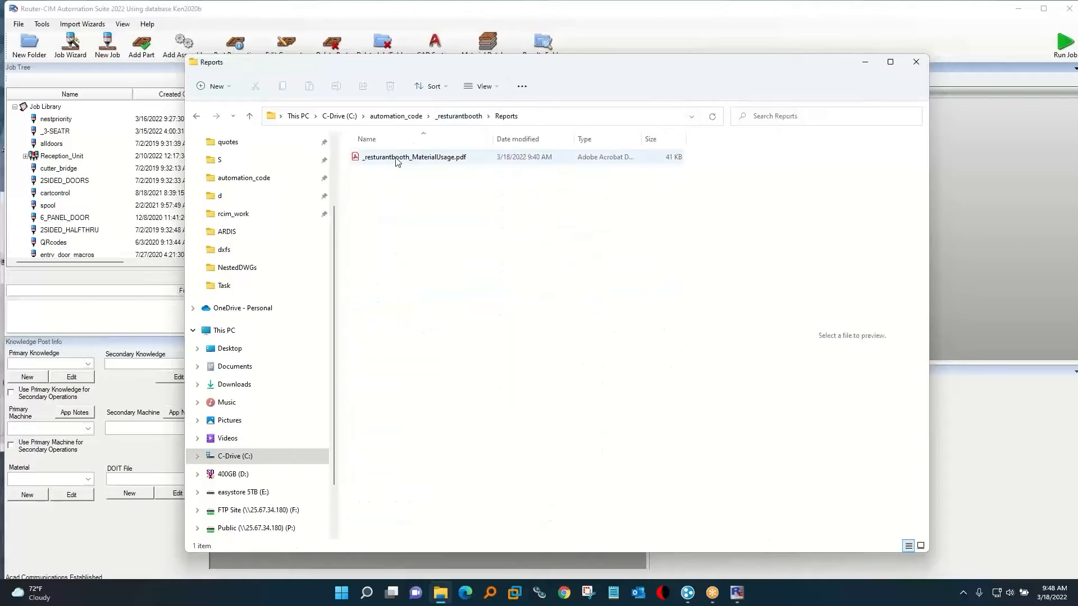
click(396, 159)
double_click(397, 159)
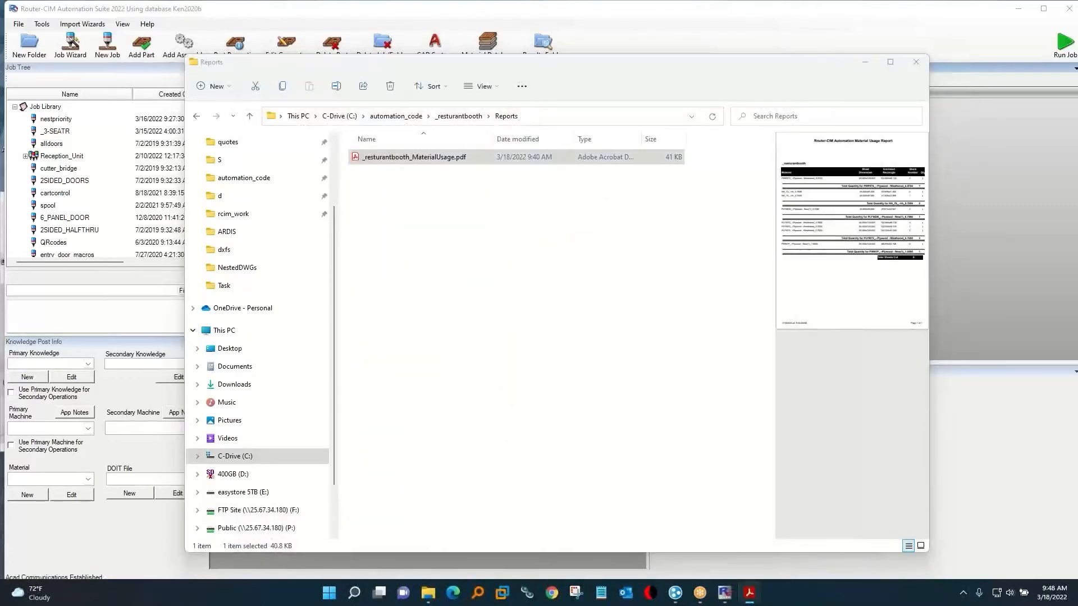
scroll(606, 219, down, 5)
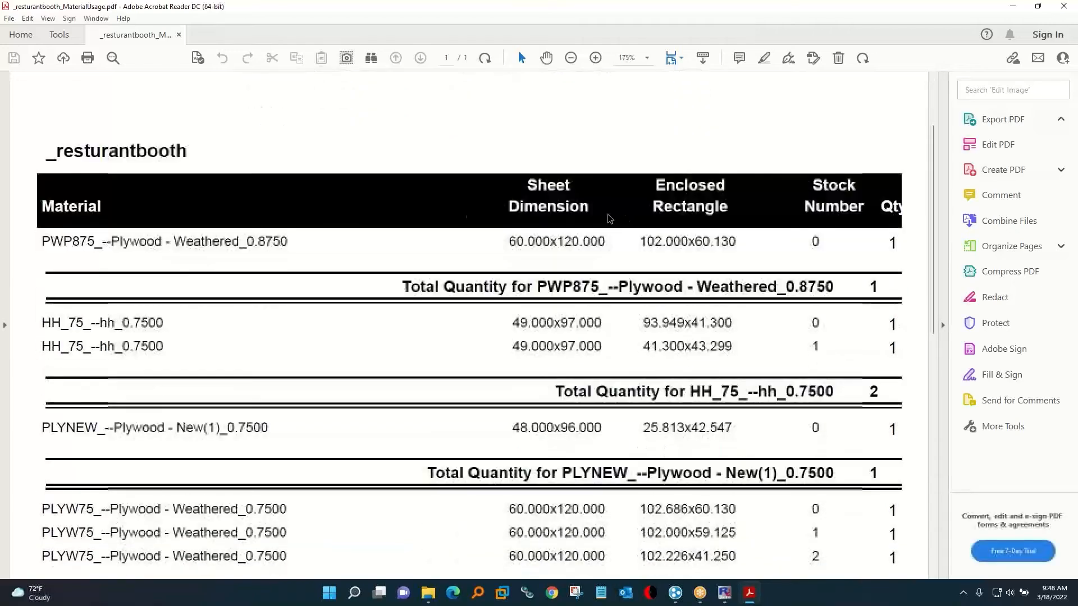
scroll(475, 238, down, 3)
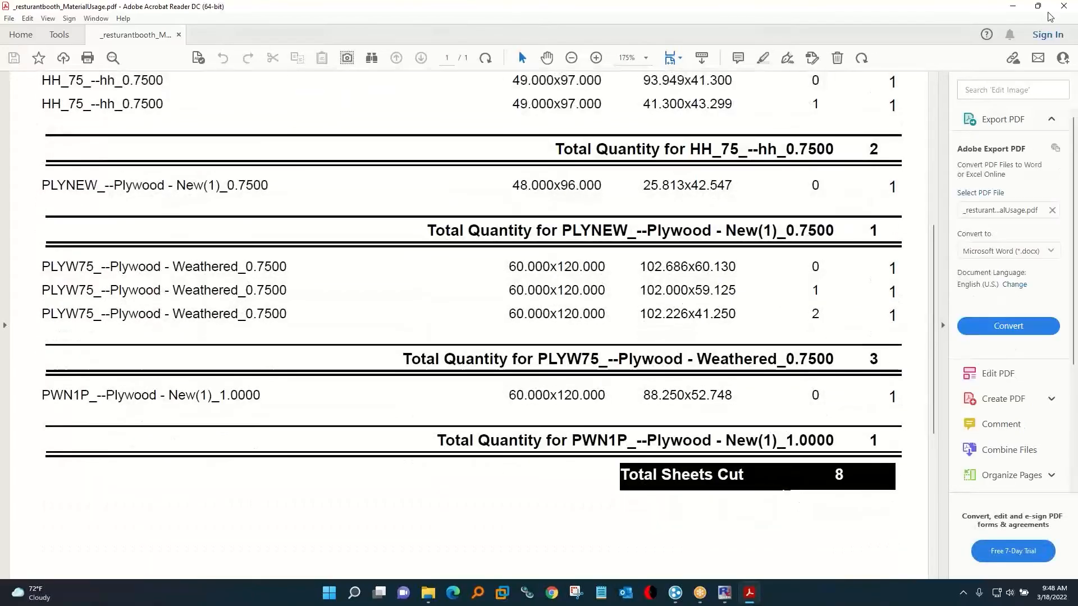
click(1065, 7)
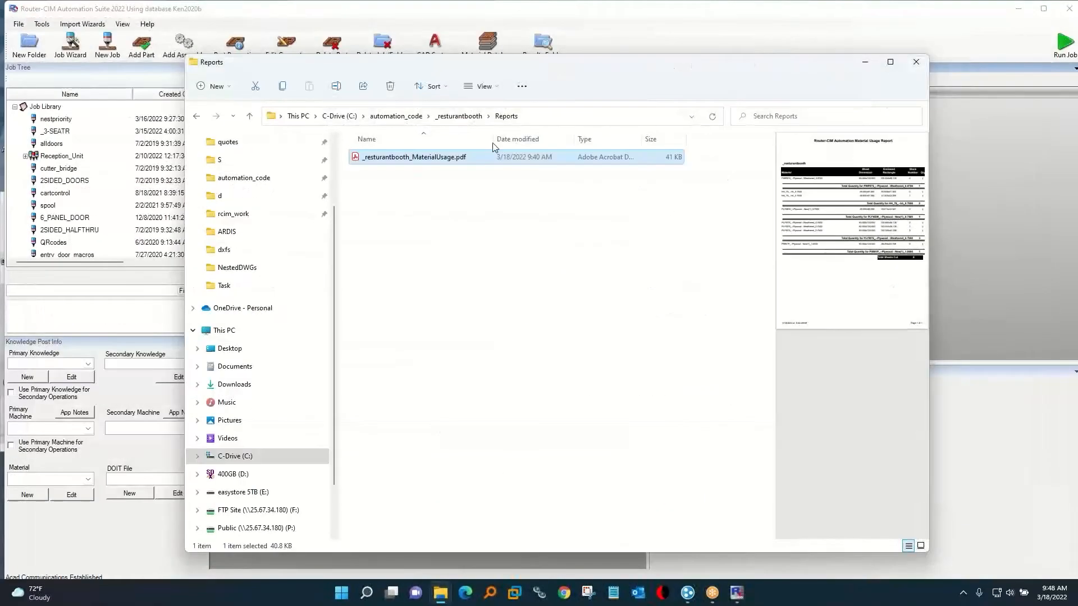
Close the _resturantbooth results folder, the job status window and the Router-CIM Automation Suite.
click(458, 116)
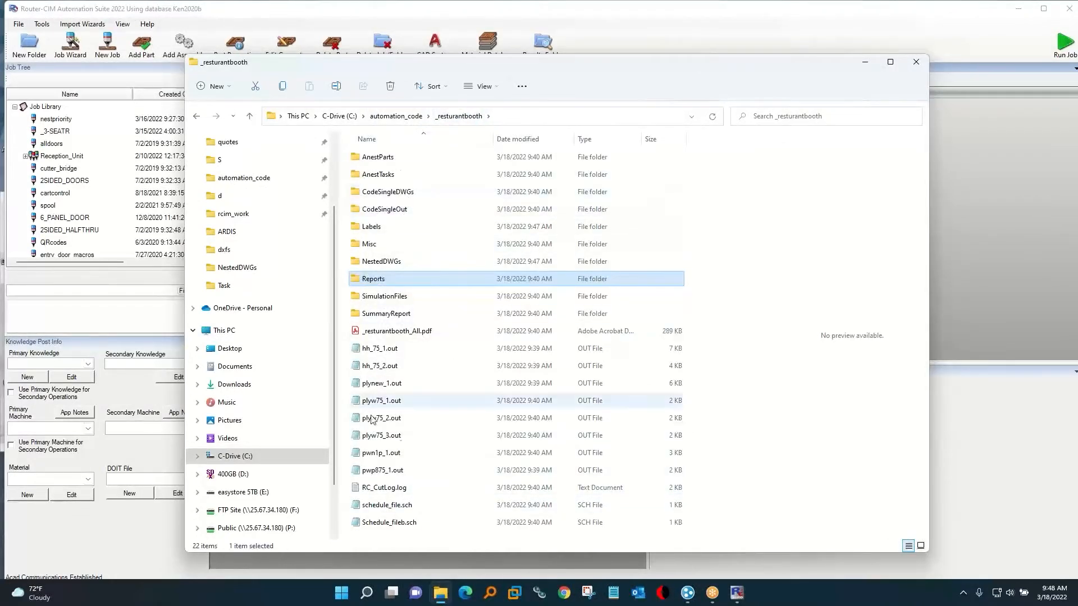
click(915, 63)
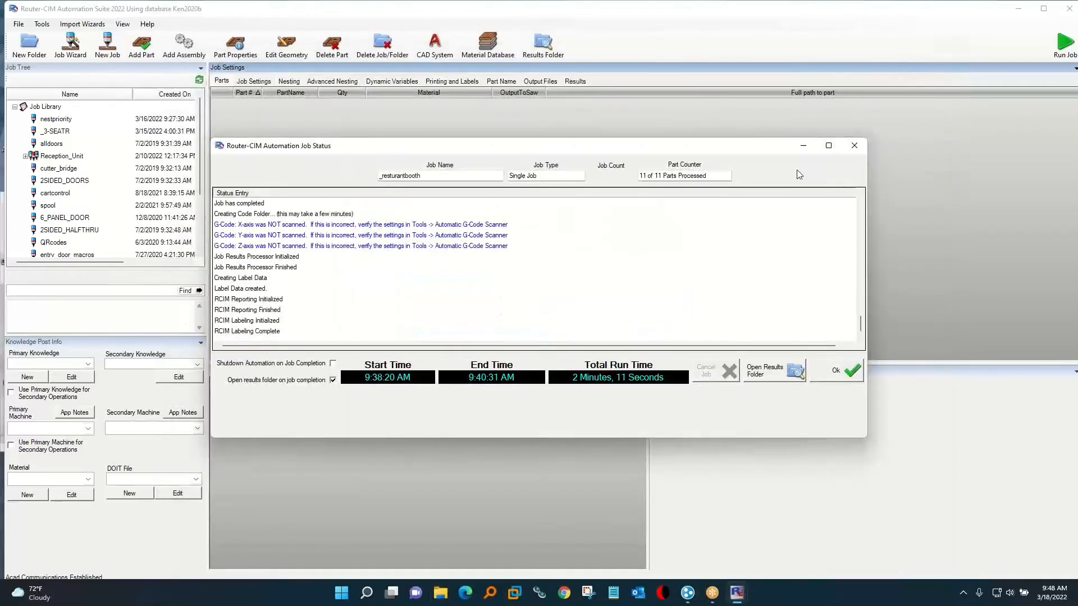
click(859, 147)
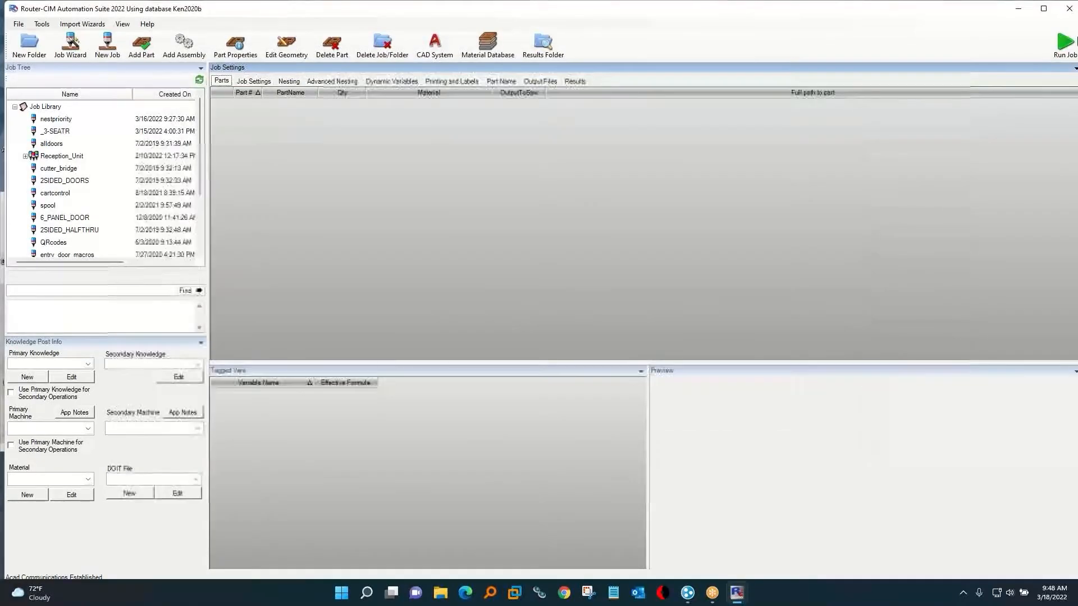
click(1068, 9)
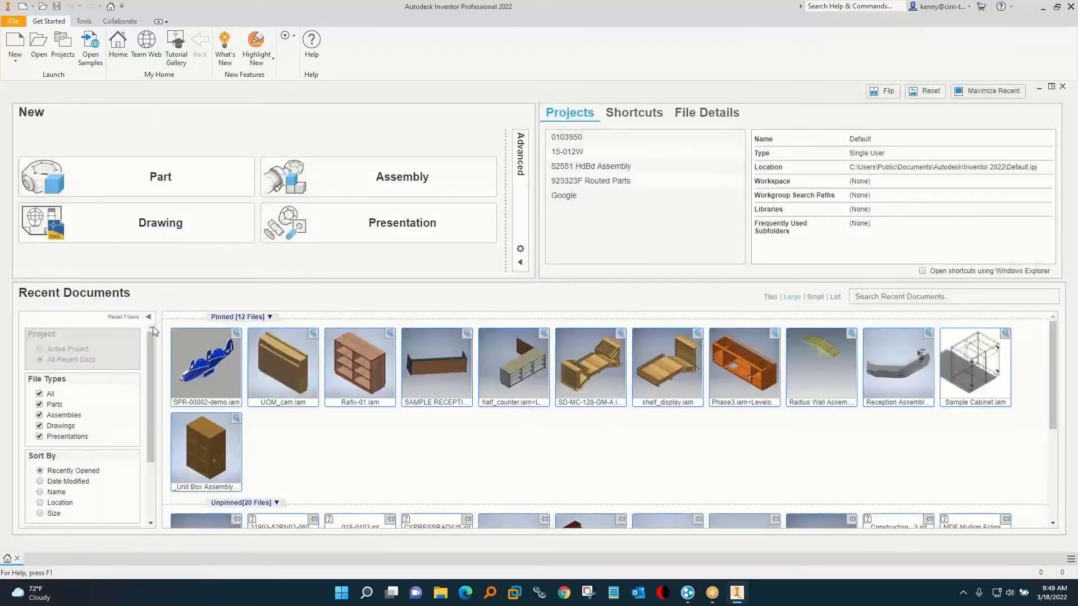
Open the UOM_cam.iam cabinet assembly in Inventor, expand the Bottom_Panel_cam component and look over the model.
click(287, 386)
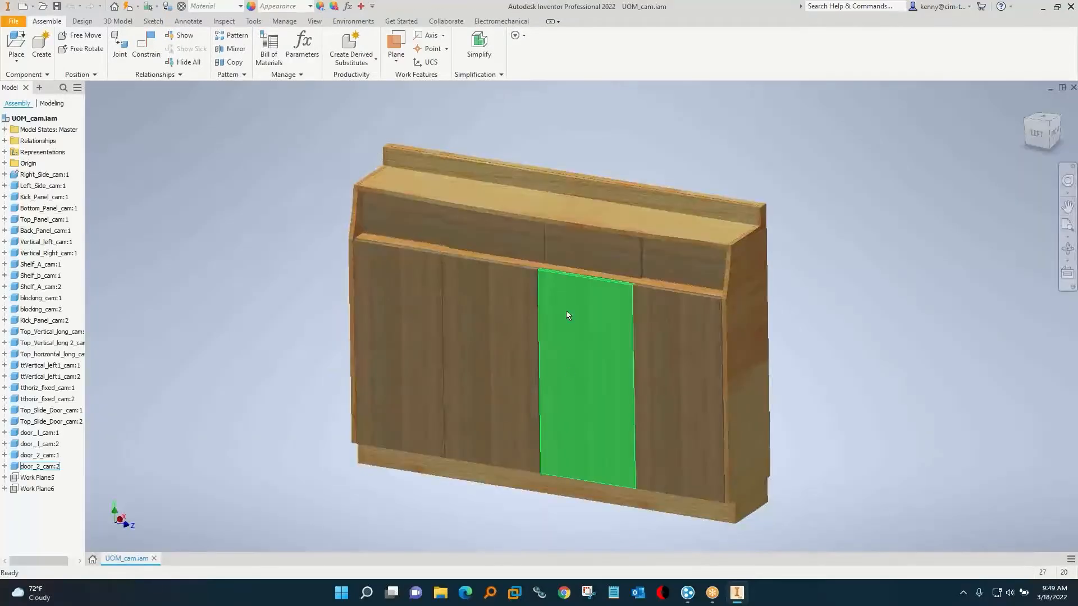
click(4, 208)
click(43, 209)
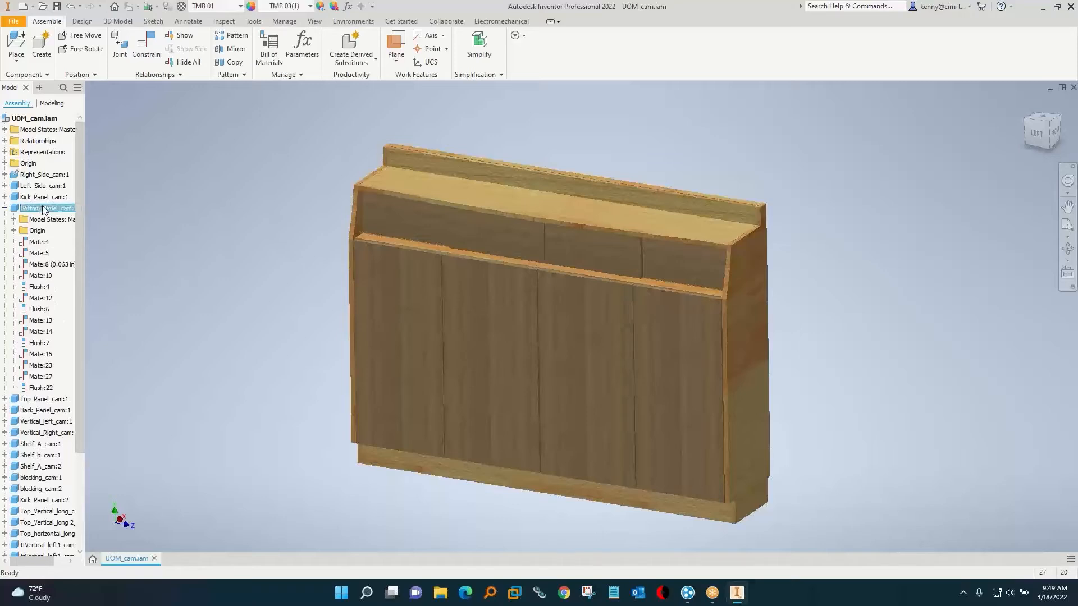
click(419, 299)
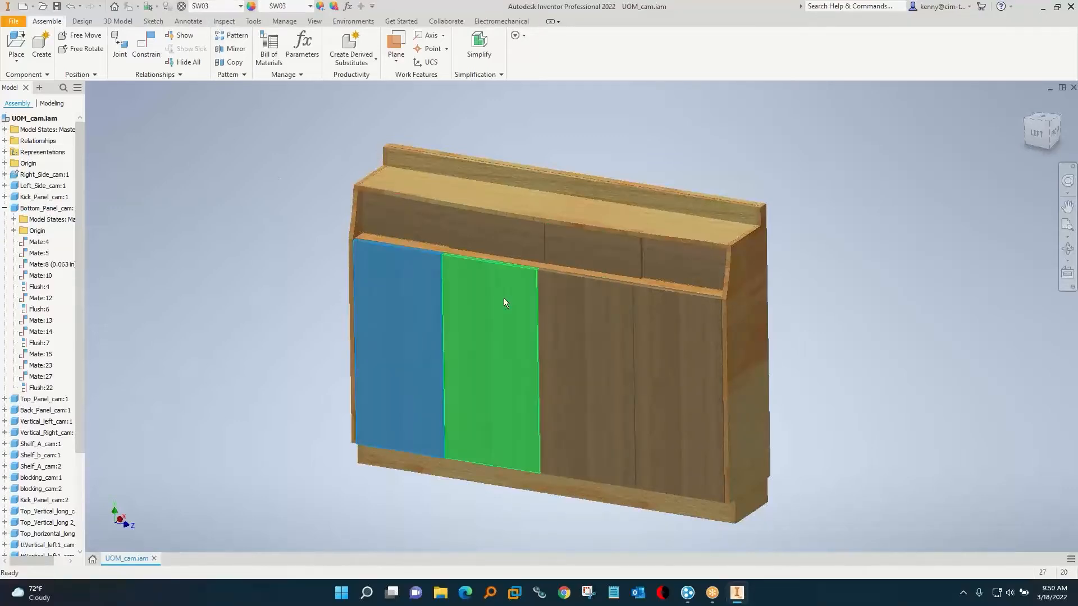
key(Escape)
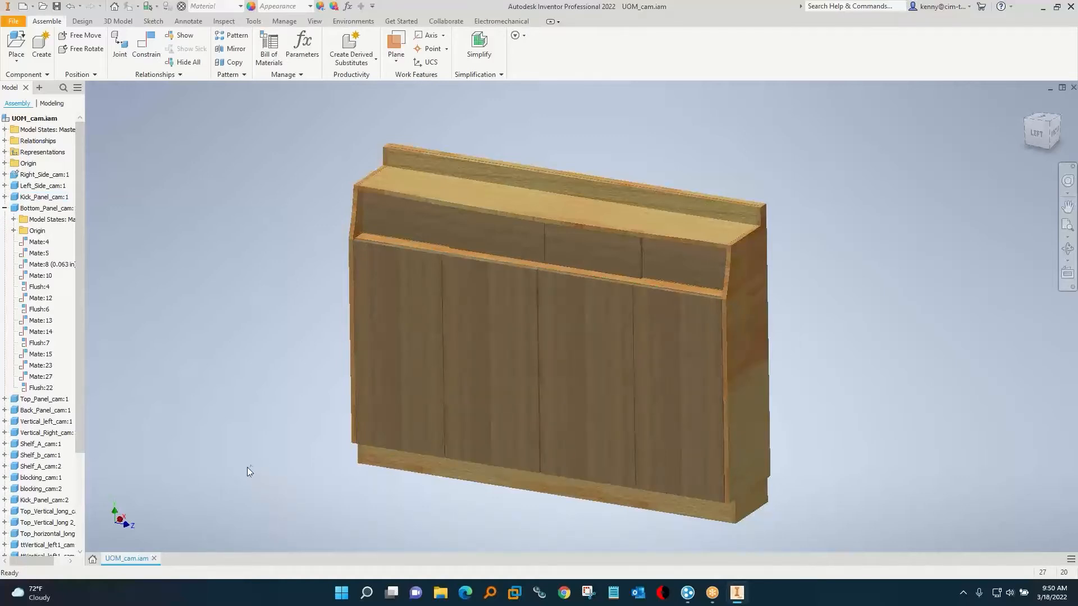
shift+middle_drag(564, 407, 536, 411)
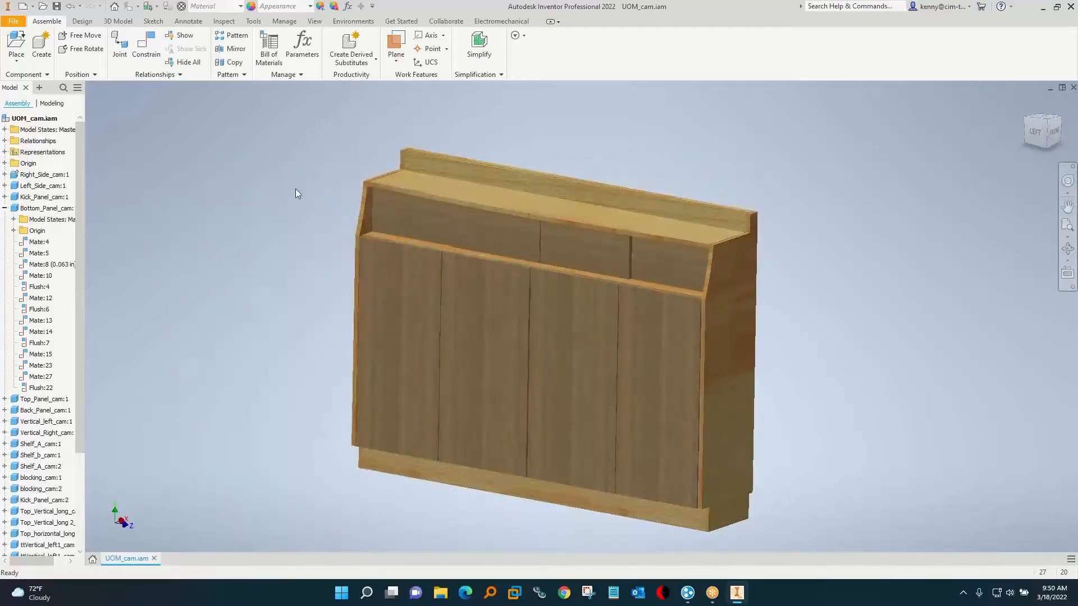
Review the Colors & Layers and Geometric pages of the Solid-CIM settings and accept them unchanged.
click(353, 21)
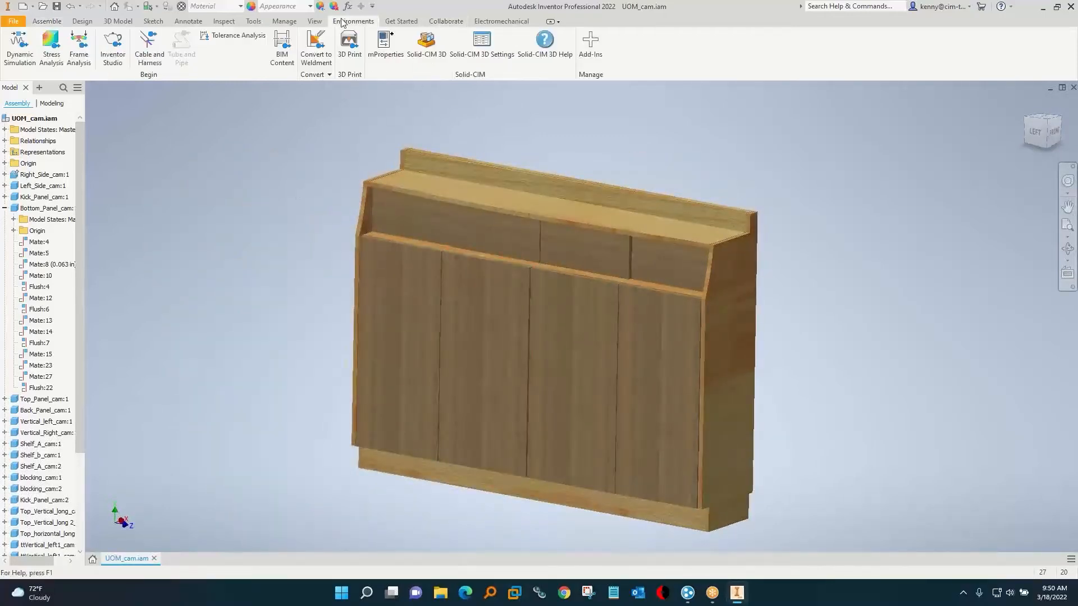
click(425, 44)
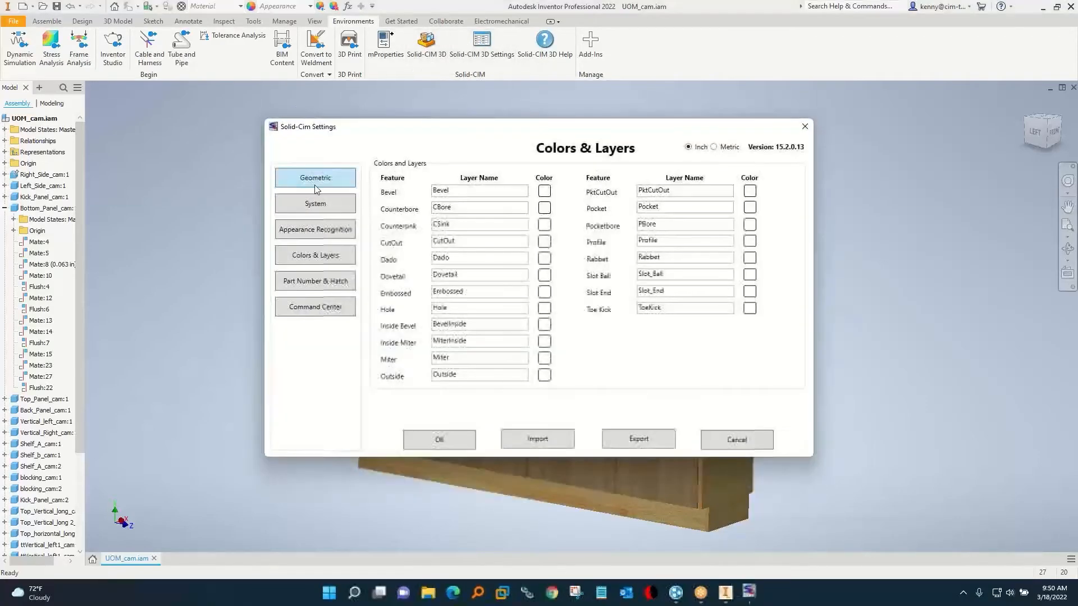
click(331, 176)
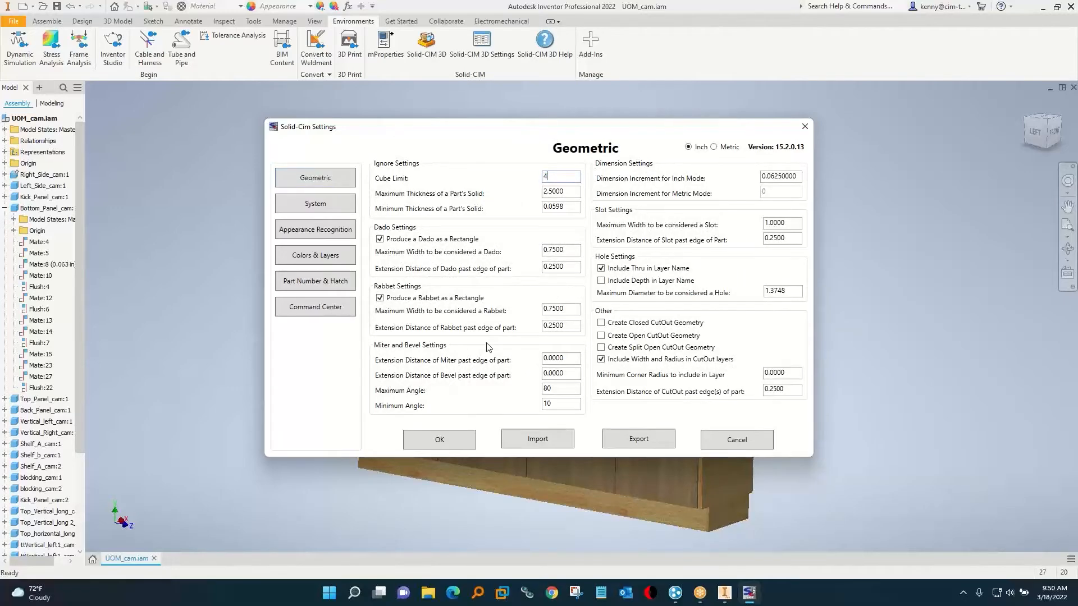
click(438, 442)
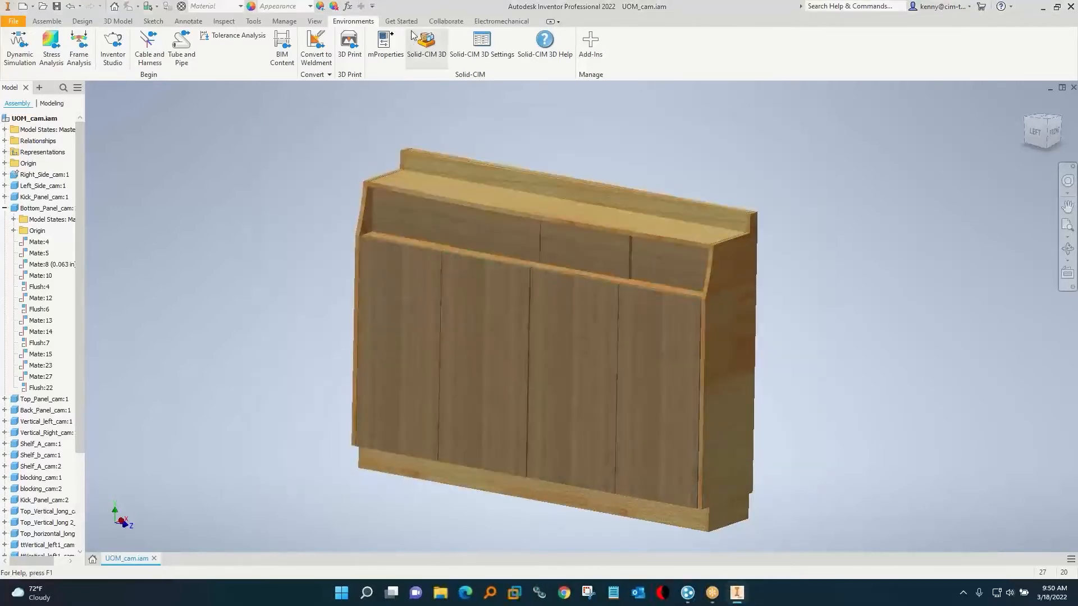
Process the assembly with Solid-CIM 3D and save the SCIM job as UOM_cam.csv, replacing the existing file.
click(431, 48)
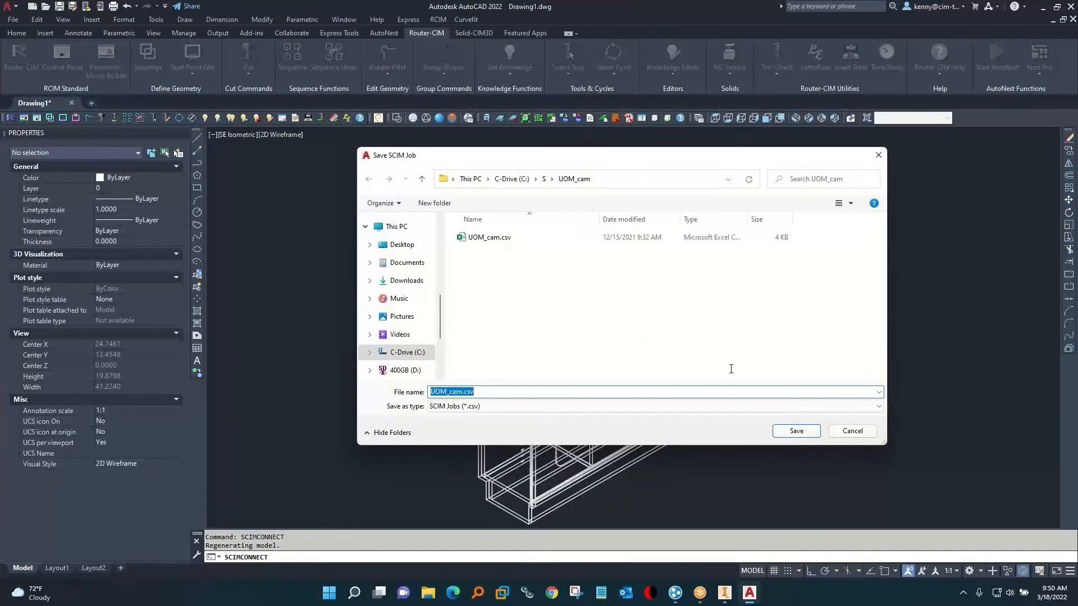
click(797, 436)
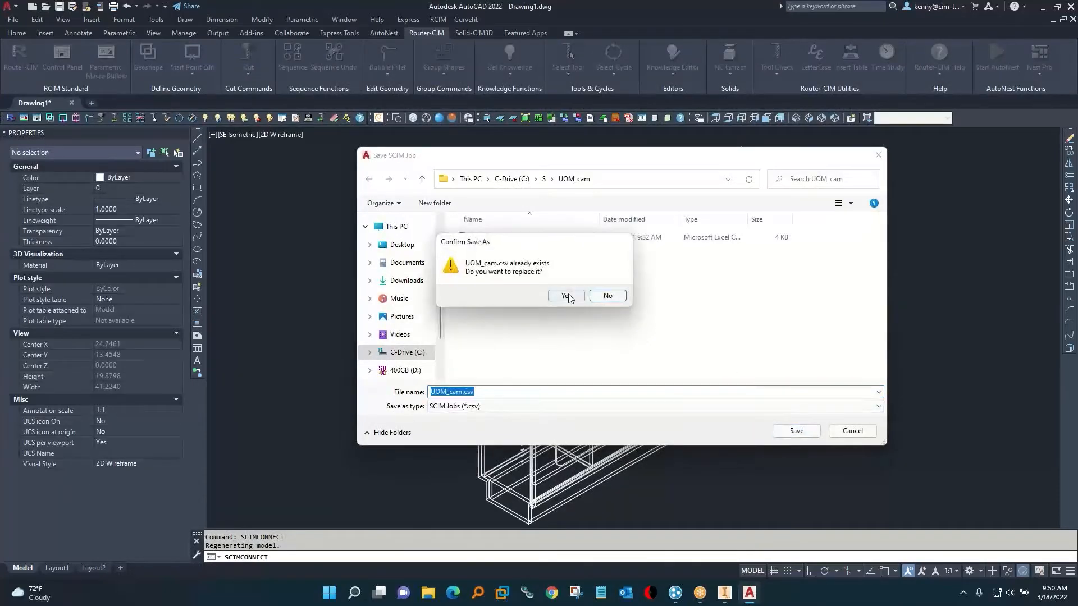
click(566, 296)
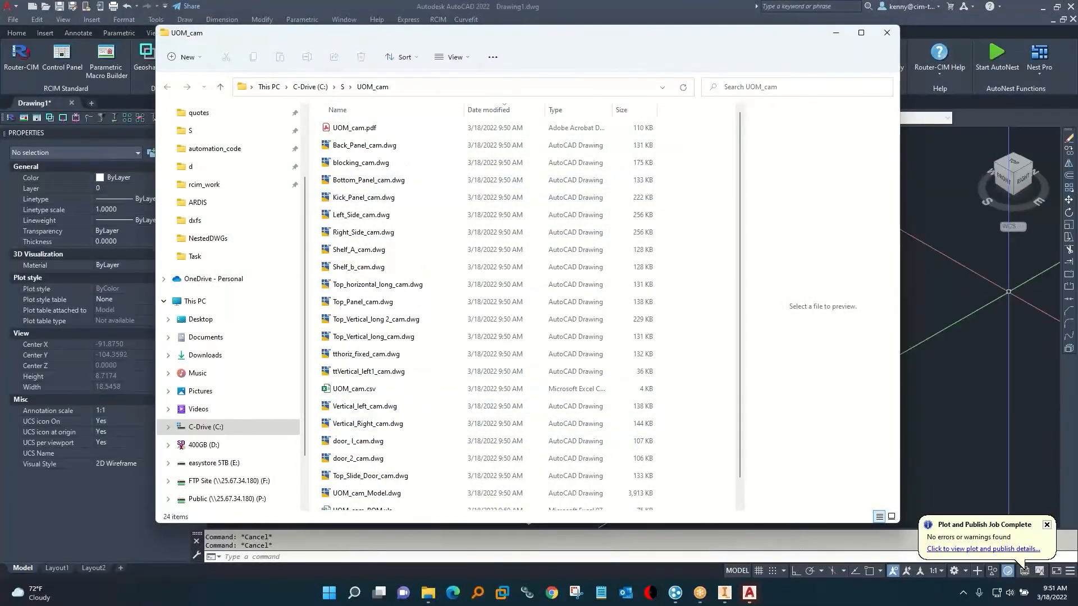
Return to the AutoCAD drawing and spread the cabinet parts into an exploded view with SCIM's Drag option.
click(979, 293)
click(894, 266)
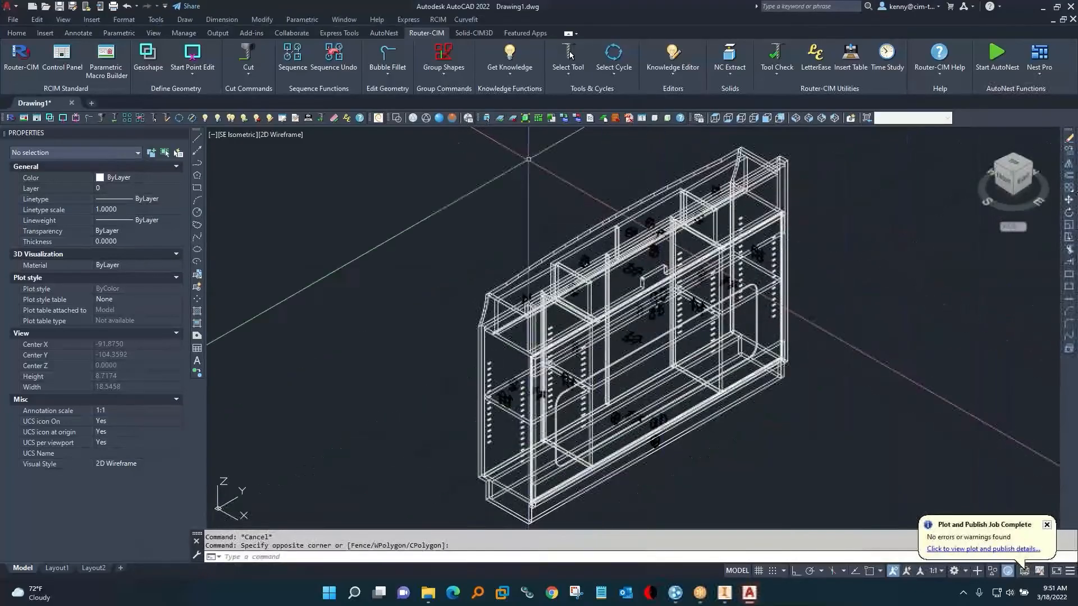
click(486, 119)
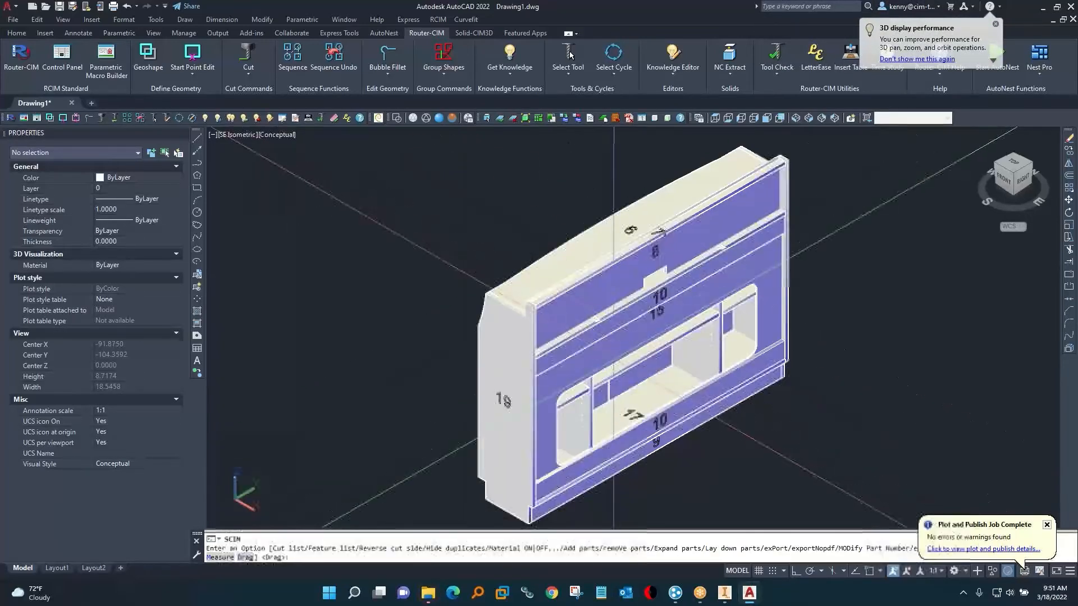
key(Return)
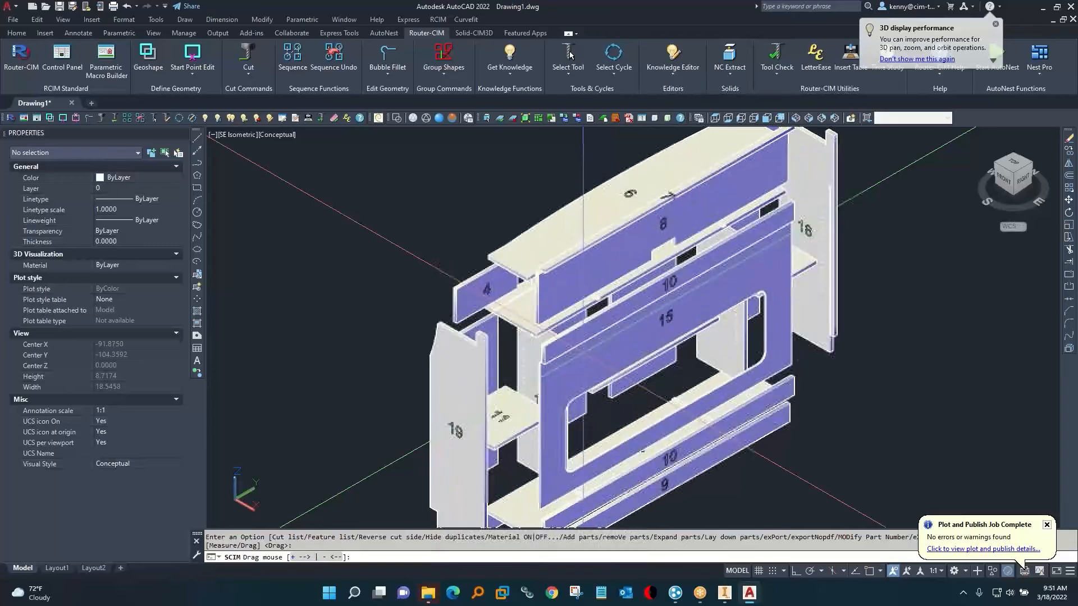
key(Escape)
Move side panels 18 and 19 outward, away from the exploded cabinet.
mouse_move(707, 337)
shift+middle_down()
mouse_move(760, 339)
mouse_move(723, 324)
shift+middle_up()
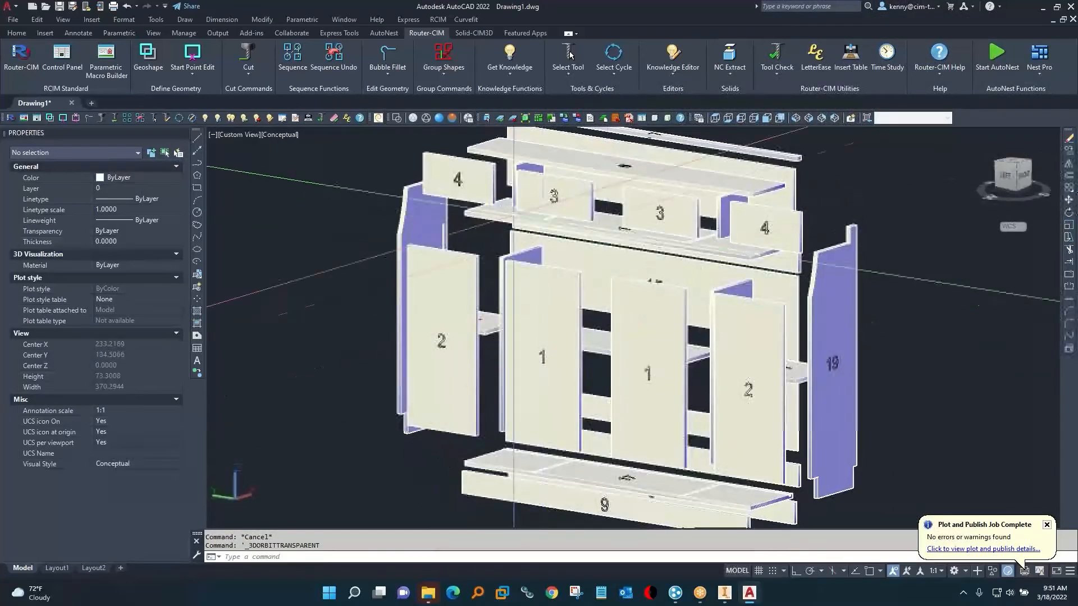
text(m)
key(Return)
click(437, 216)
key(Return)
click(590, 276)
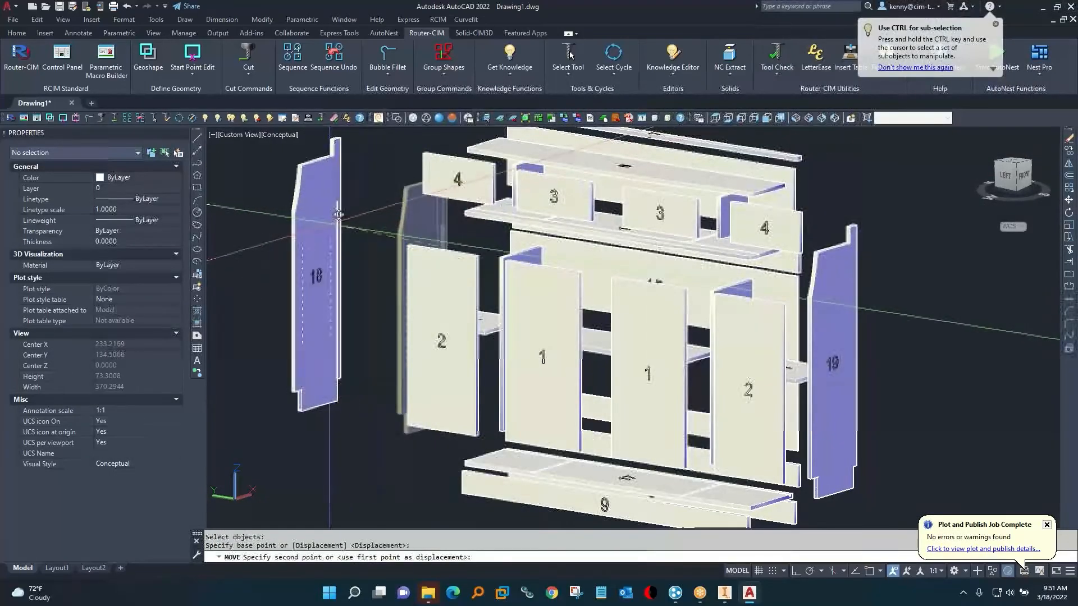
click(461, 253)
key(Return)
click(826, 304)
key(Return)
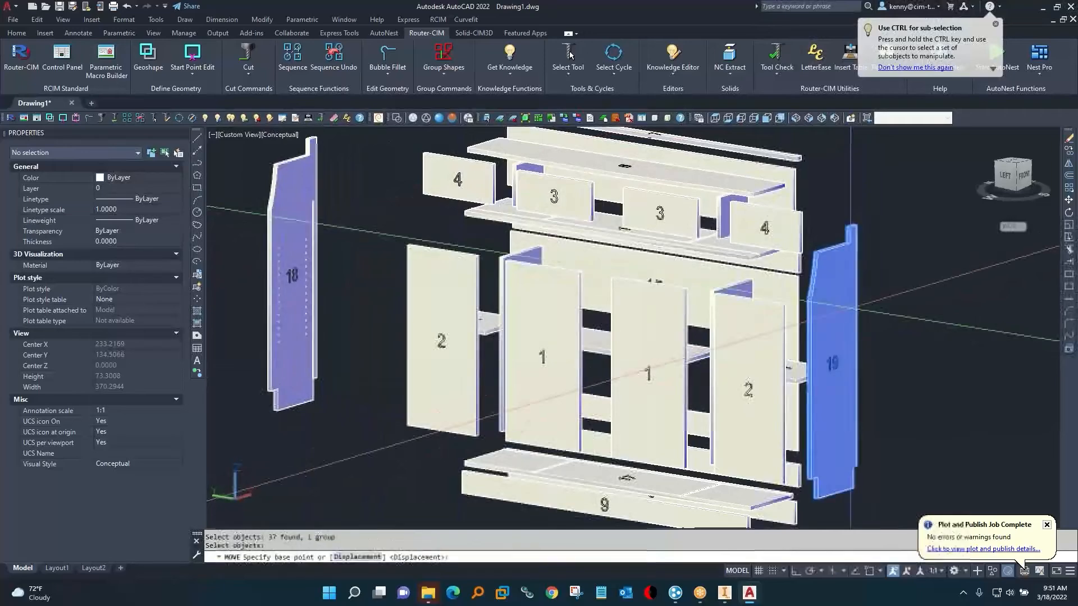
click(826, 304)
click(925, 336)
Lay all the cabinet parts flat and show them in the SE Isometric view.
scroll(532, 340, down, 2)
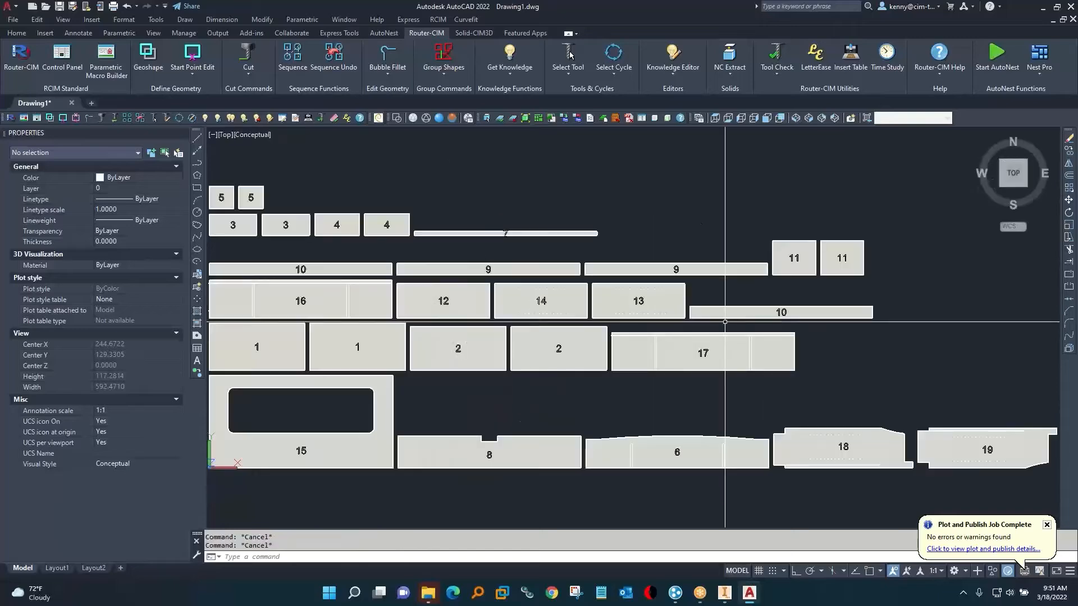
click(808, 121)
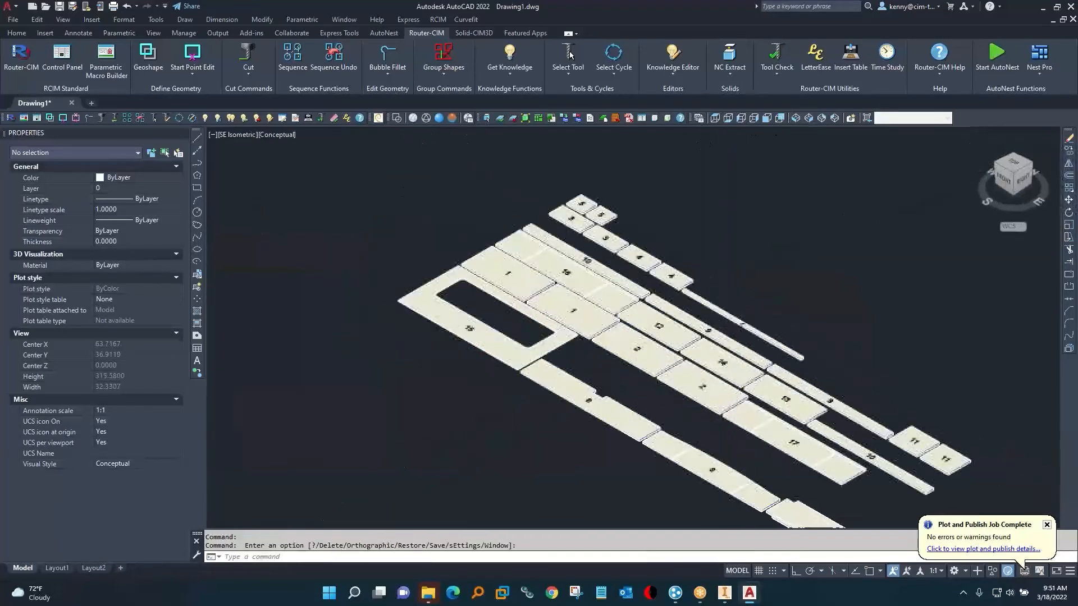
scroll(555, 281, up, 4)
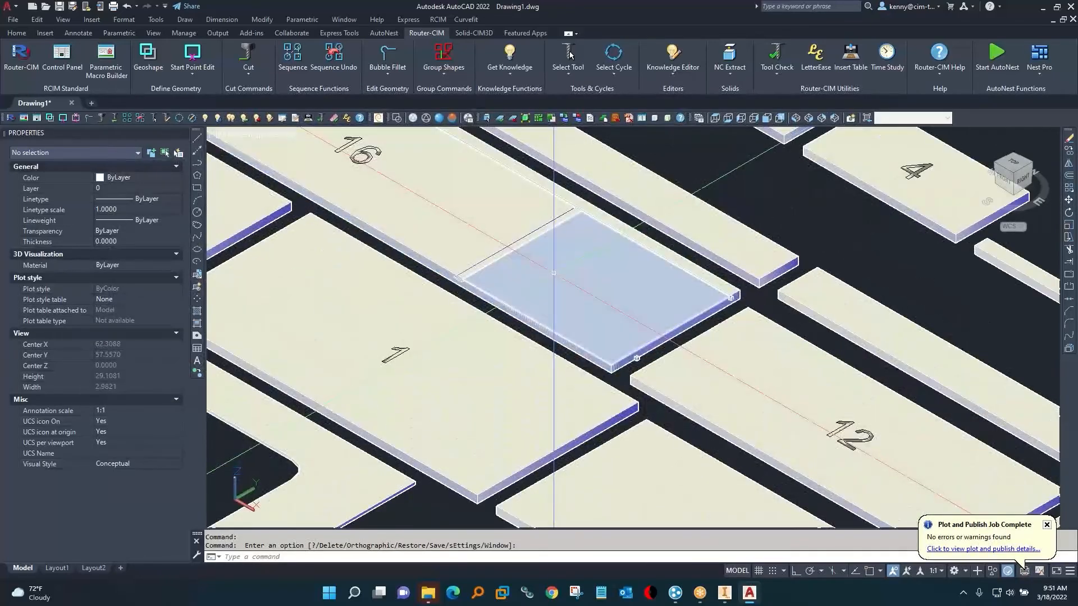
Toggle group selection and select the pocket cutout polyline on part 16 to examine its layer and thickness.
key(ctrl+h)
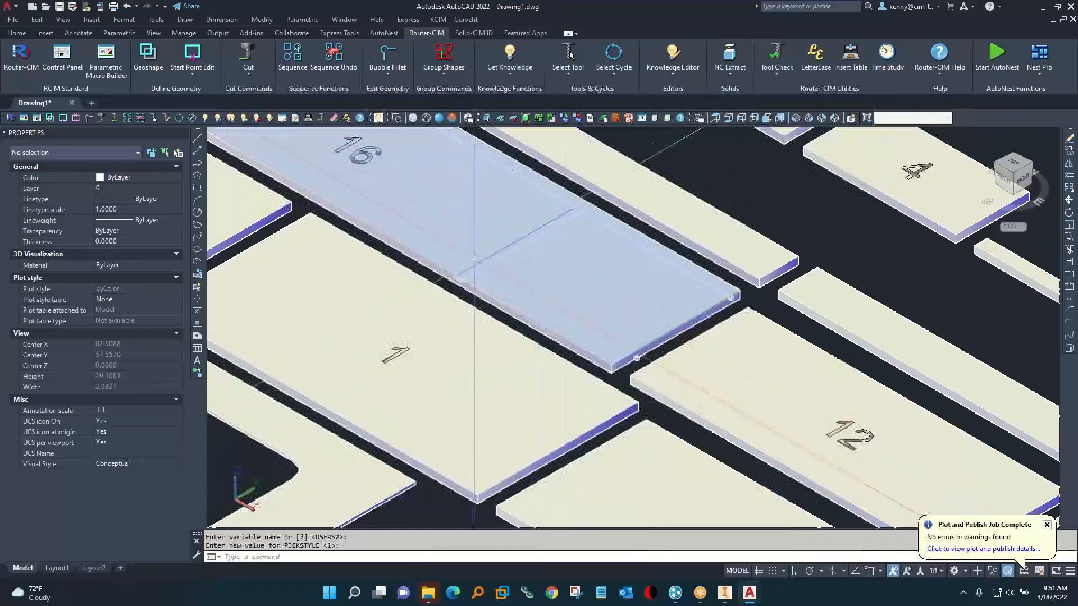
scroll(475, 260, up, 6)
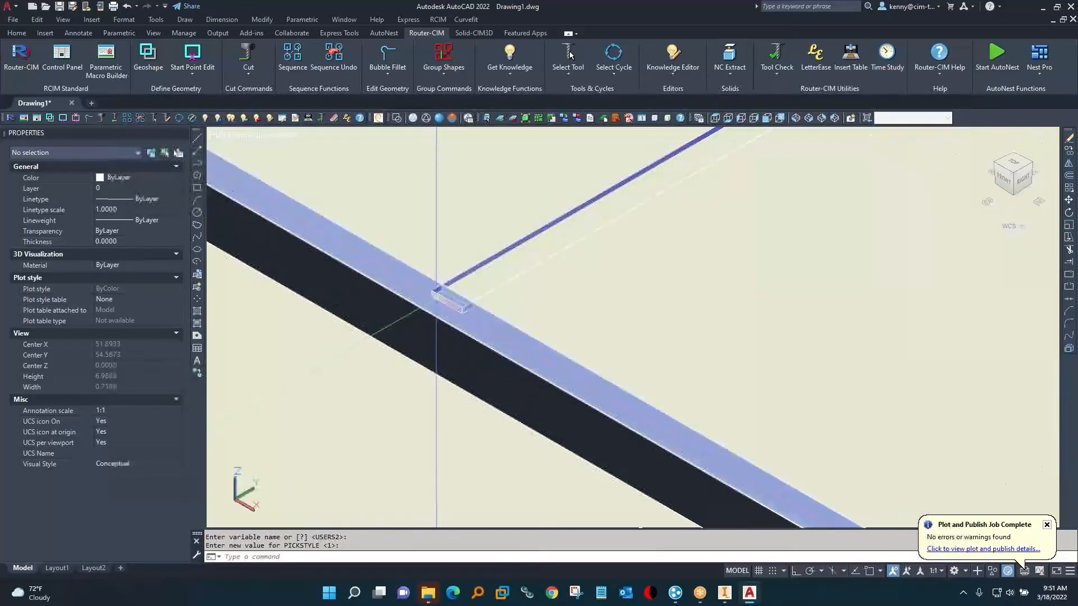
click(437, 289)
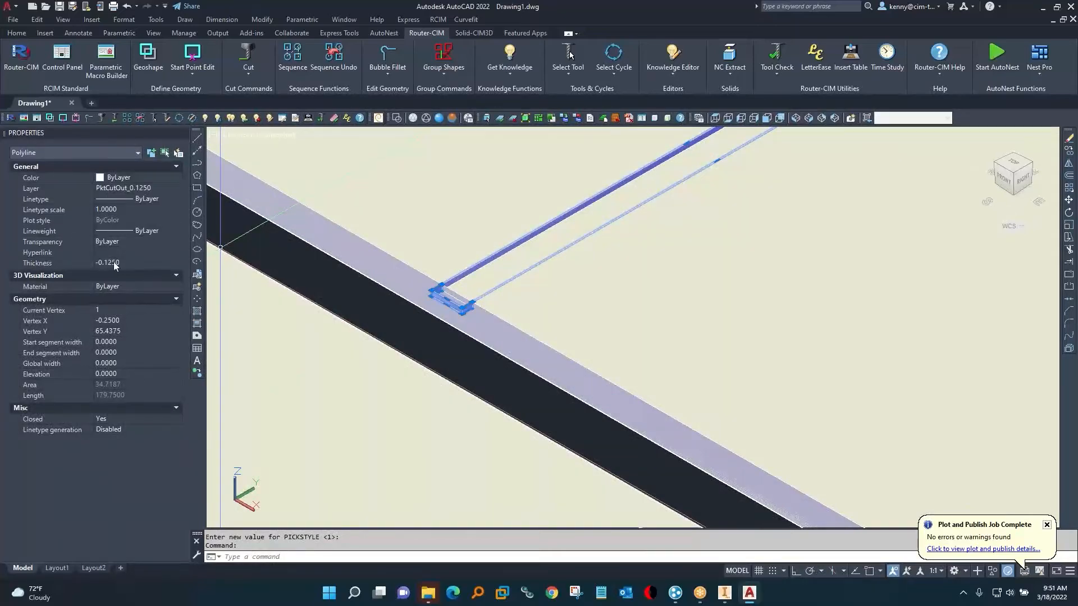
scroll(460, 291, down, 5)
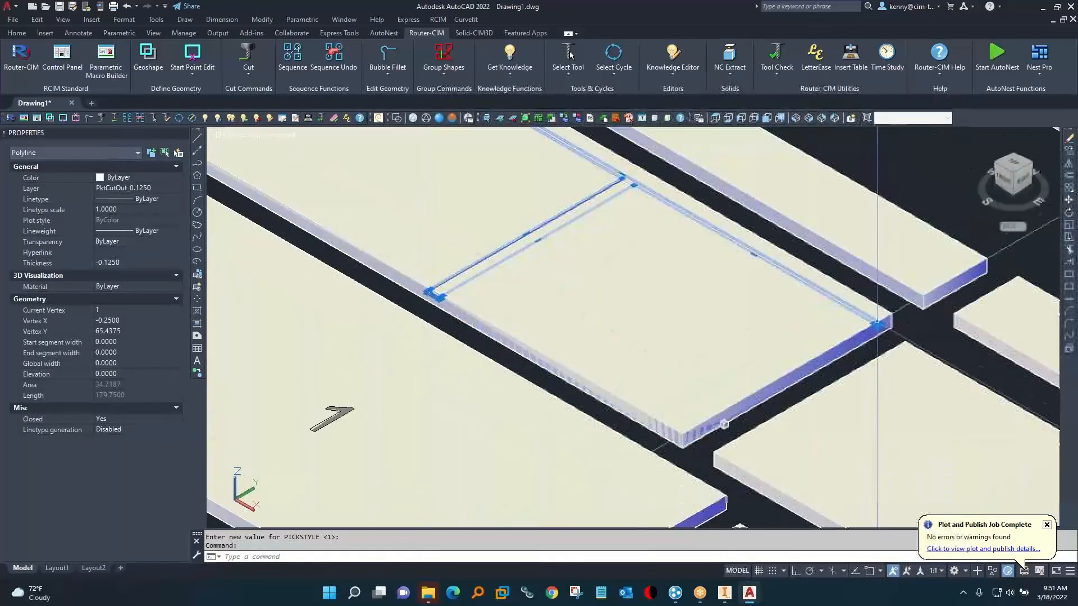
Clear the selection and examine the groove's end and small pocket on part 16 from below.
key(Escape)
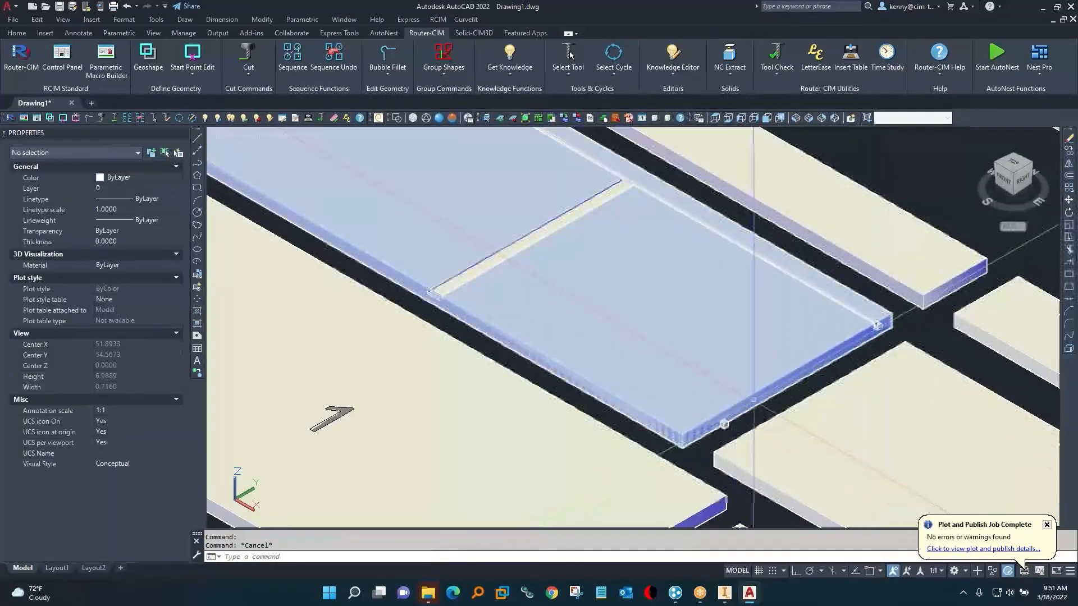
shift+middle_drag(754, 399, 721, 272)
scroll(690, 282, up, 4)
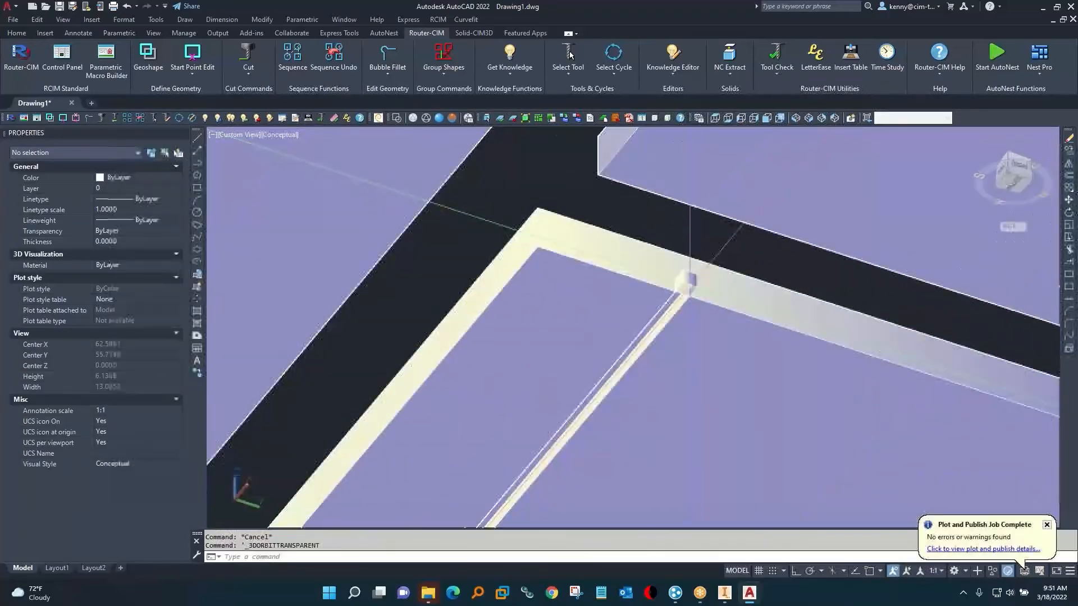
scroll(686, 280, up, 2)
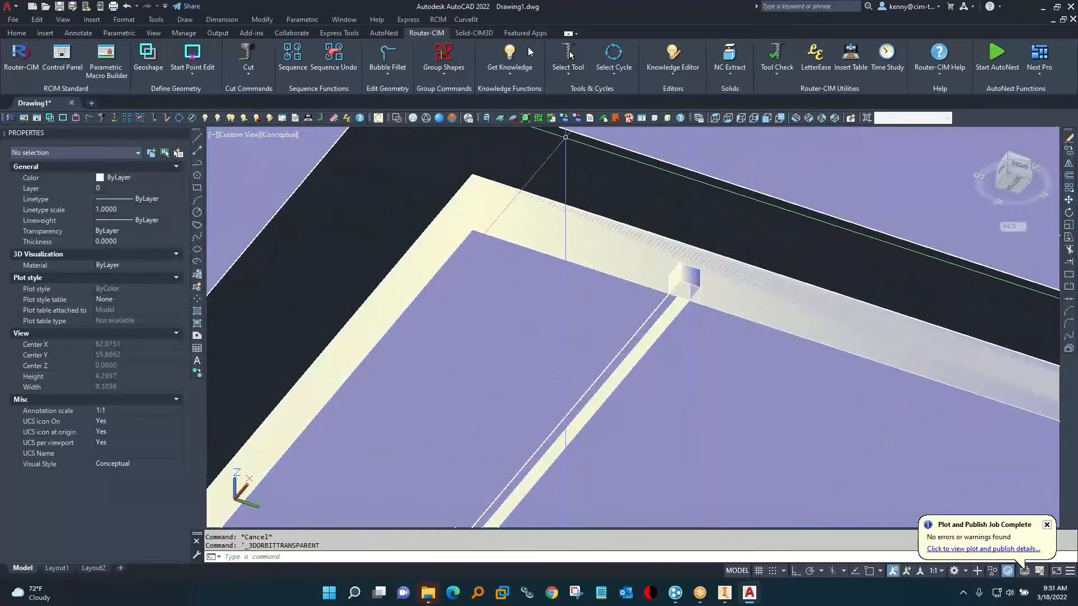
Review the backside options in the System section of the Solid-CIM settings, leaving them unchanged.
click(476, 33)
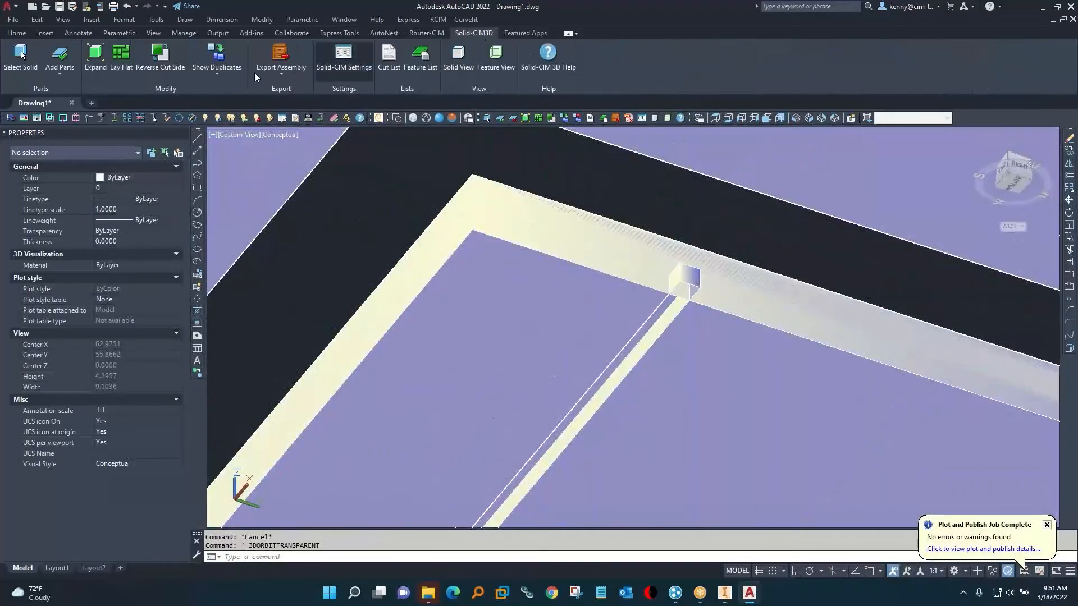
click(346, 64)
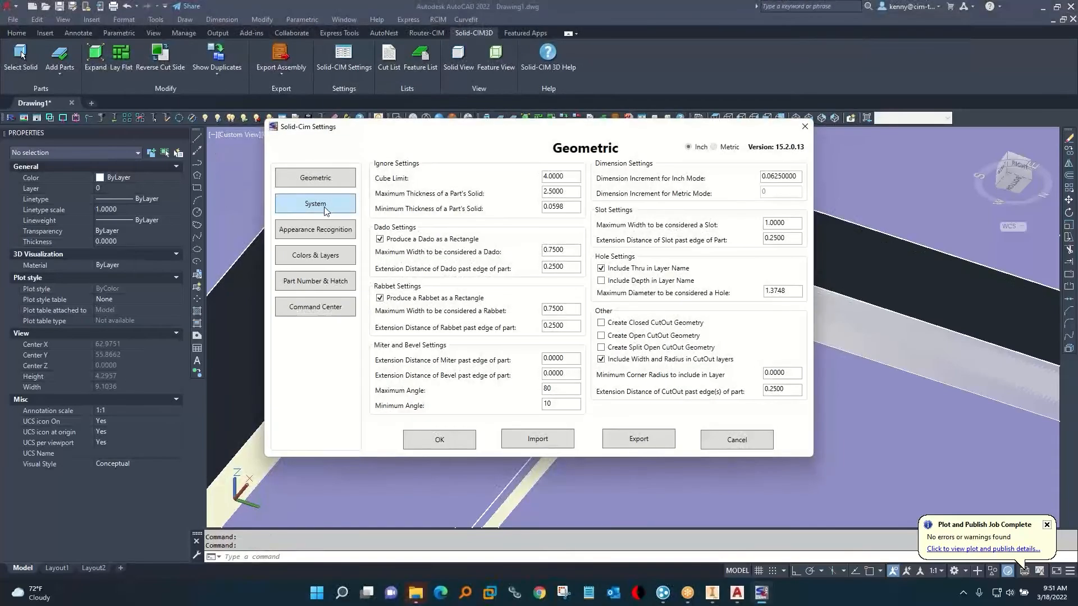
click(324, 208)
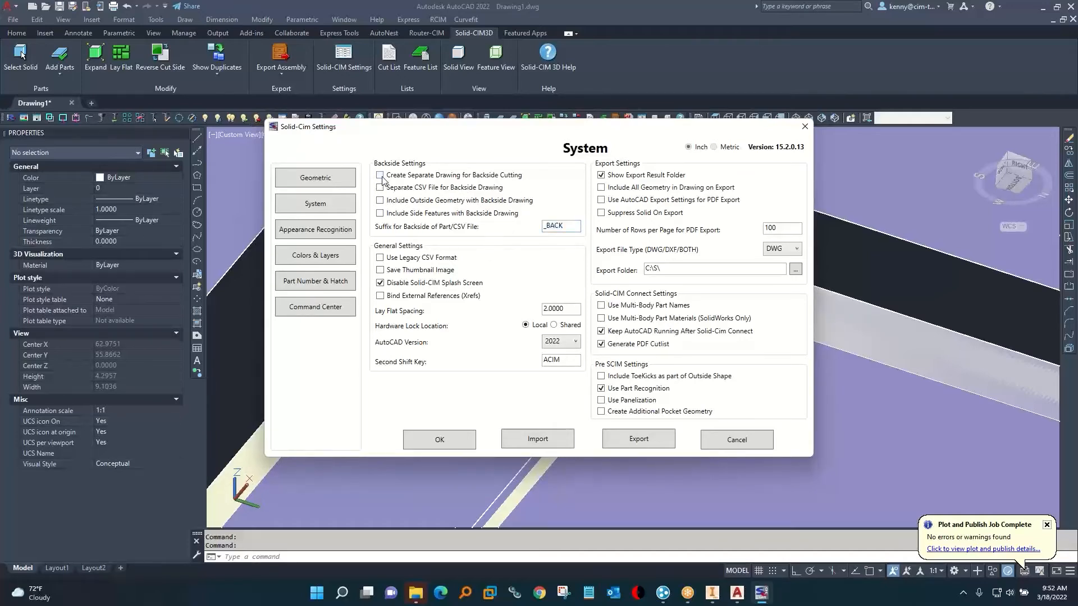
click(737, 439)
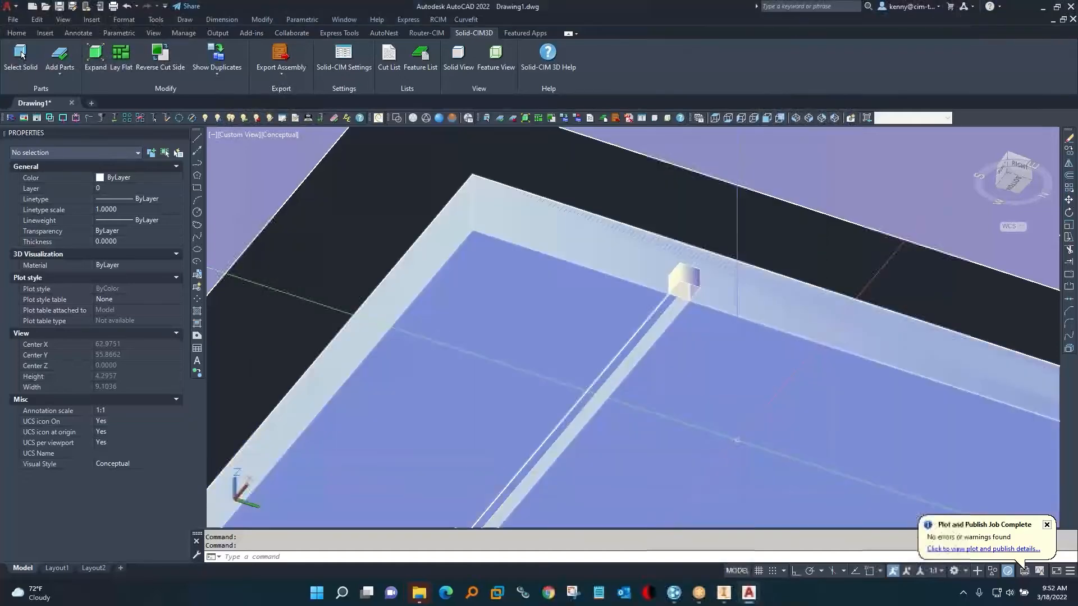
Look over the flat parts and the groove in part 6, and close AutoCAD without saving Drawing1.dwg.
scroll(720, 418, down, 5)
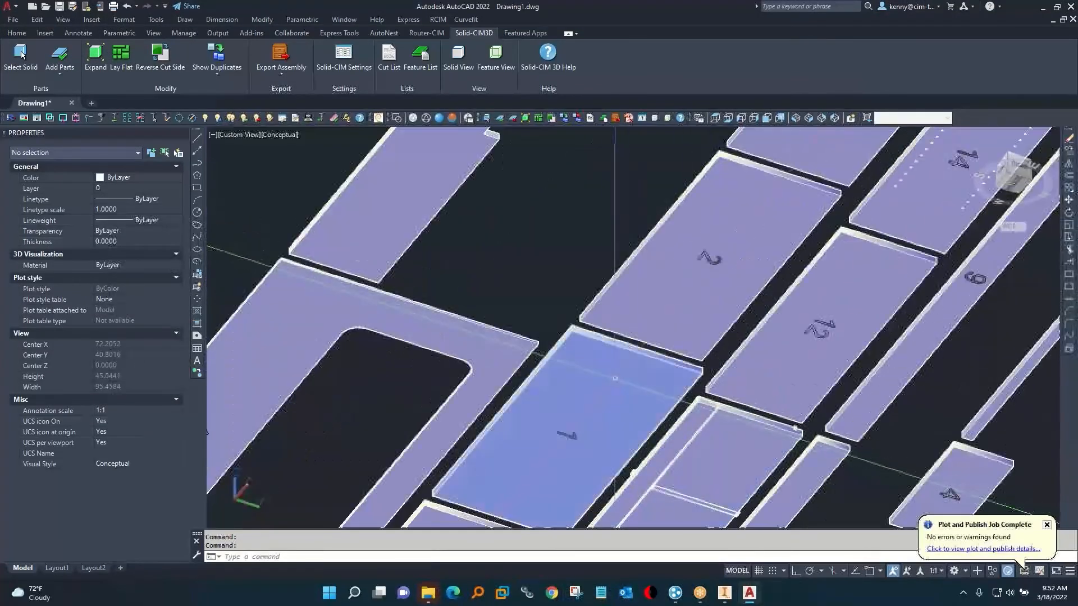
shift+middle_drag(605, 379, 654, 337)
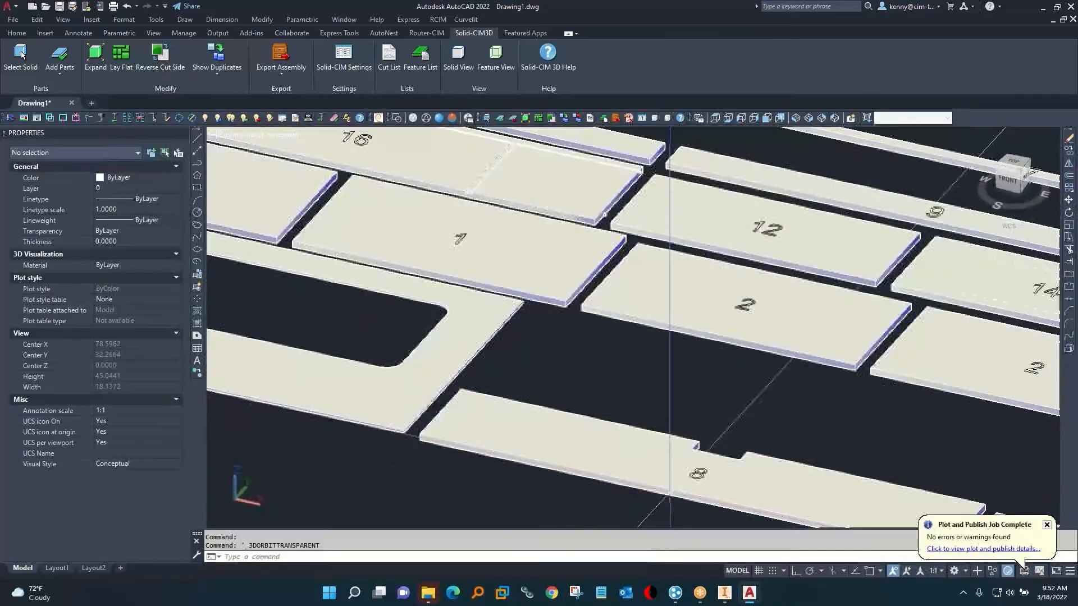
scroll(517, 300, down, 3)
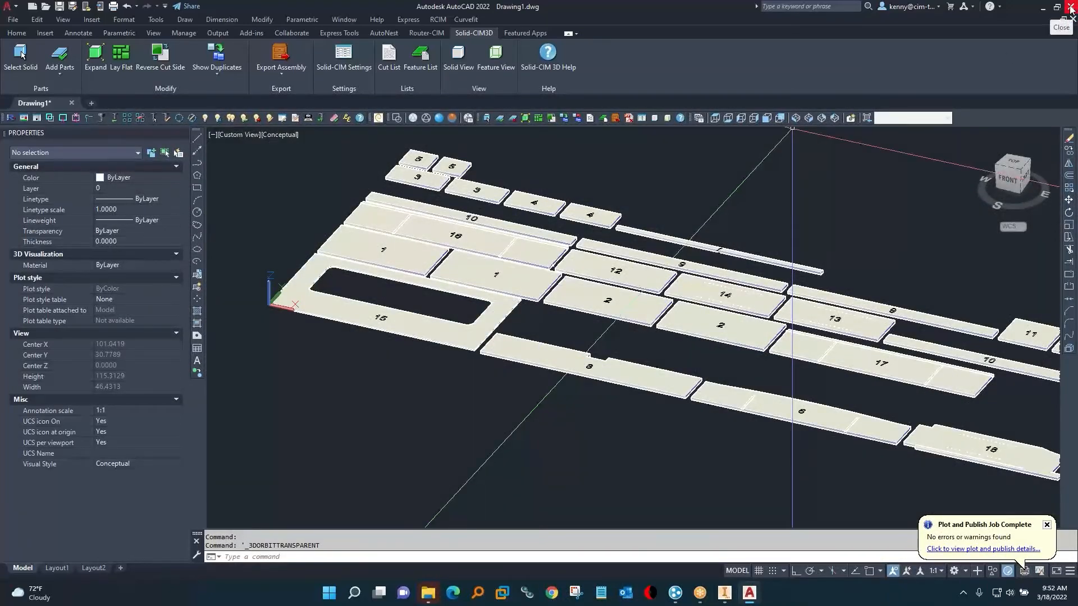
scroll(581, 503, up, 10)
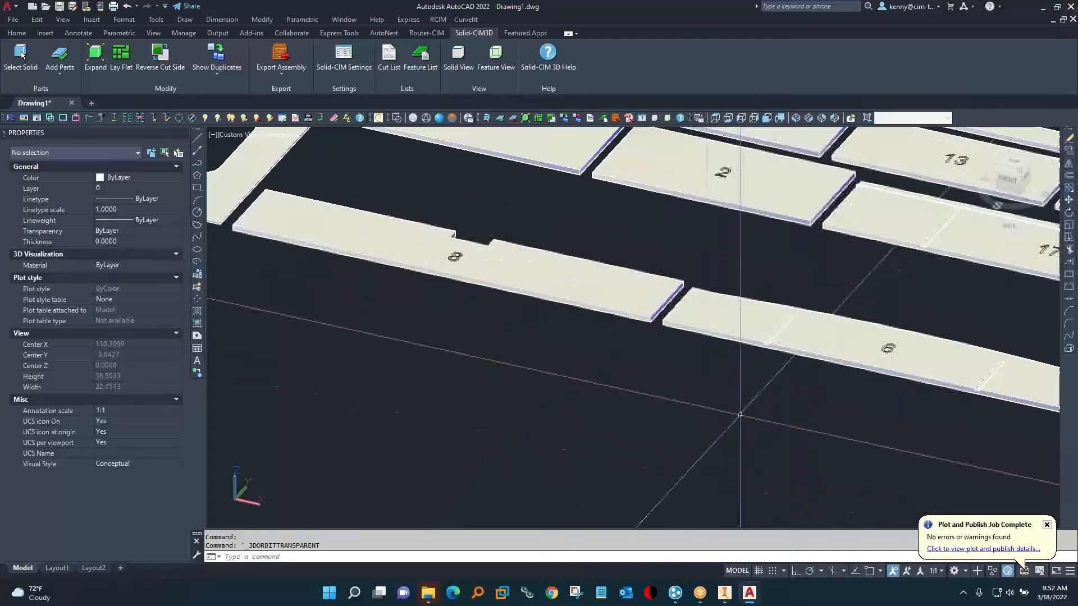
scroll(643, 481, up, 5)
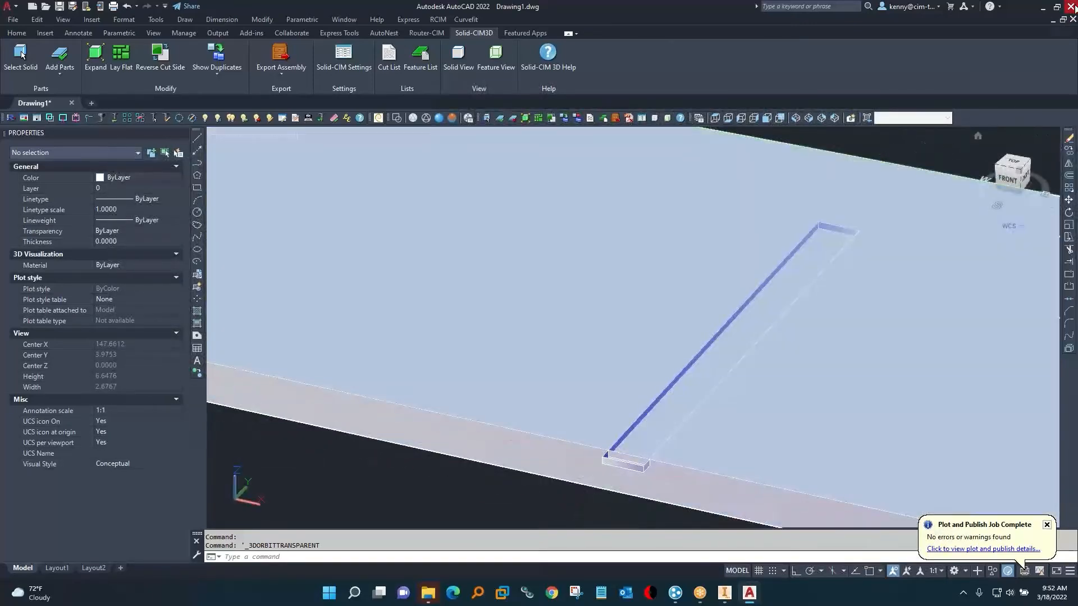
click(1070, 6)
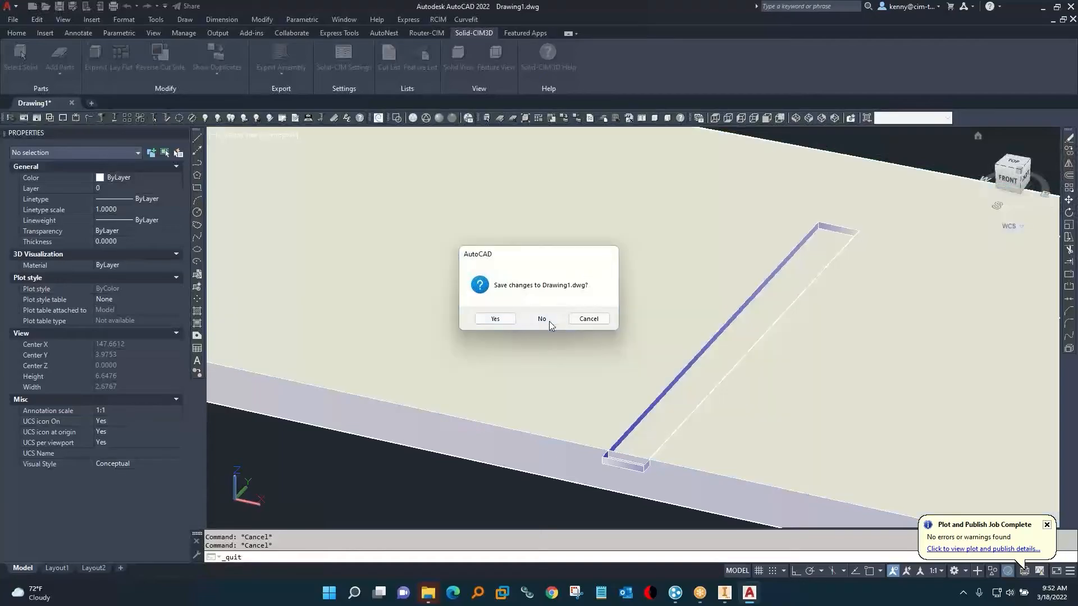
click(549, 321)
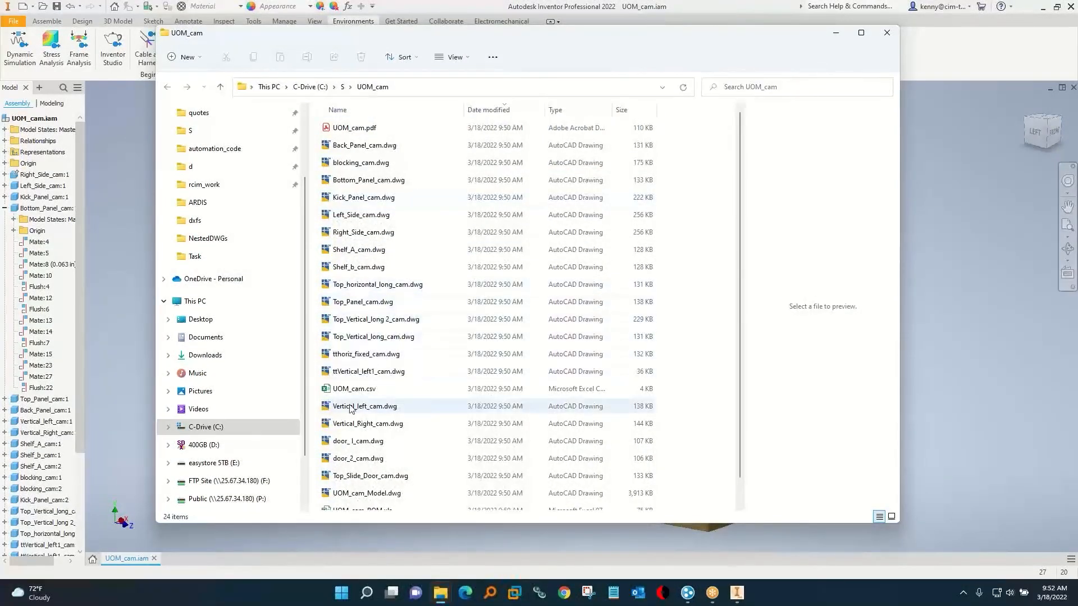
Send UOM_cam.csv to be cut with Router-CIM Automation Suite and close the UOM_cam export folder.
right_click(356, 394)
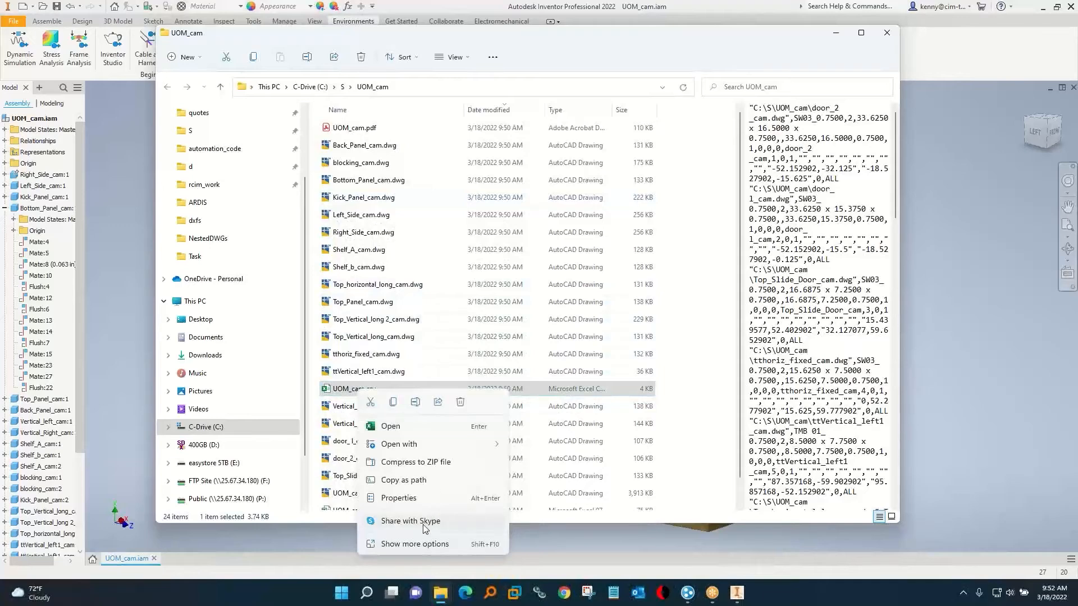
click(416, 544)
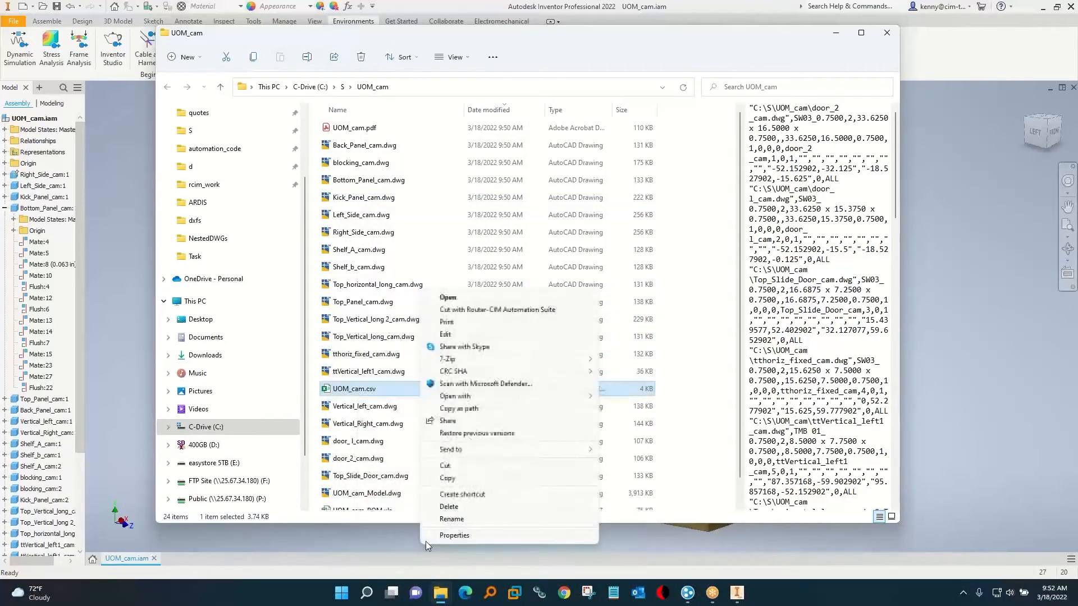
click(490, 310)
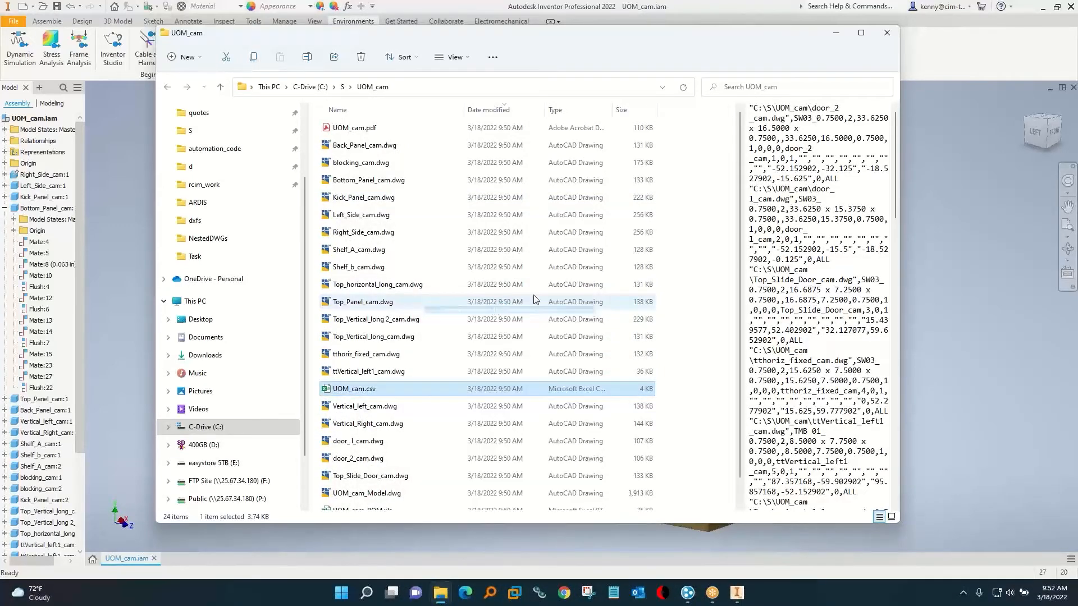
click(887, 32)
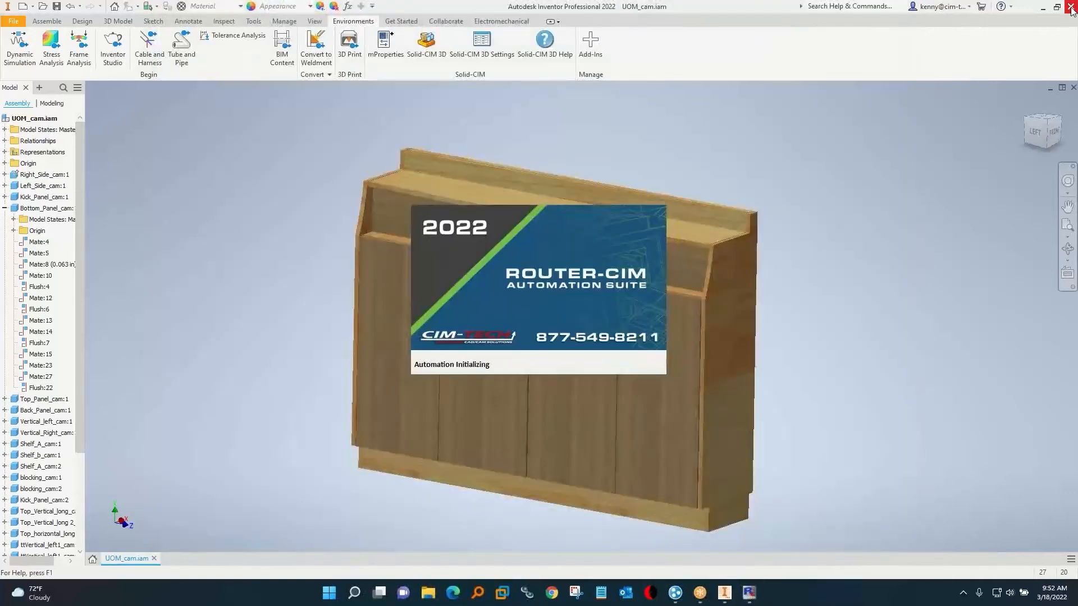
click(501, 310)
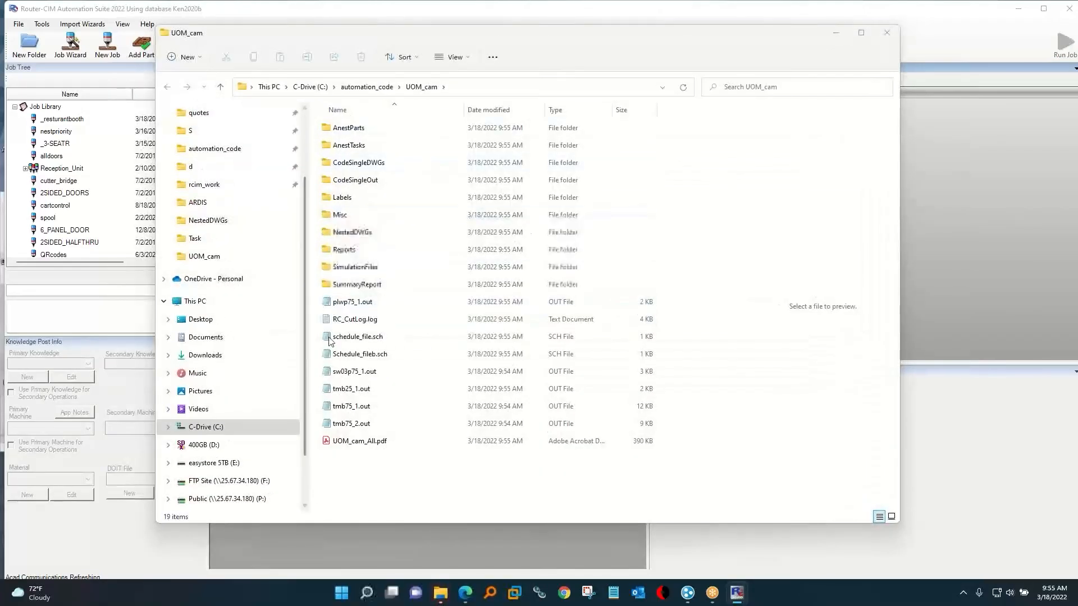
Examine the G-code in sw03p75_1.out, and close the results folder and the job status report.
double_click(351, 372)
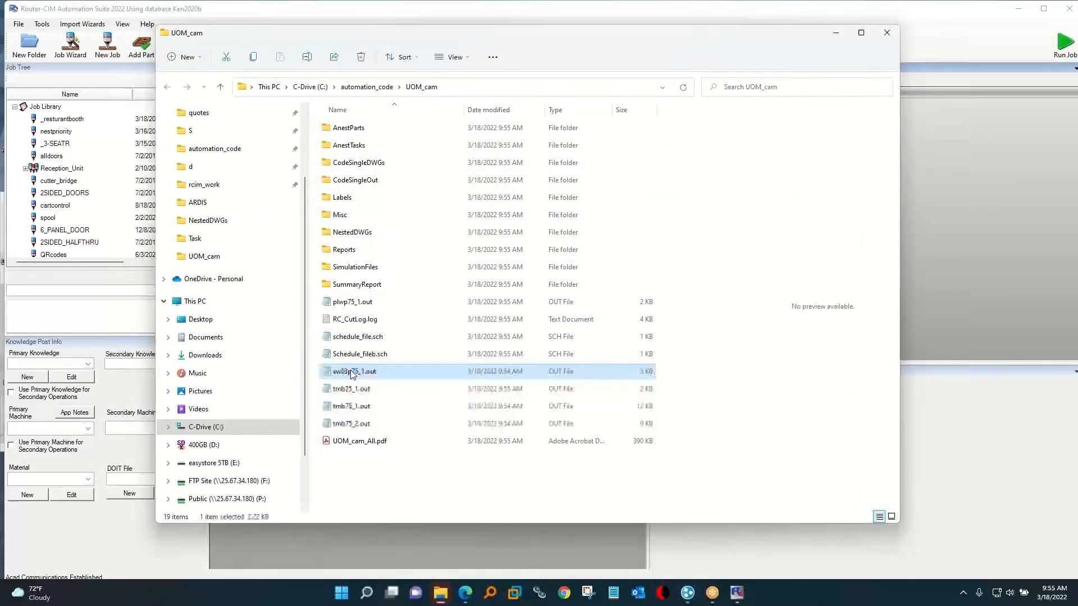
scroll(137, 318, down, 1)
scroll(137, 318, down, 10)
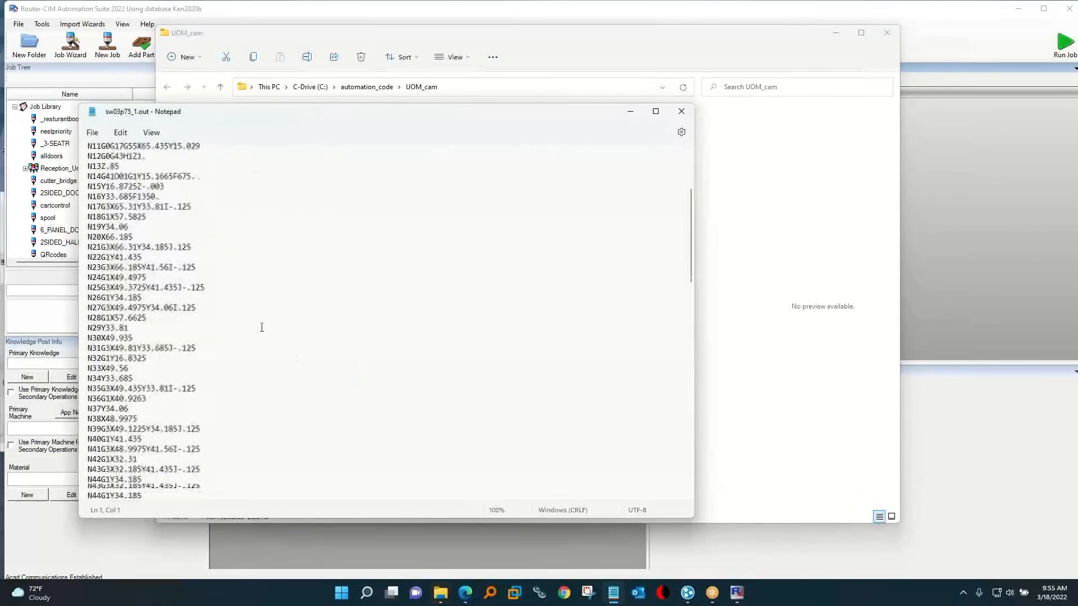
click(681, 111)
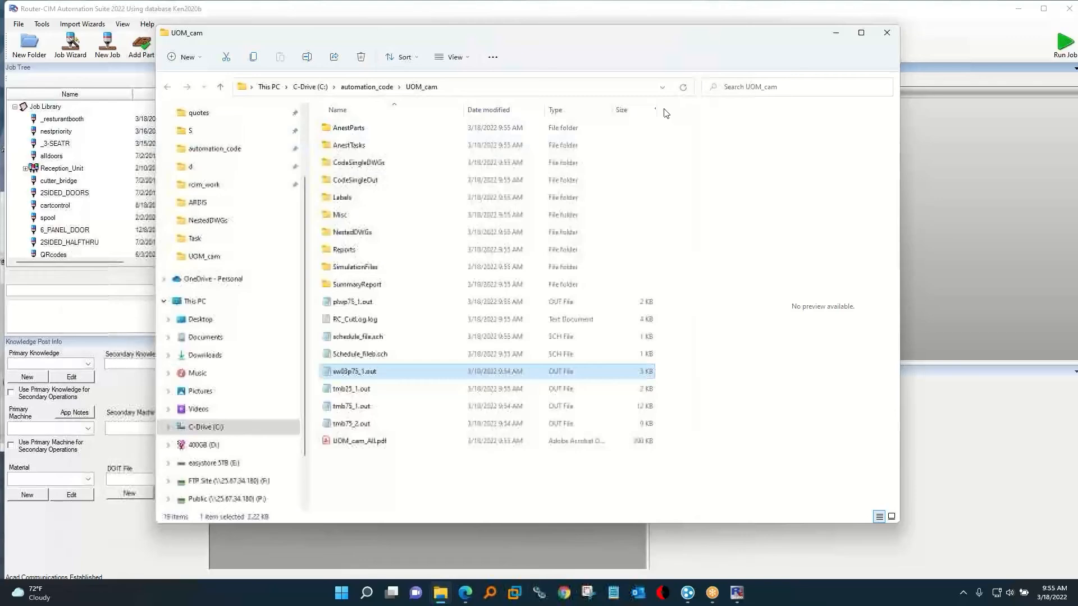
click(886, 32)
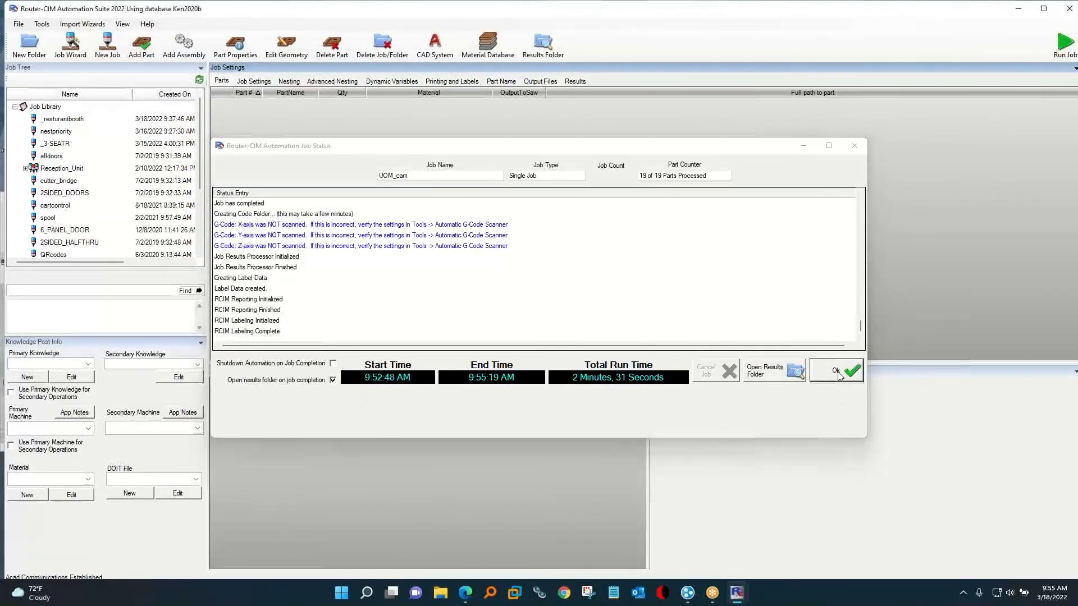
click(840, 373)
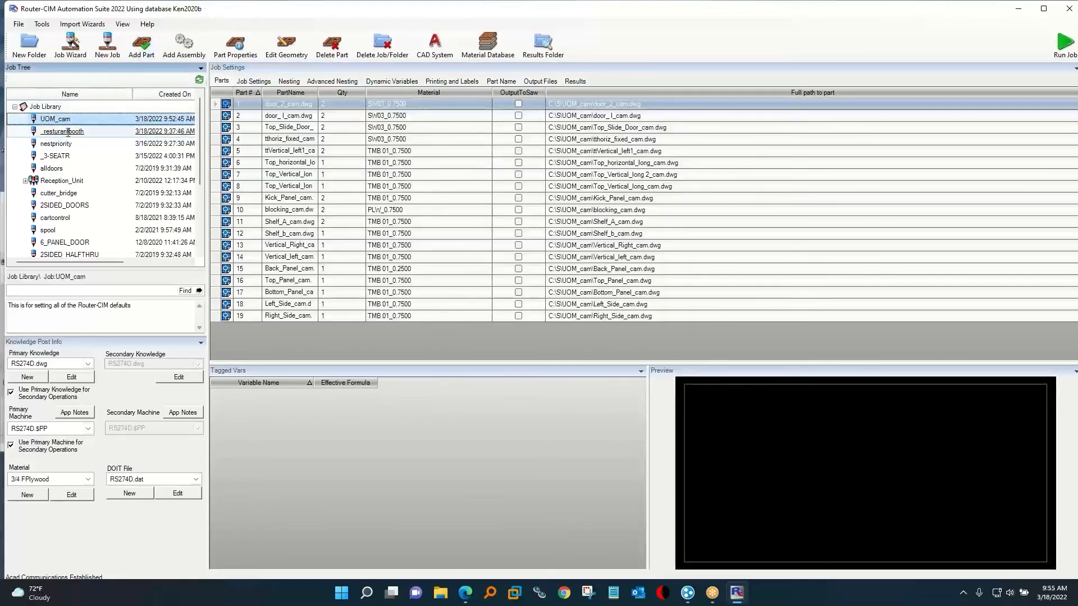
Preview several parts of the UOM_cam job and inspect the part properties of Shelf_b_cam.dwg.
click(285, 151)
click(298, 187)
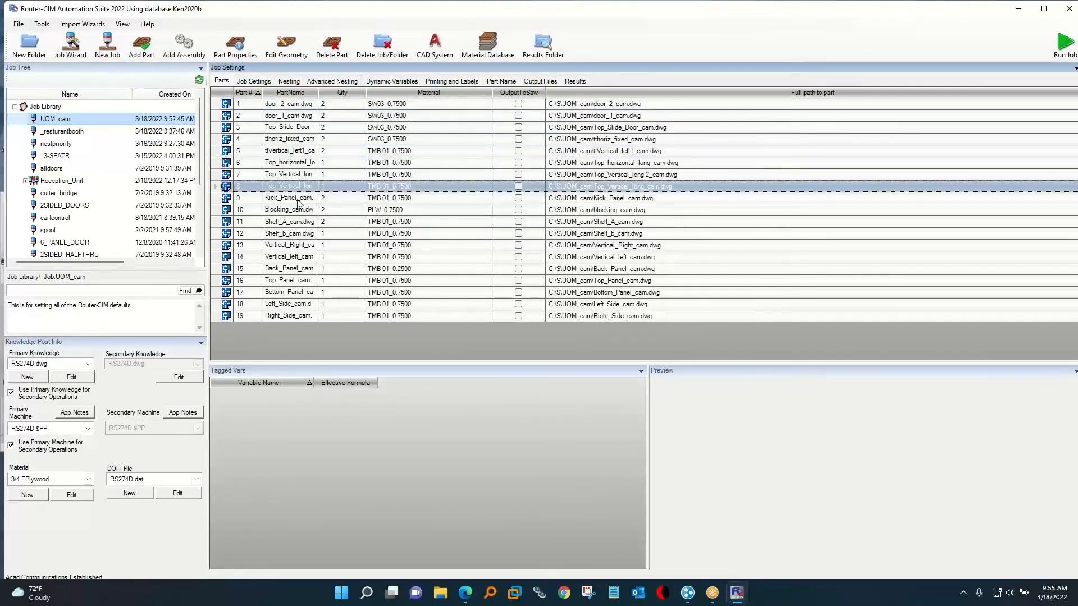
click(290, 222)
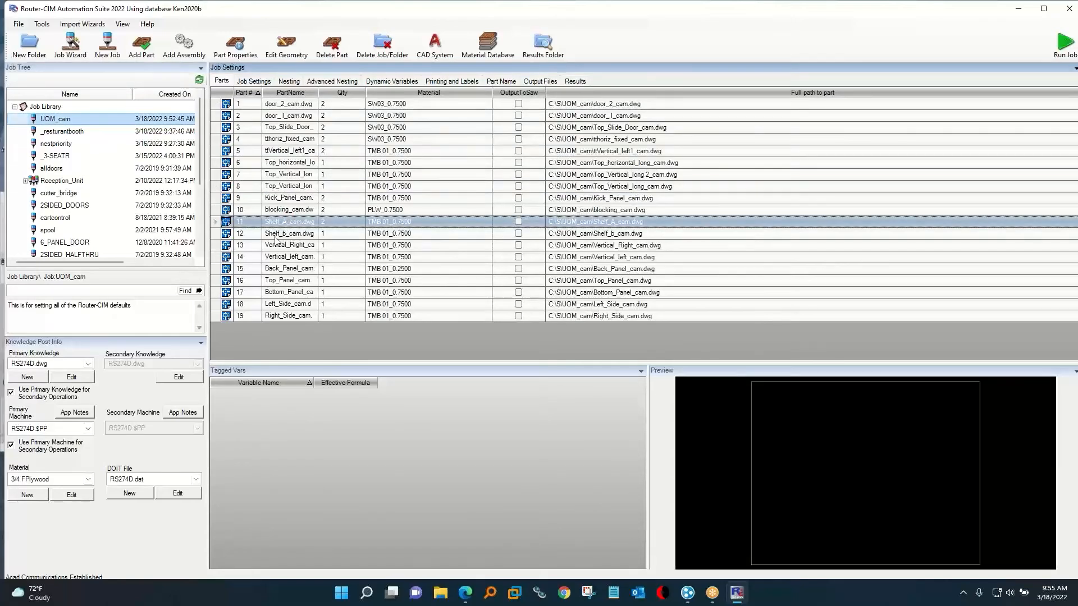
click(276, 234)
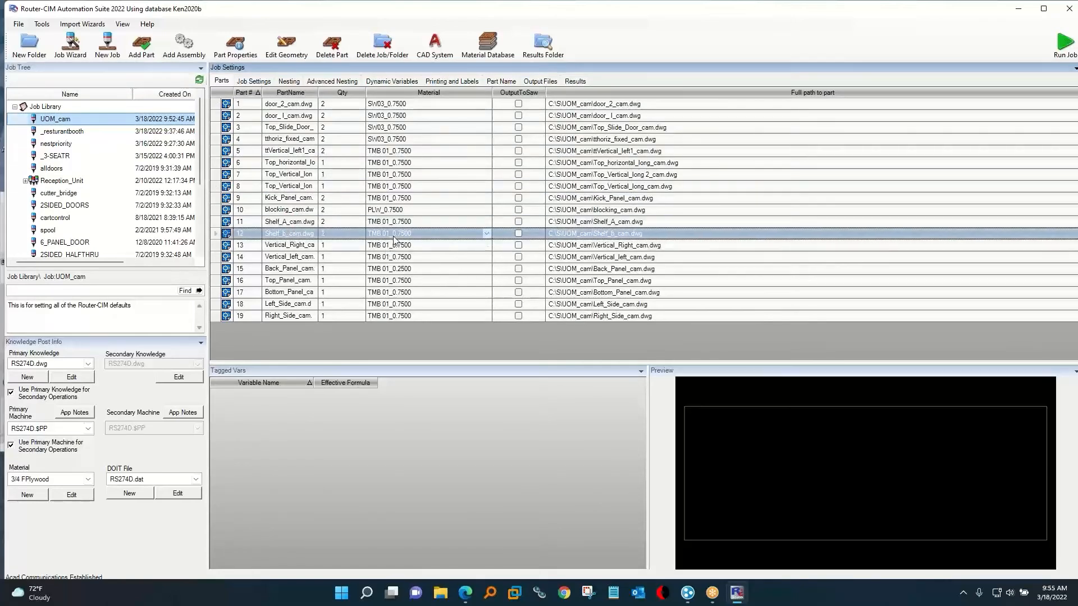
double_click(299, 240)
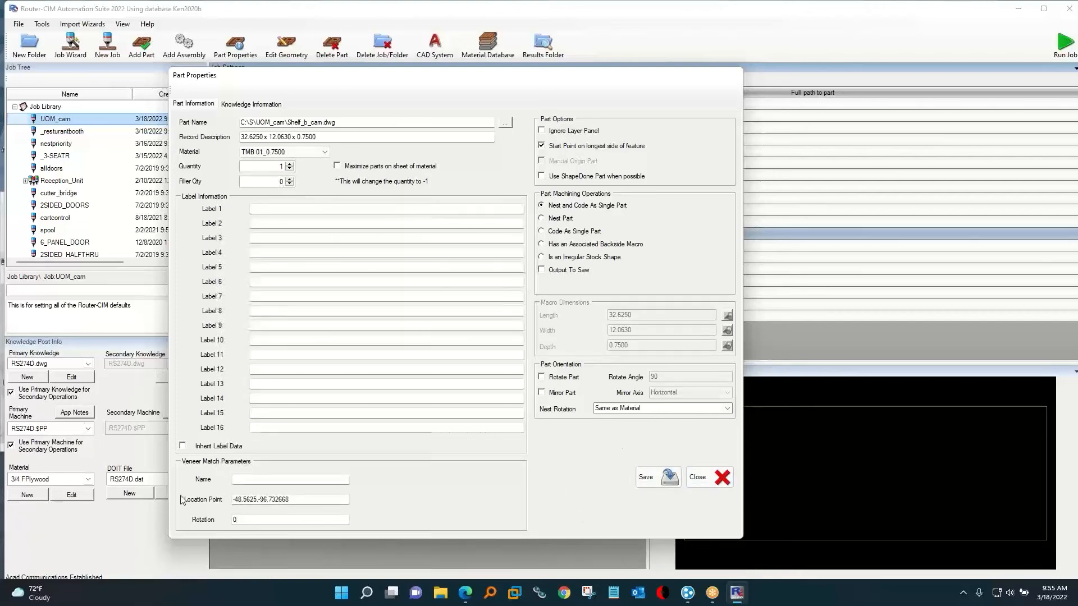
click(702, 476)
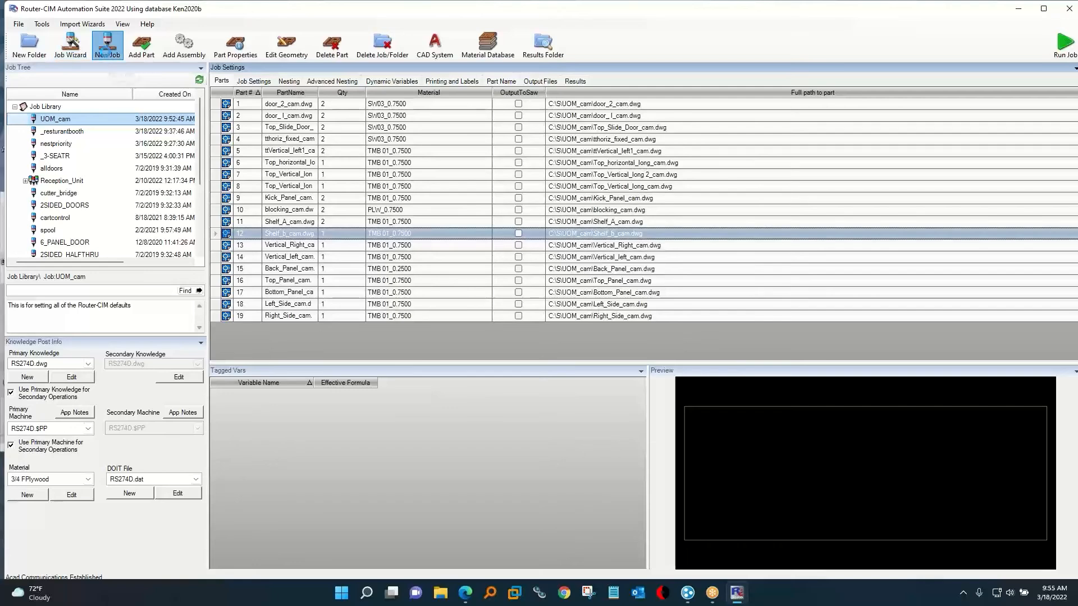
Create a new job and add the _3-SEATR, _resturantbooth and alldoors jobs to it as assemblies.
click(106, 50)
click(182, 47)
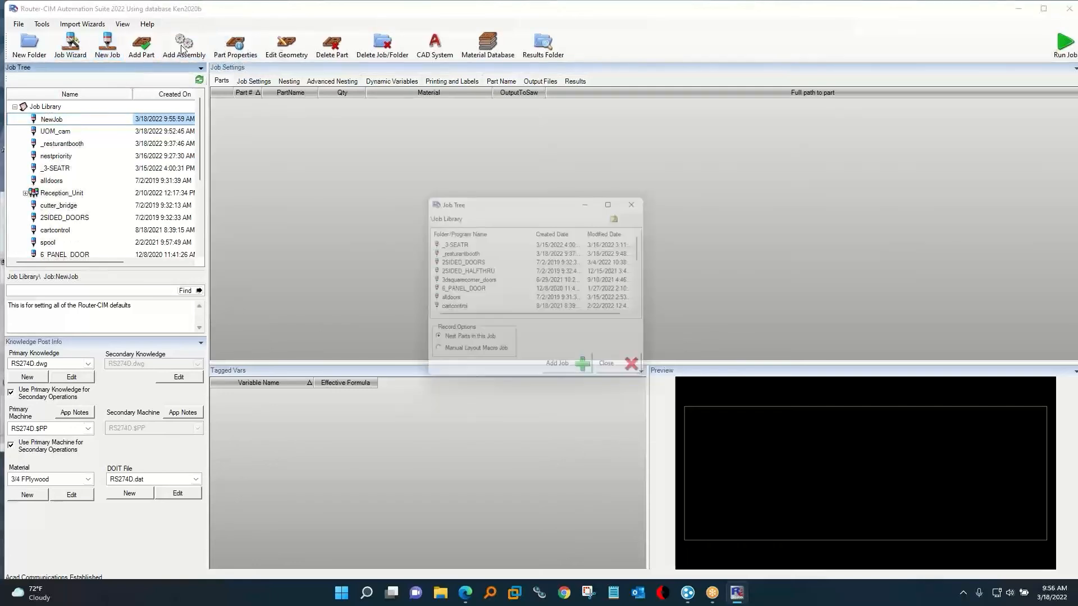
double_click(460, 243)
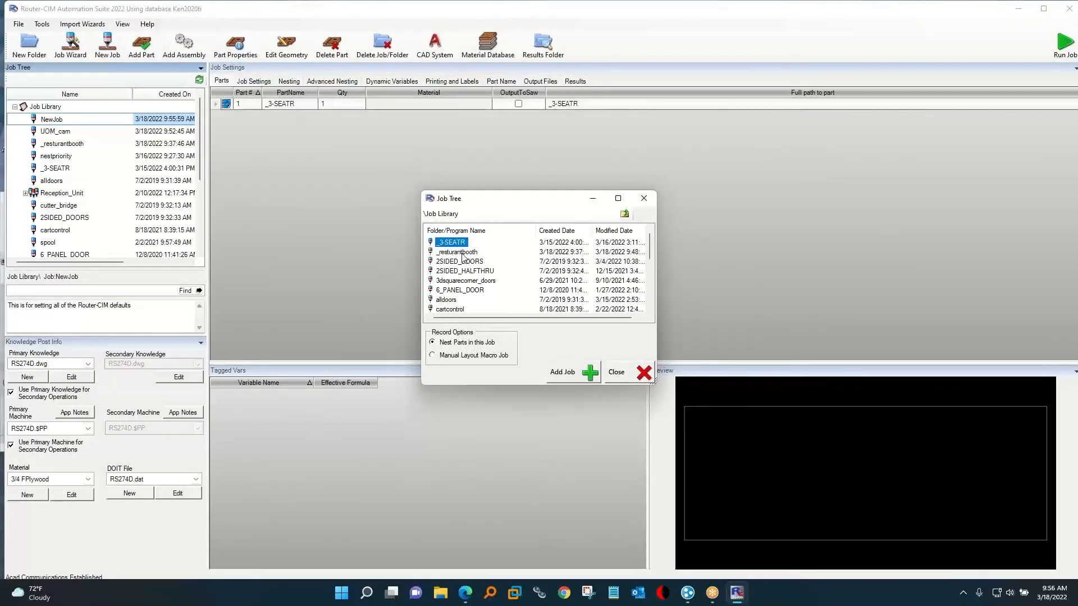
double_click(458, 252)
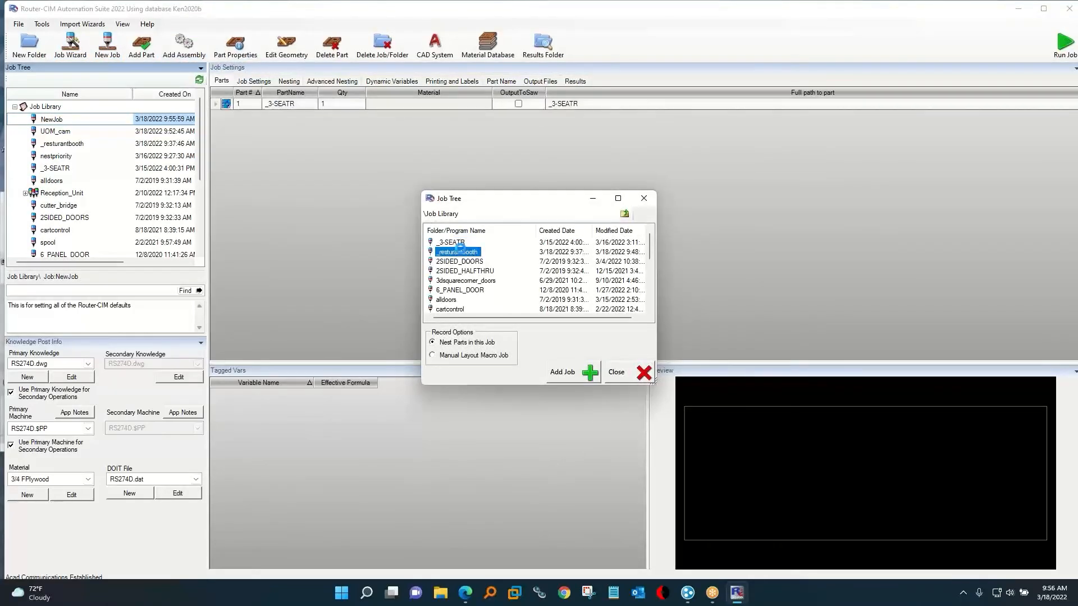
double_click(448, 301)
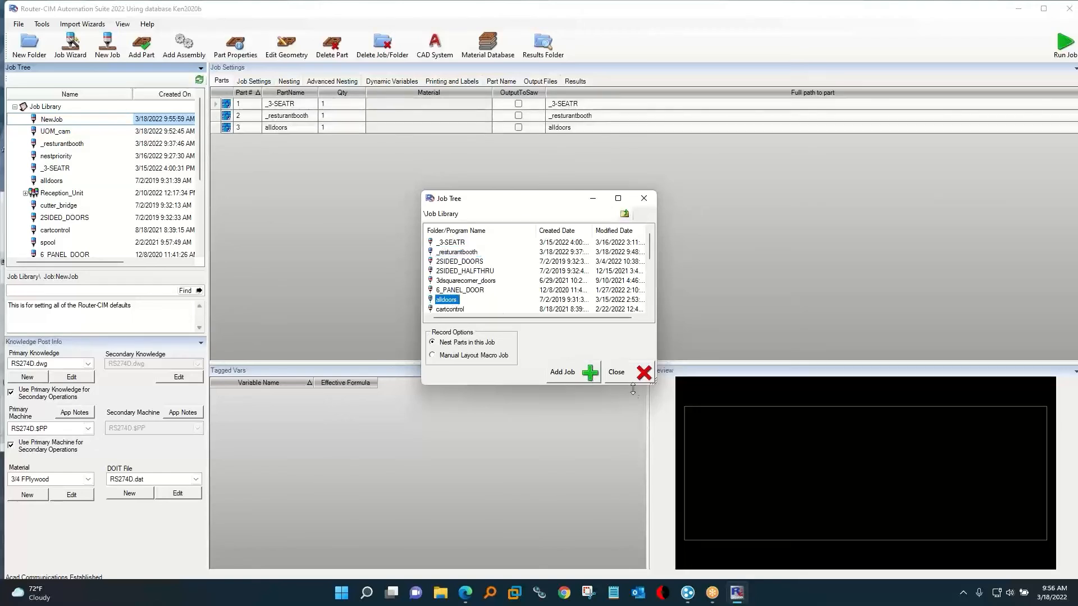
click(616, 372)
Set the assembly quantities to 3 for _3-SEATR, 4 for _resturantbooth and 5 for alldoors.
click(337, 105)
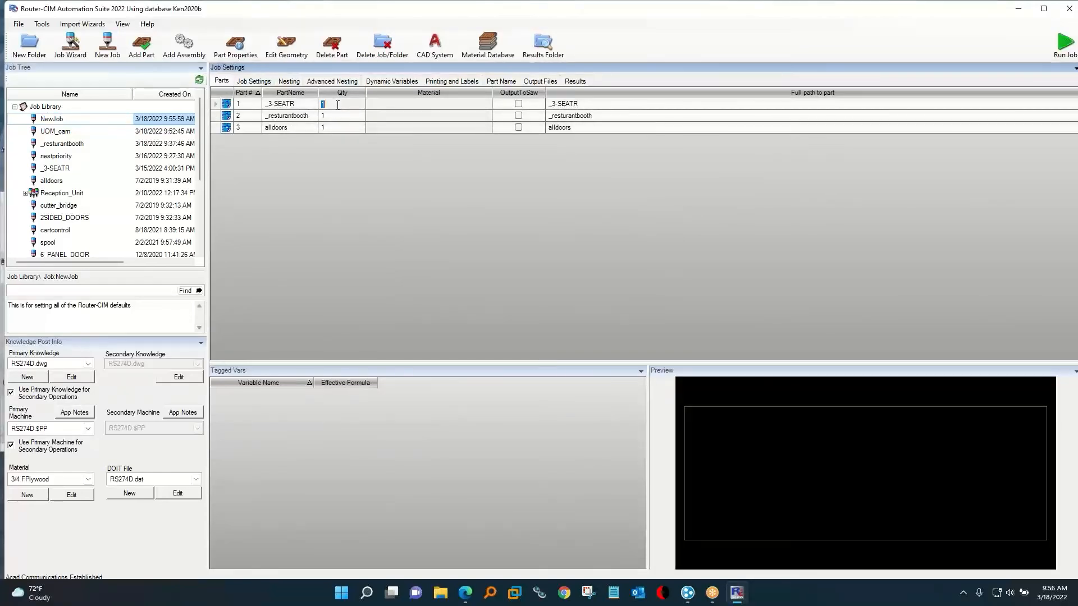
text(3)
click(337, 116)
text(4)
click(334, 128)
text(5)
click(329, 138)
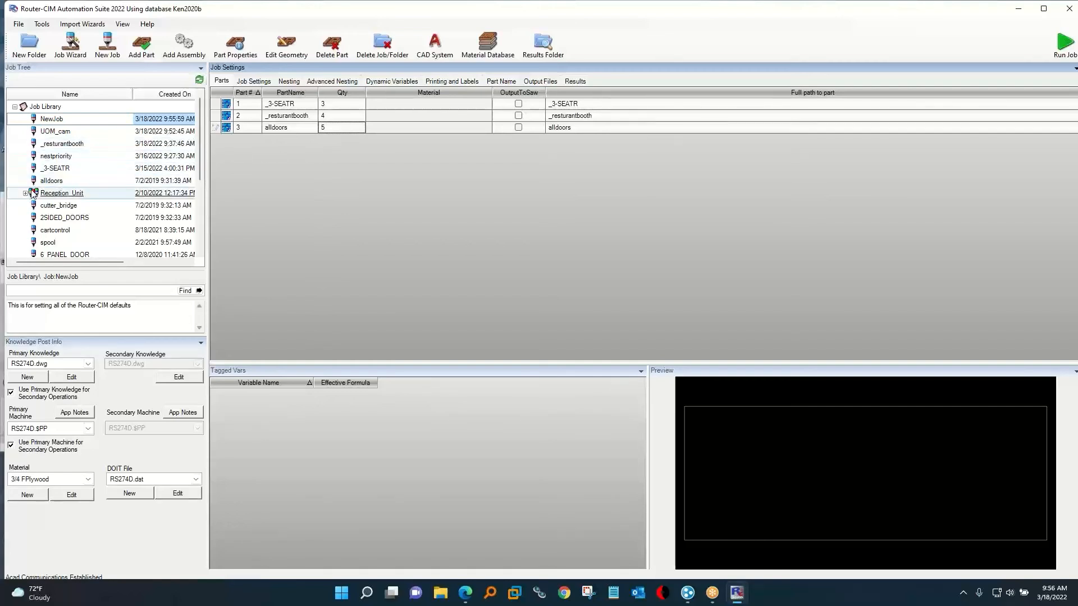
Examine the MultiPost options of the Reception_Unit job and close them without saving.
right_click(65, 193)
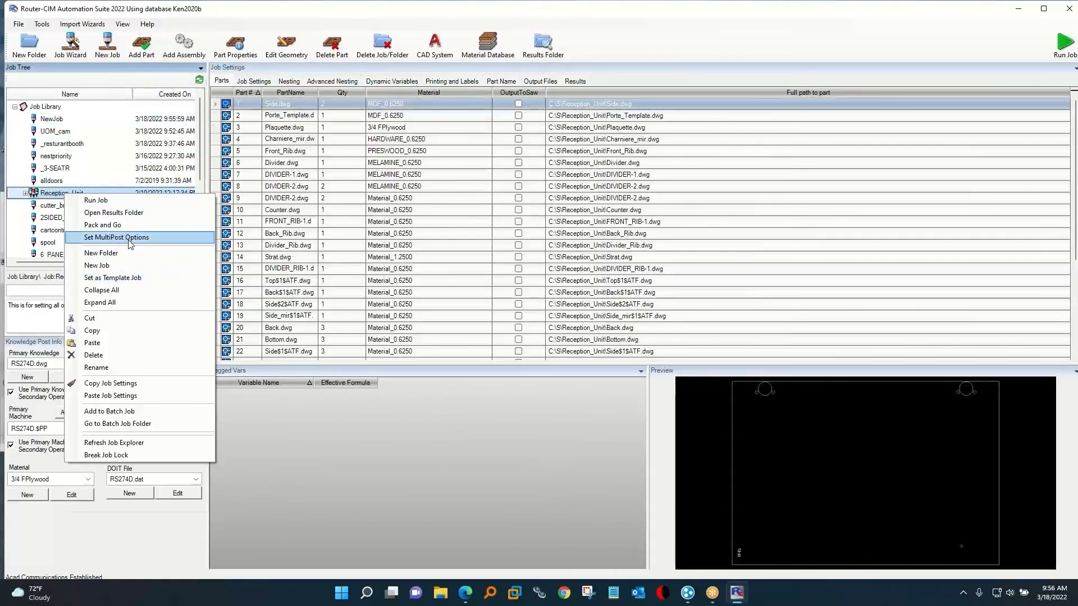
click(130, 241)
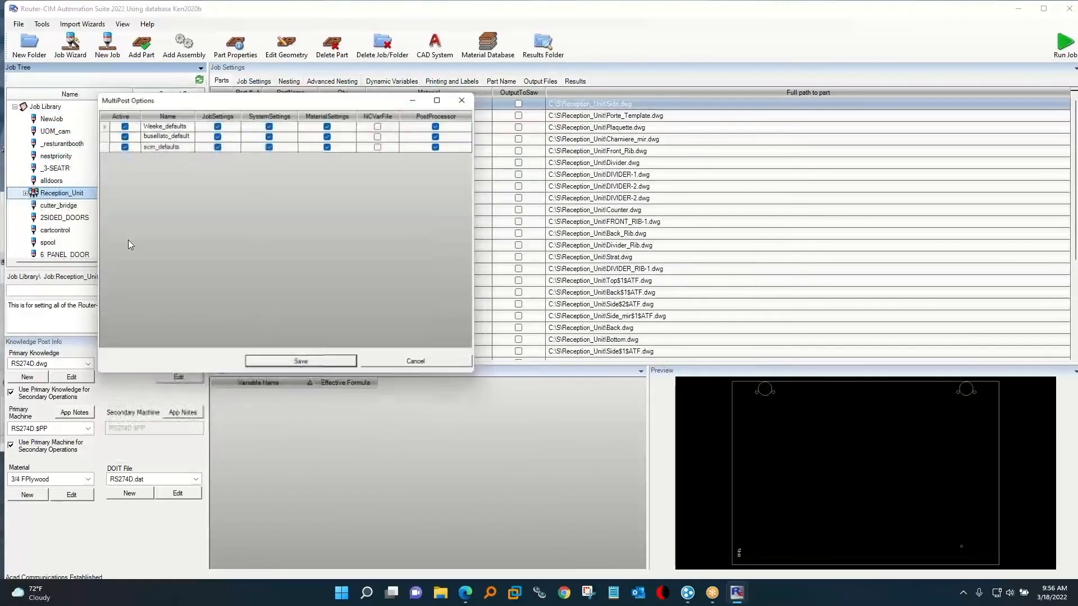
click(420, 367)
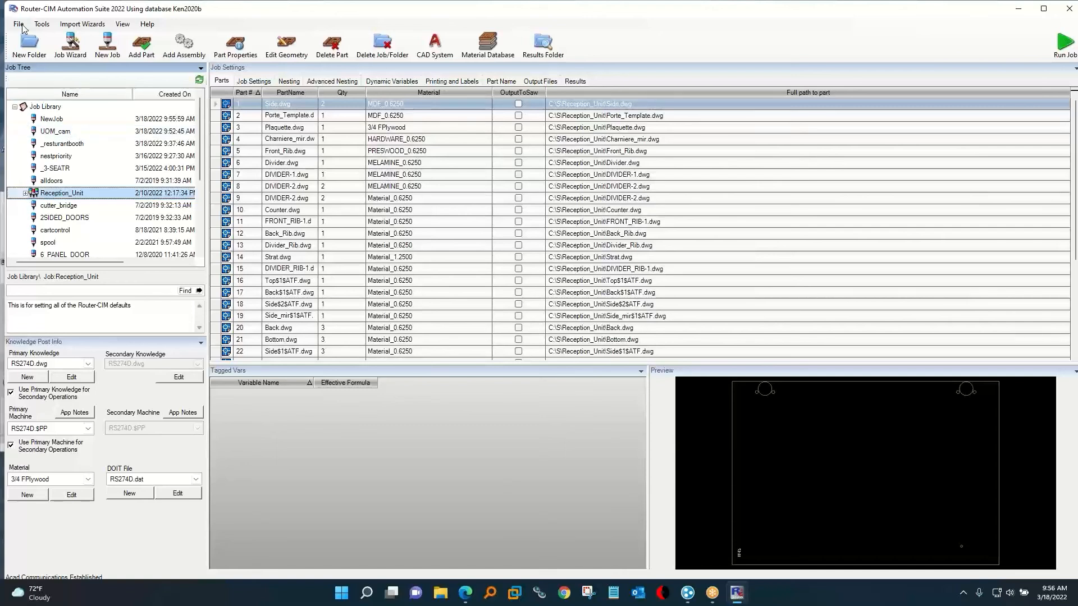
Try adding a machine to the Automatic G-Code Scanner with Z-axis checking set to Lower and a negative Z lower limit, and close without saving.
click(44, 25)
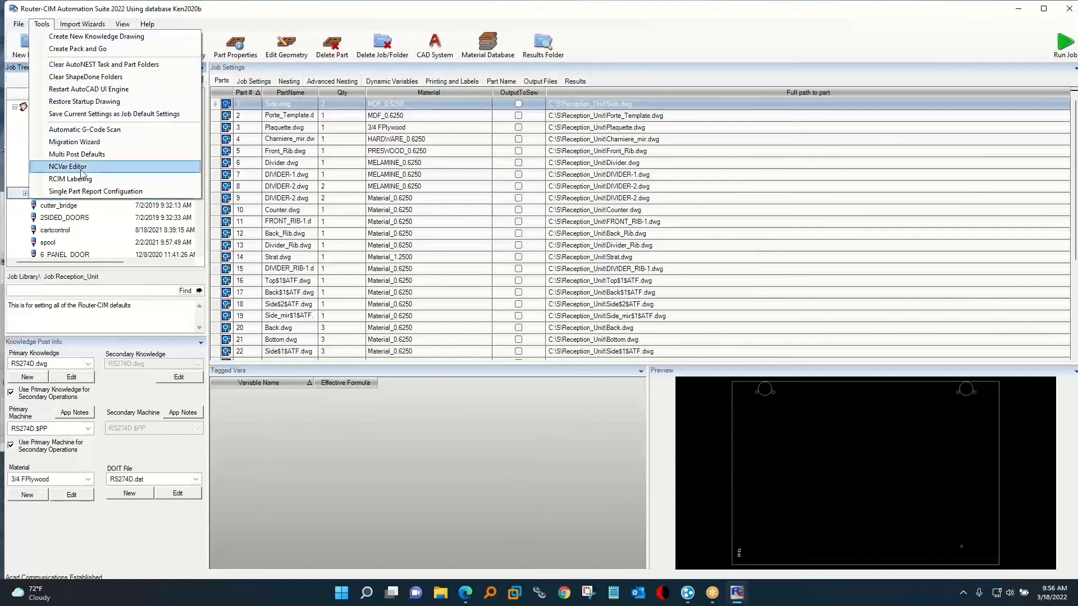
click(94, 130)
click(35, 87)
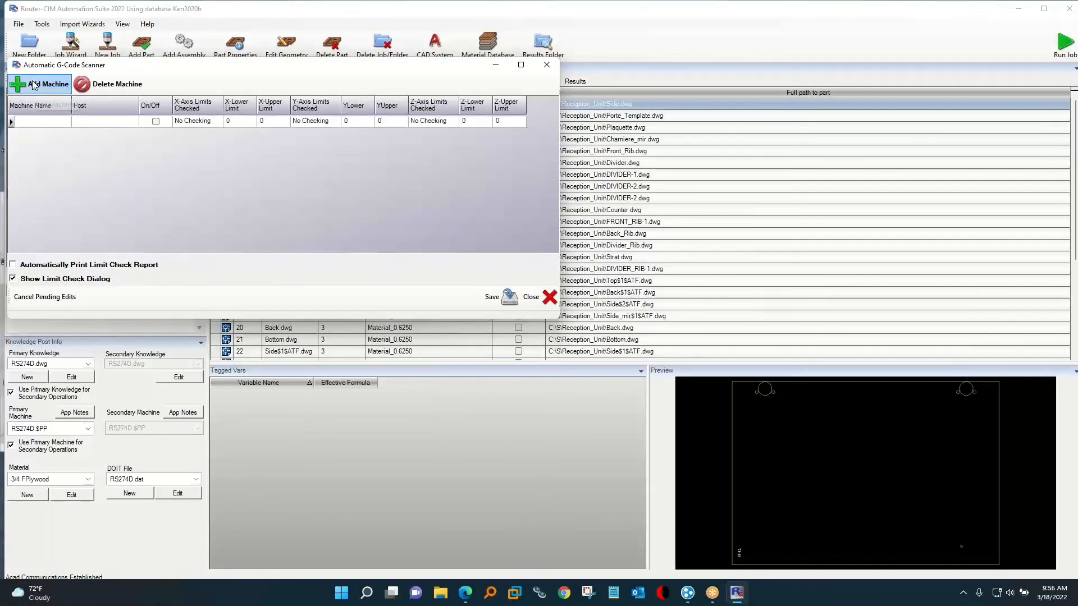
click(434, 124)
click(435, 140)
click(477, 123)
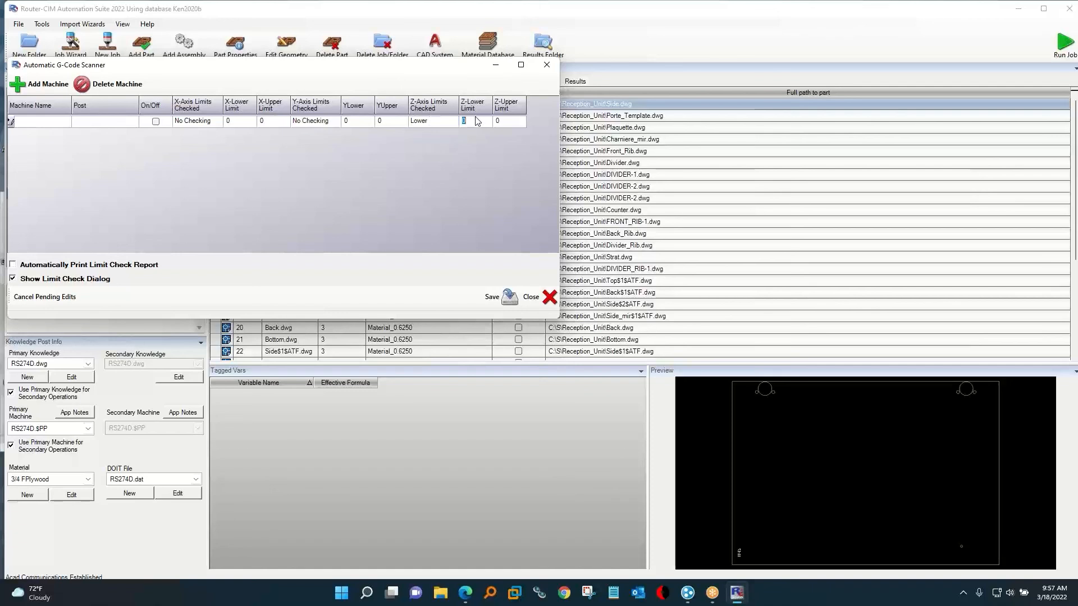
text(-.0)
click(546, 64)
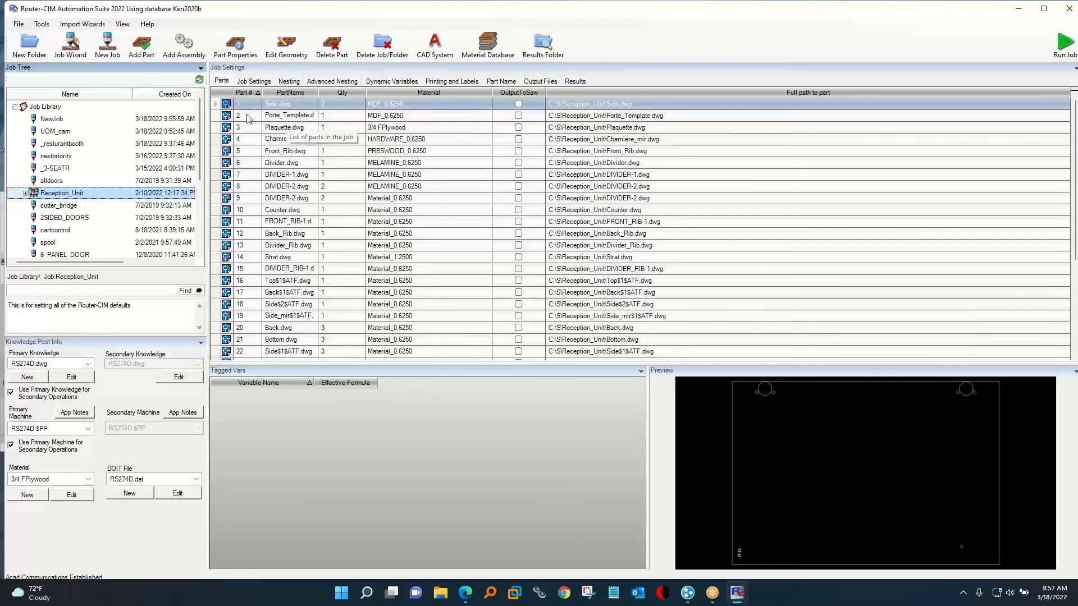